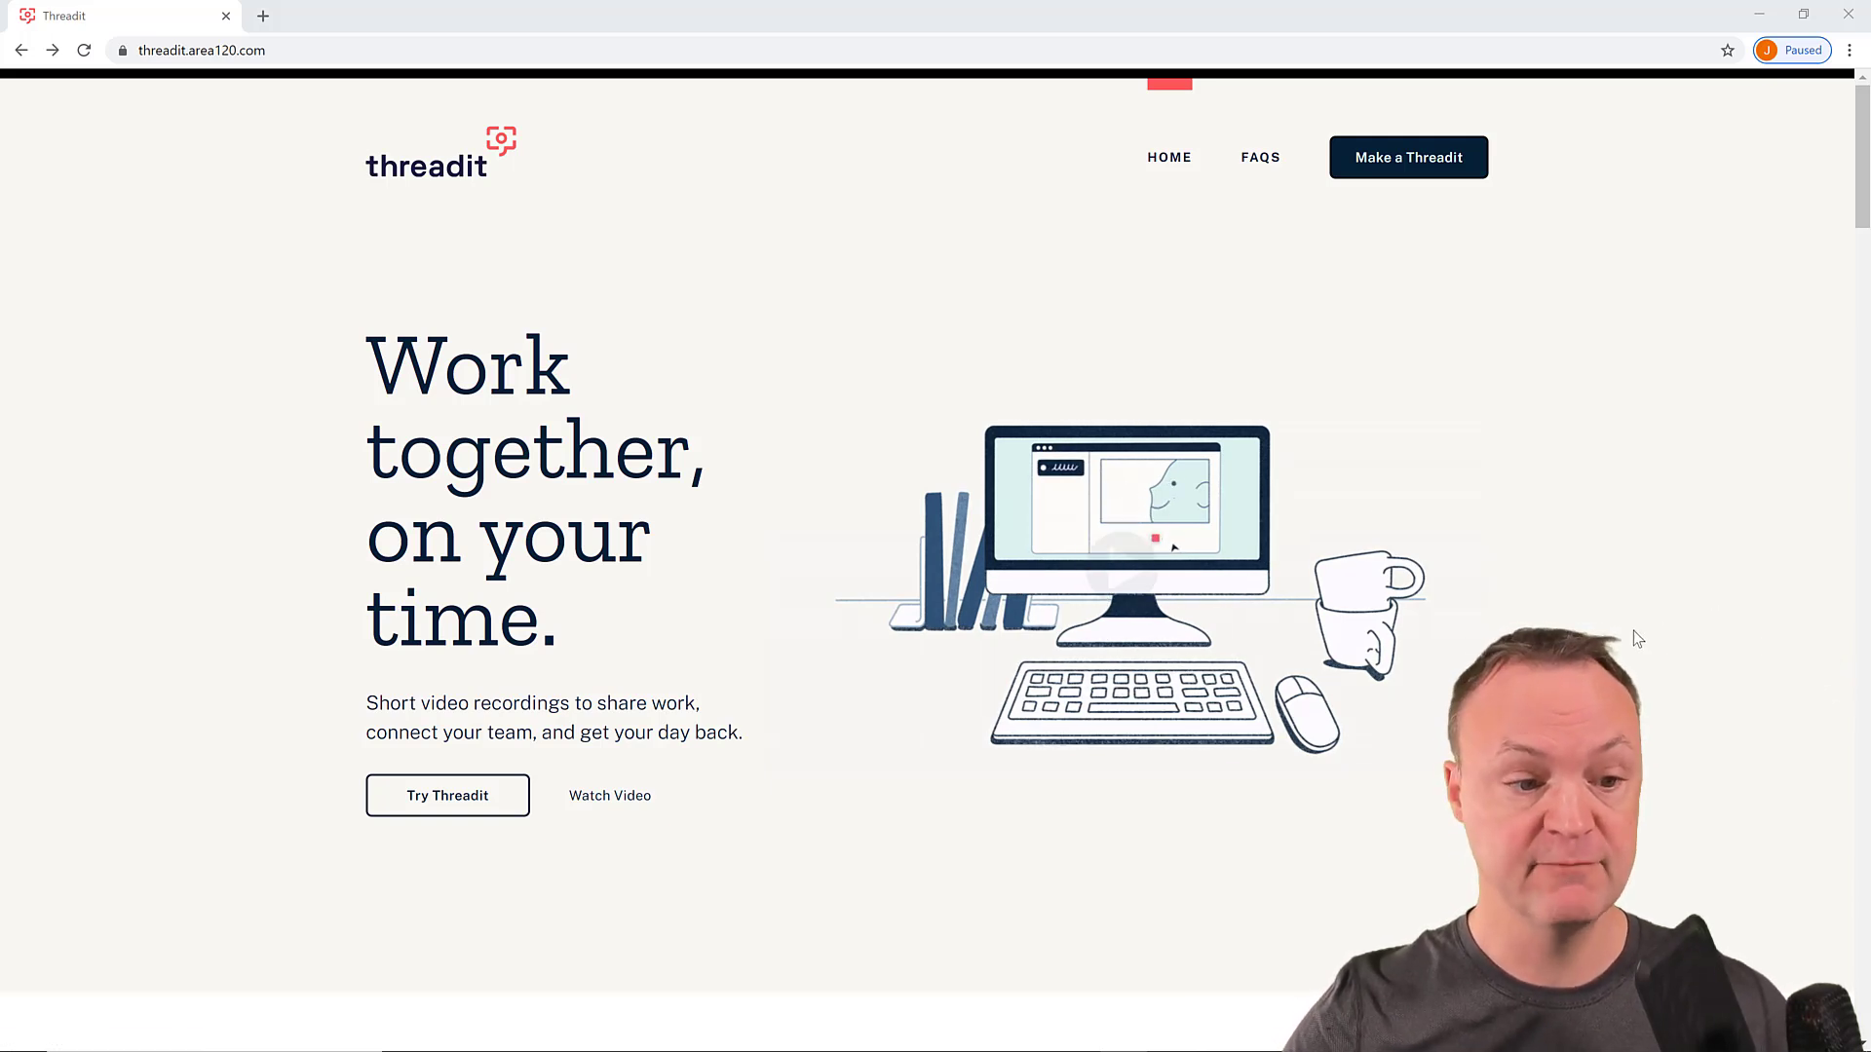
- Sign up for Threadit with a Google account, choosing personal use
click(490, 809)
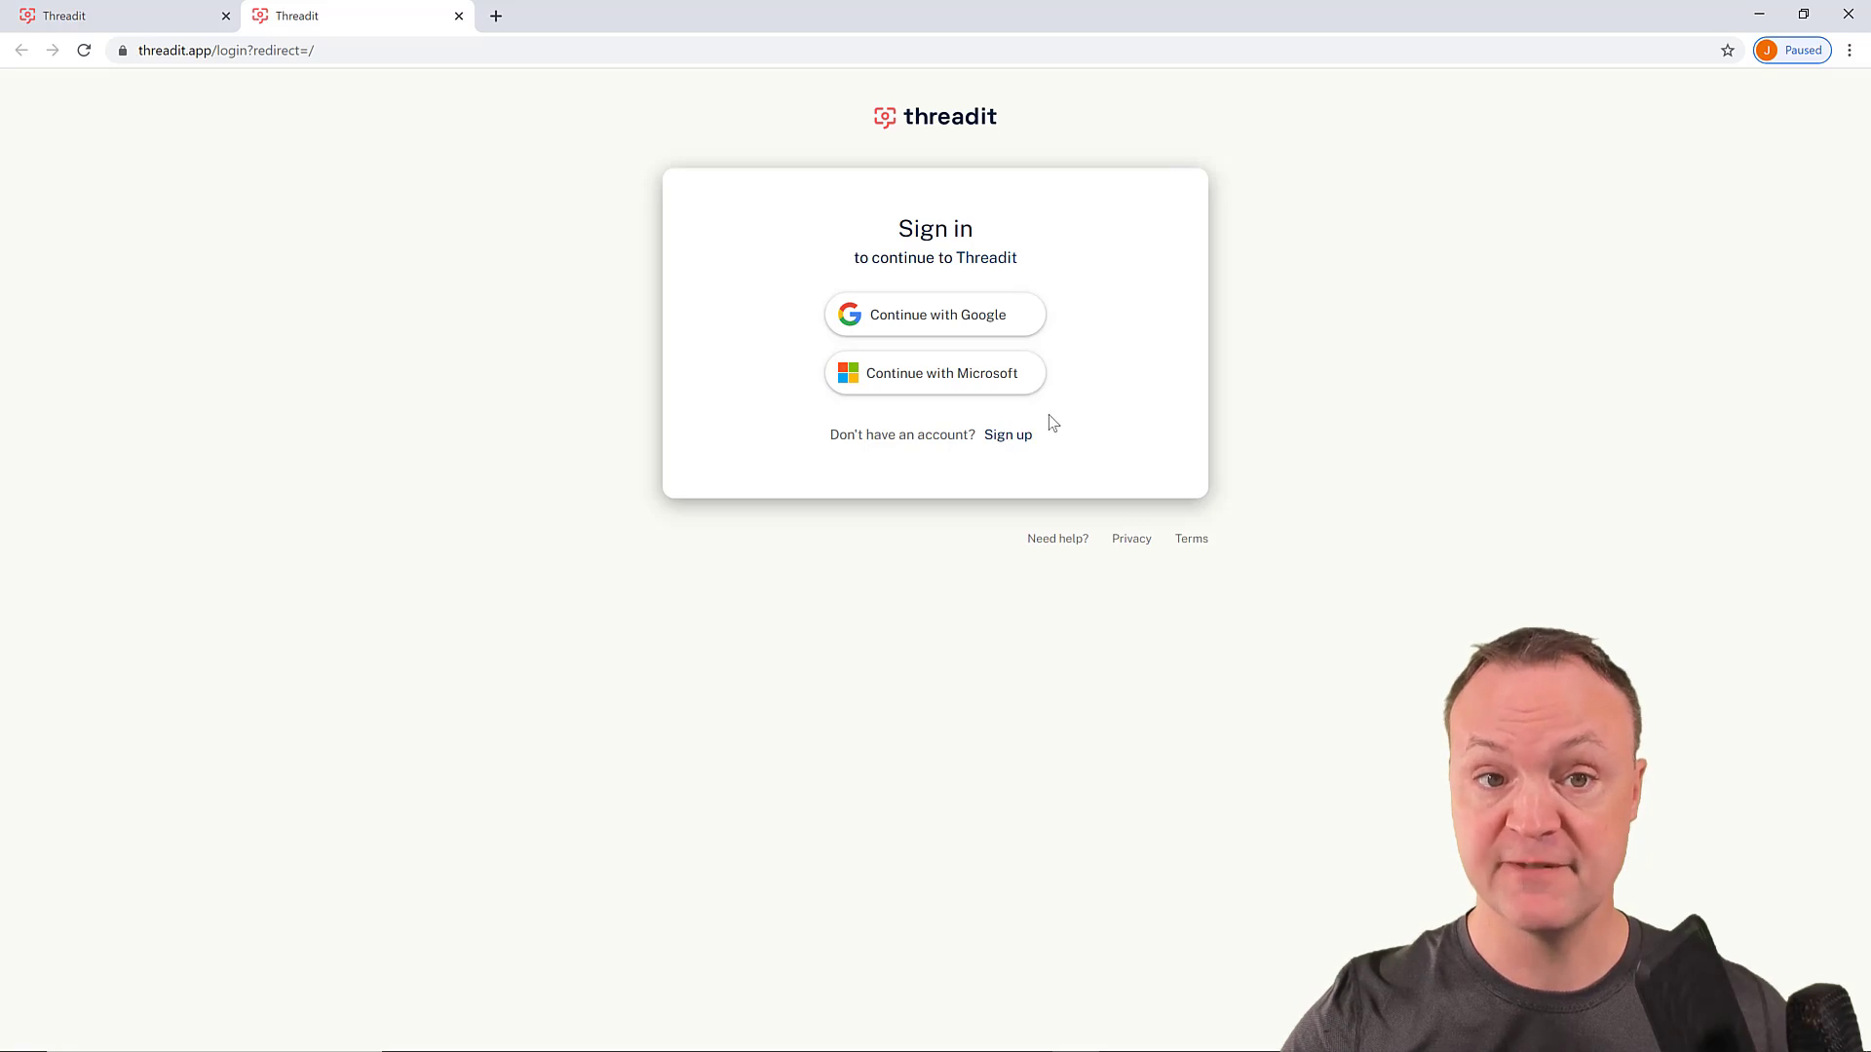
click(971, 318)
click(873, 534)
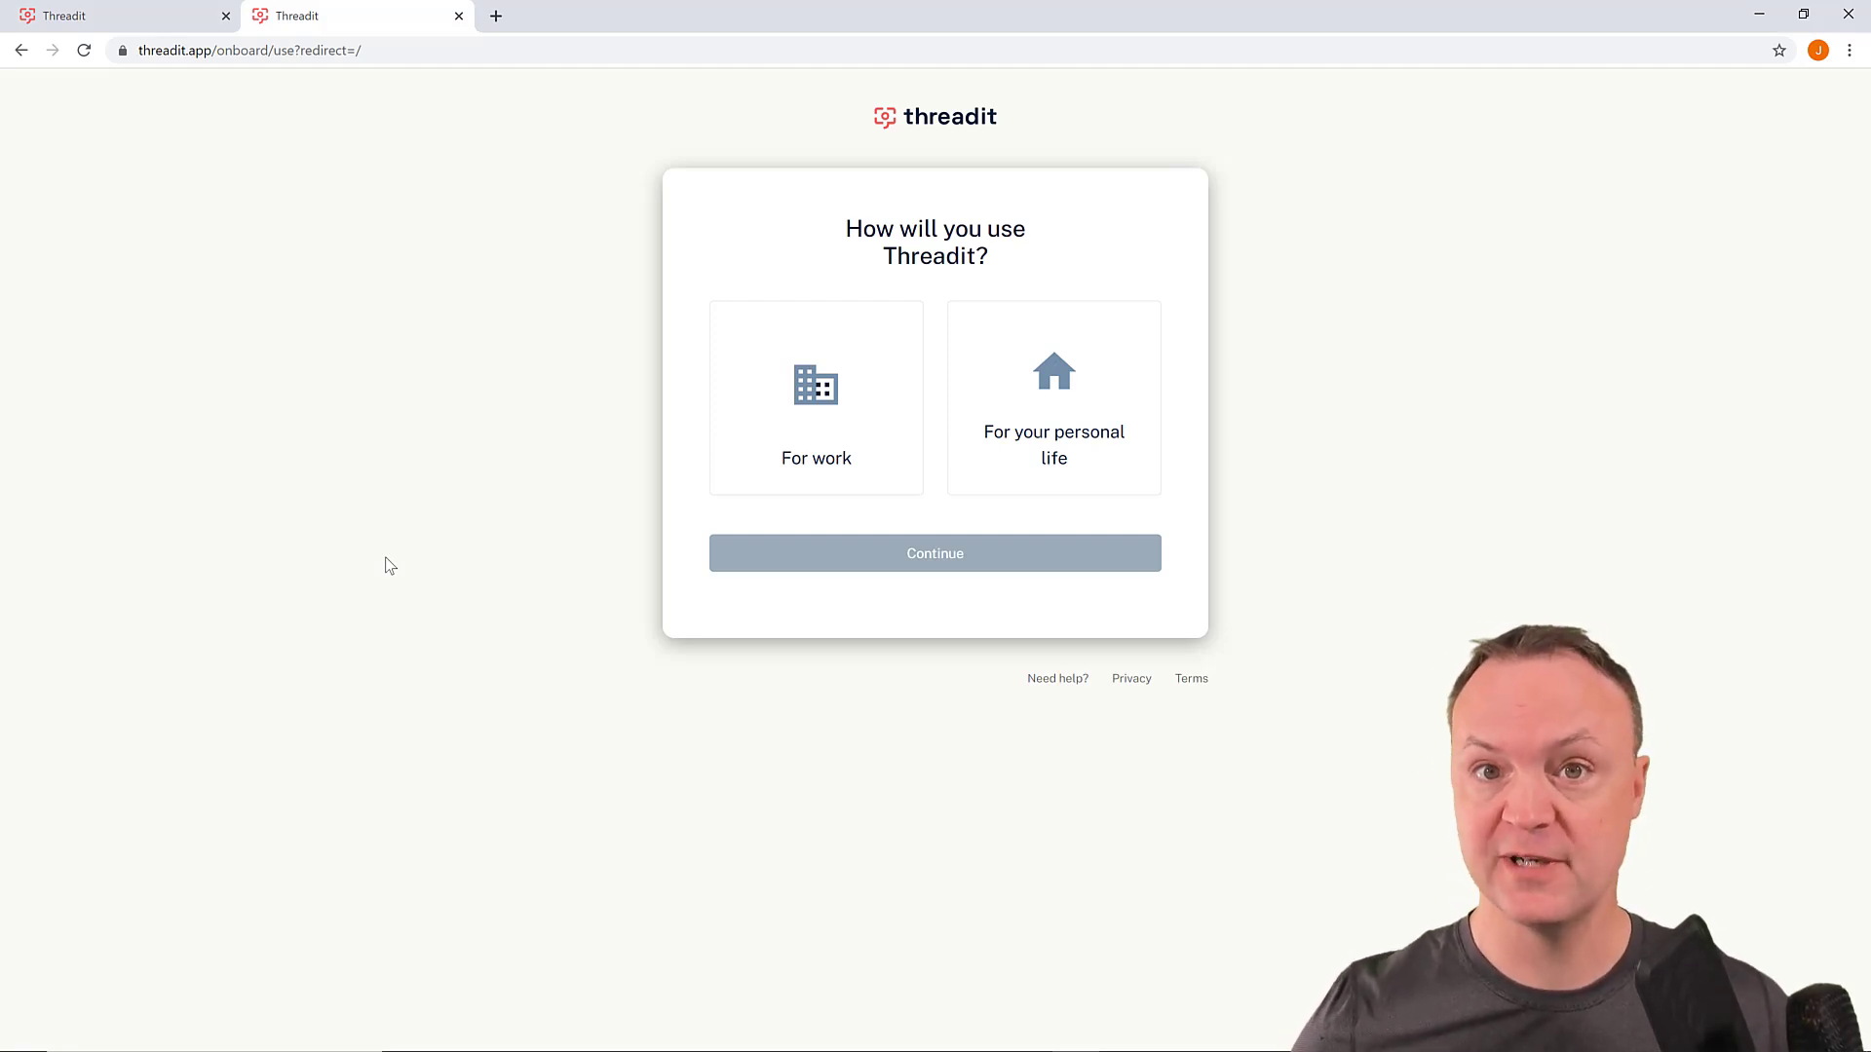
click(1080, 386)
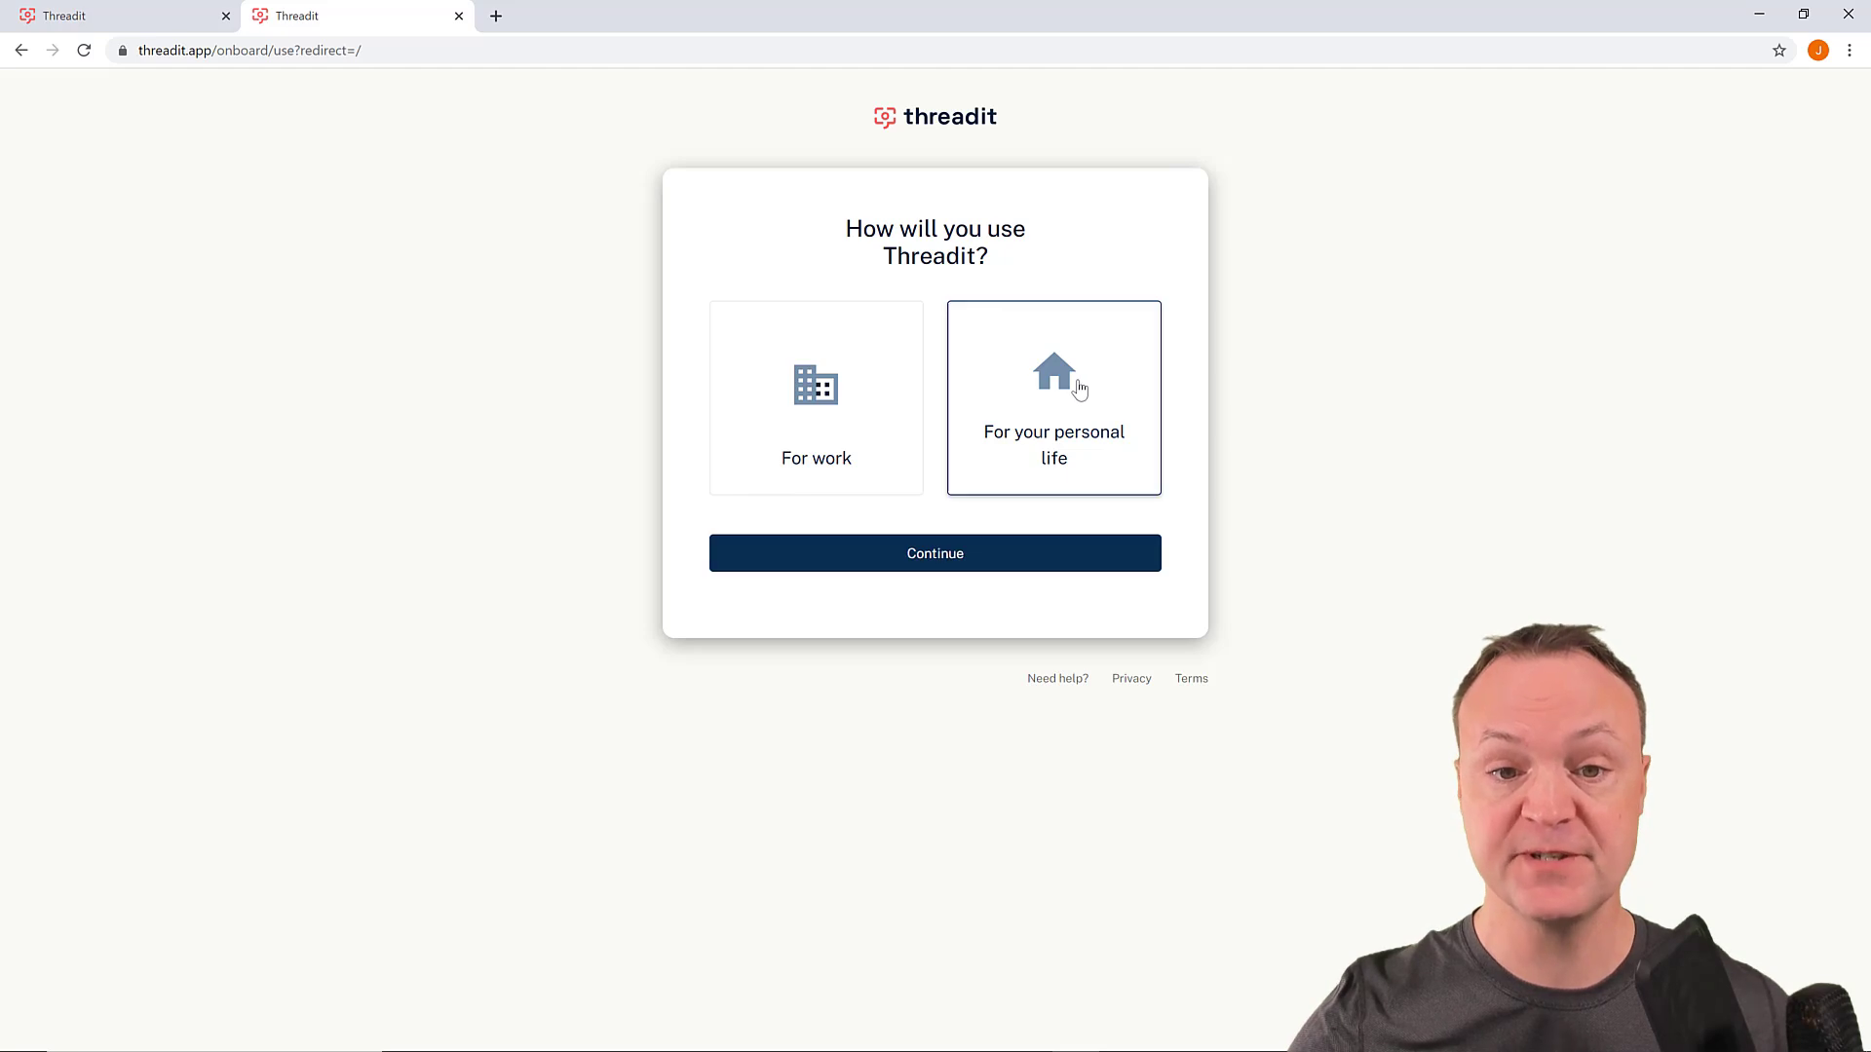
click(963, 551)
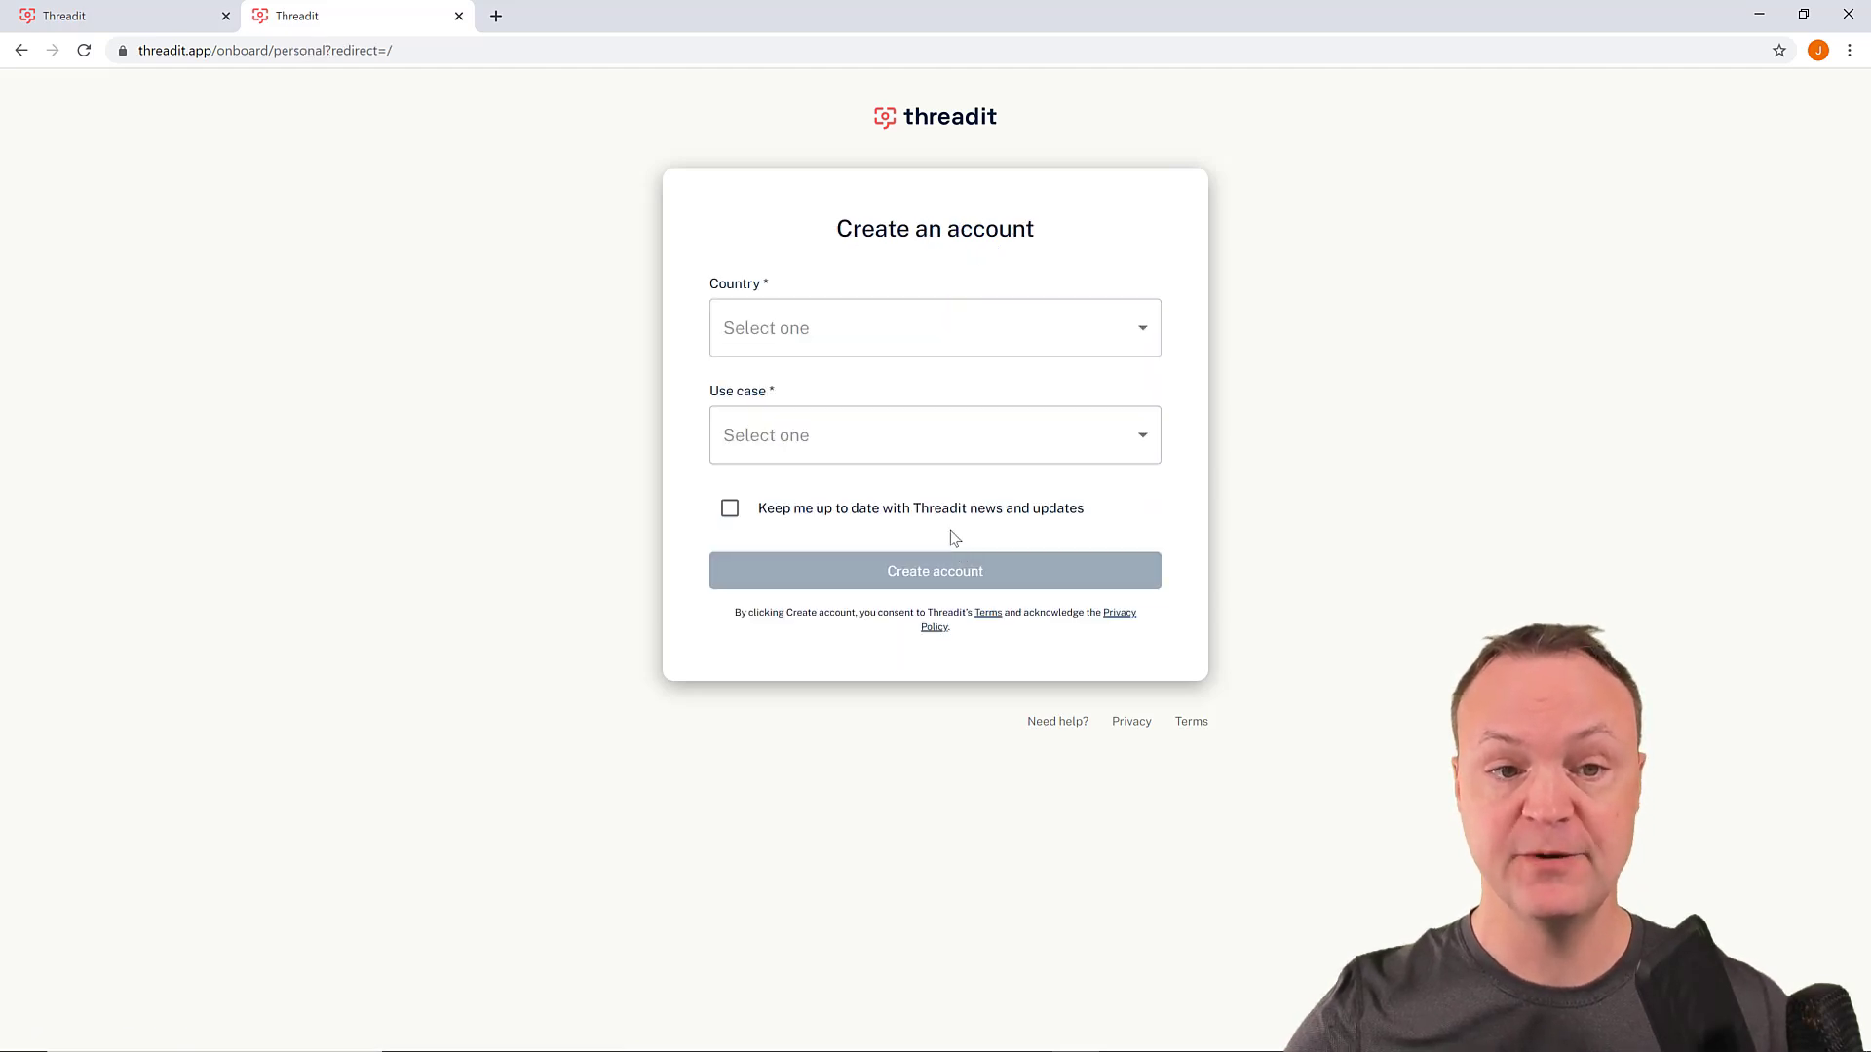
- Set country to Canada and use case to Education, then create the account
click(894, 346)
scroll(860, 371, down, 10)
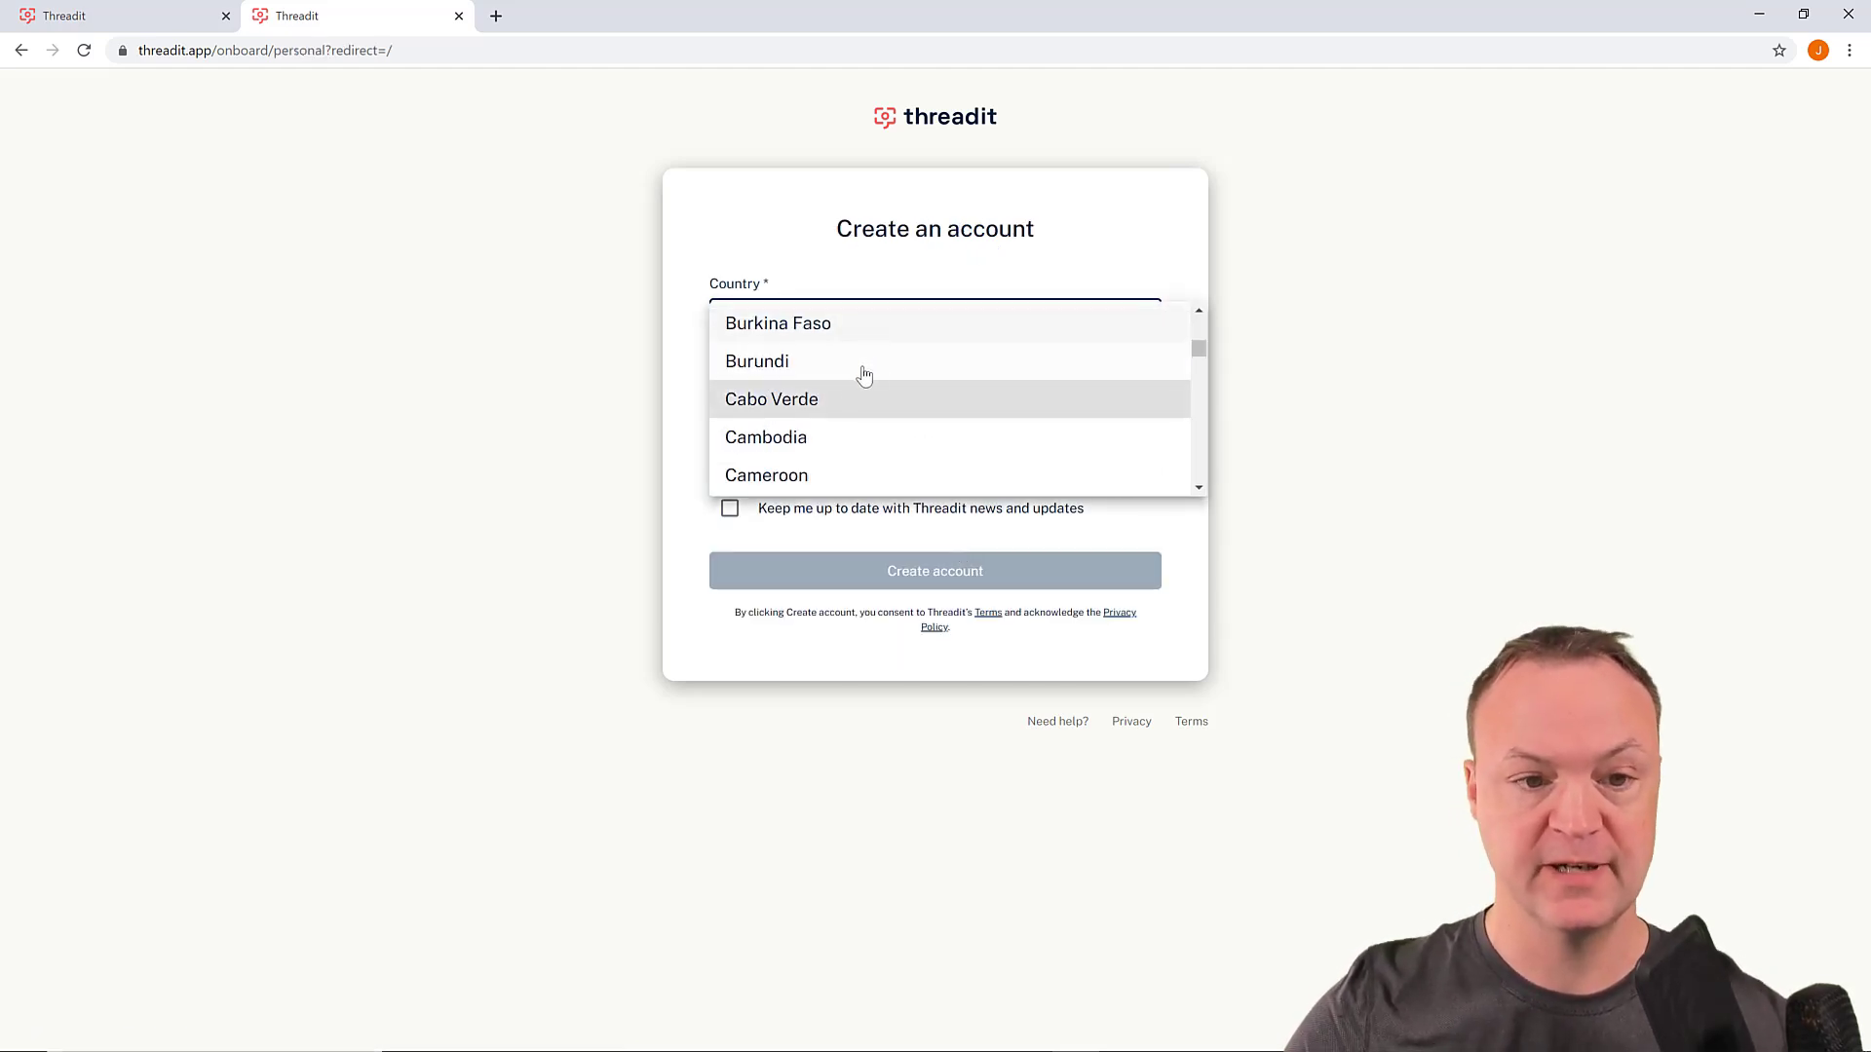
scroll(823, 403, down, 1)
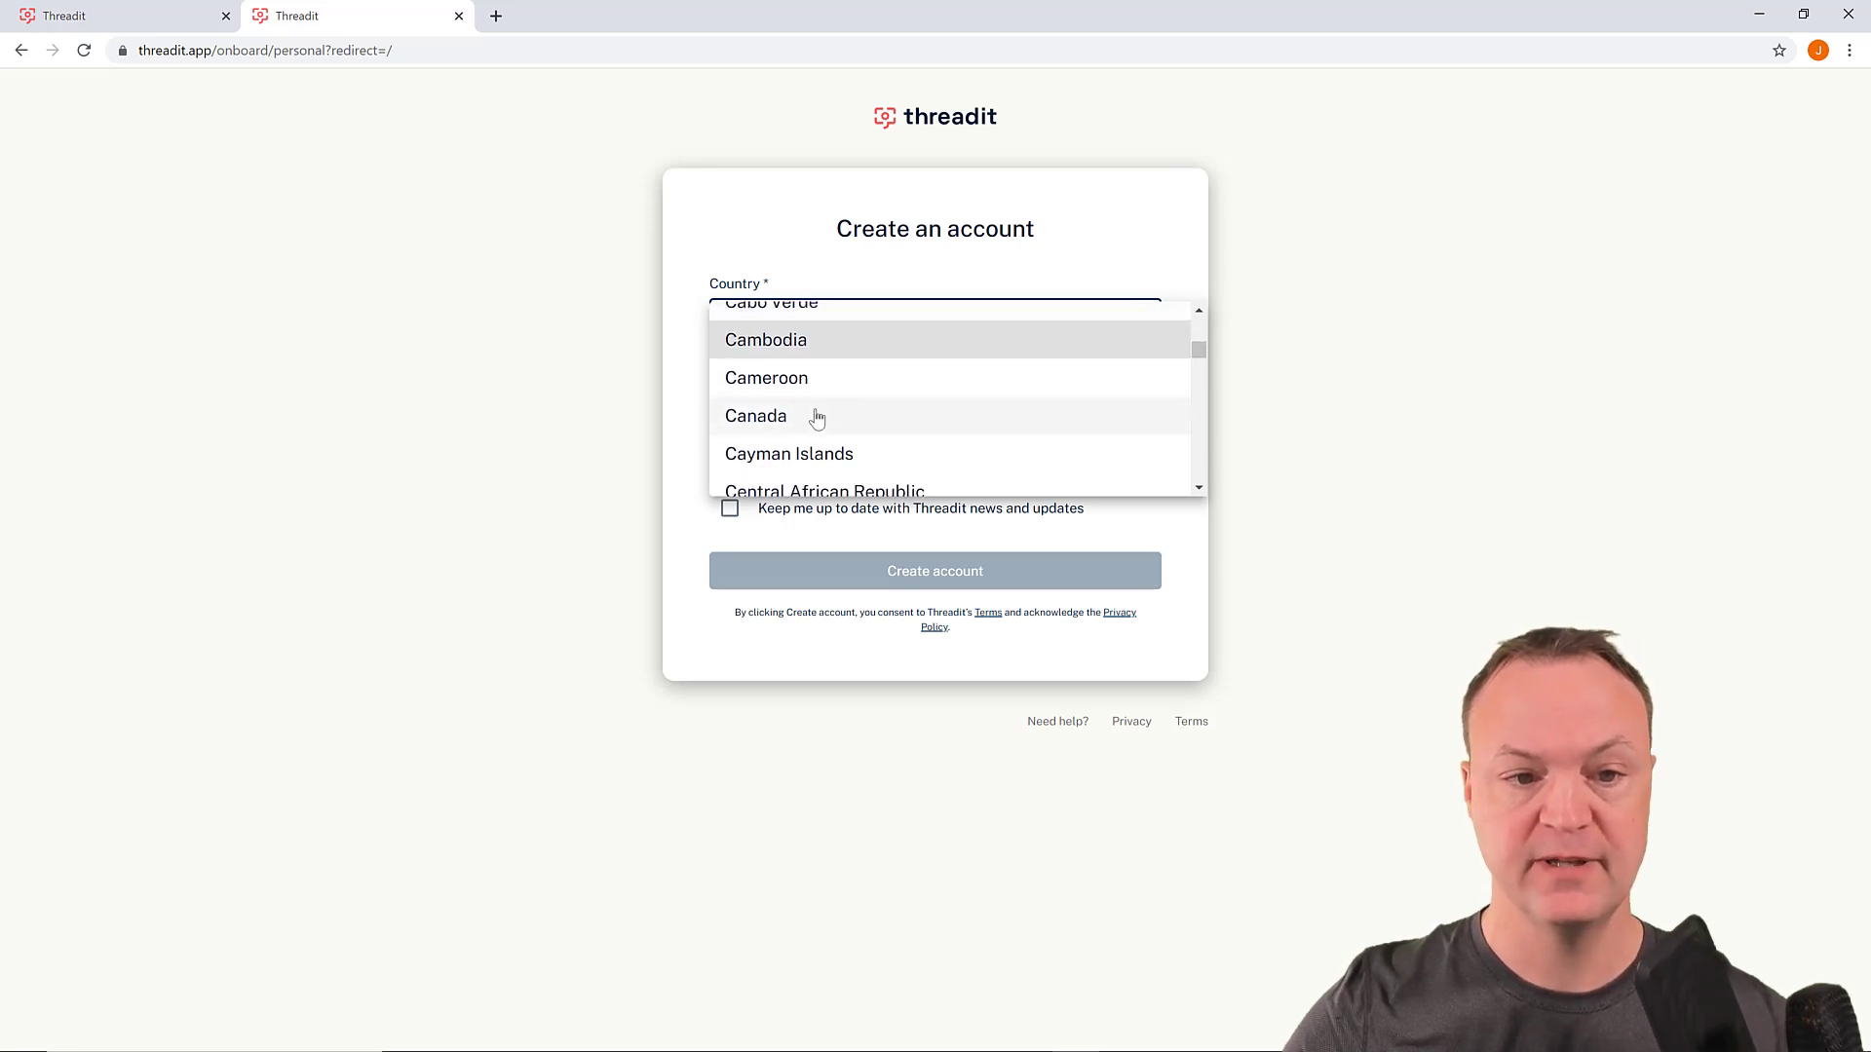
click(819, 417)
click(795, 452)
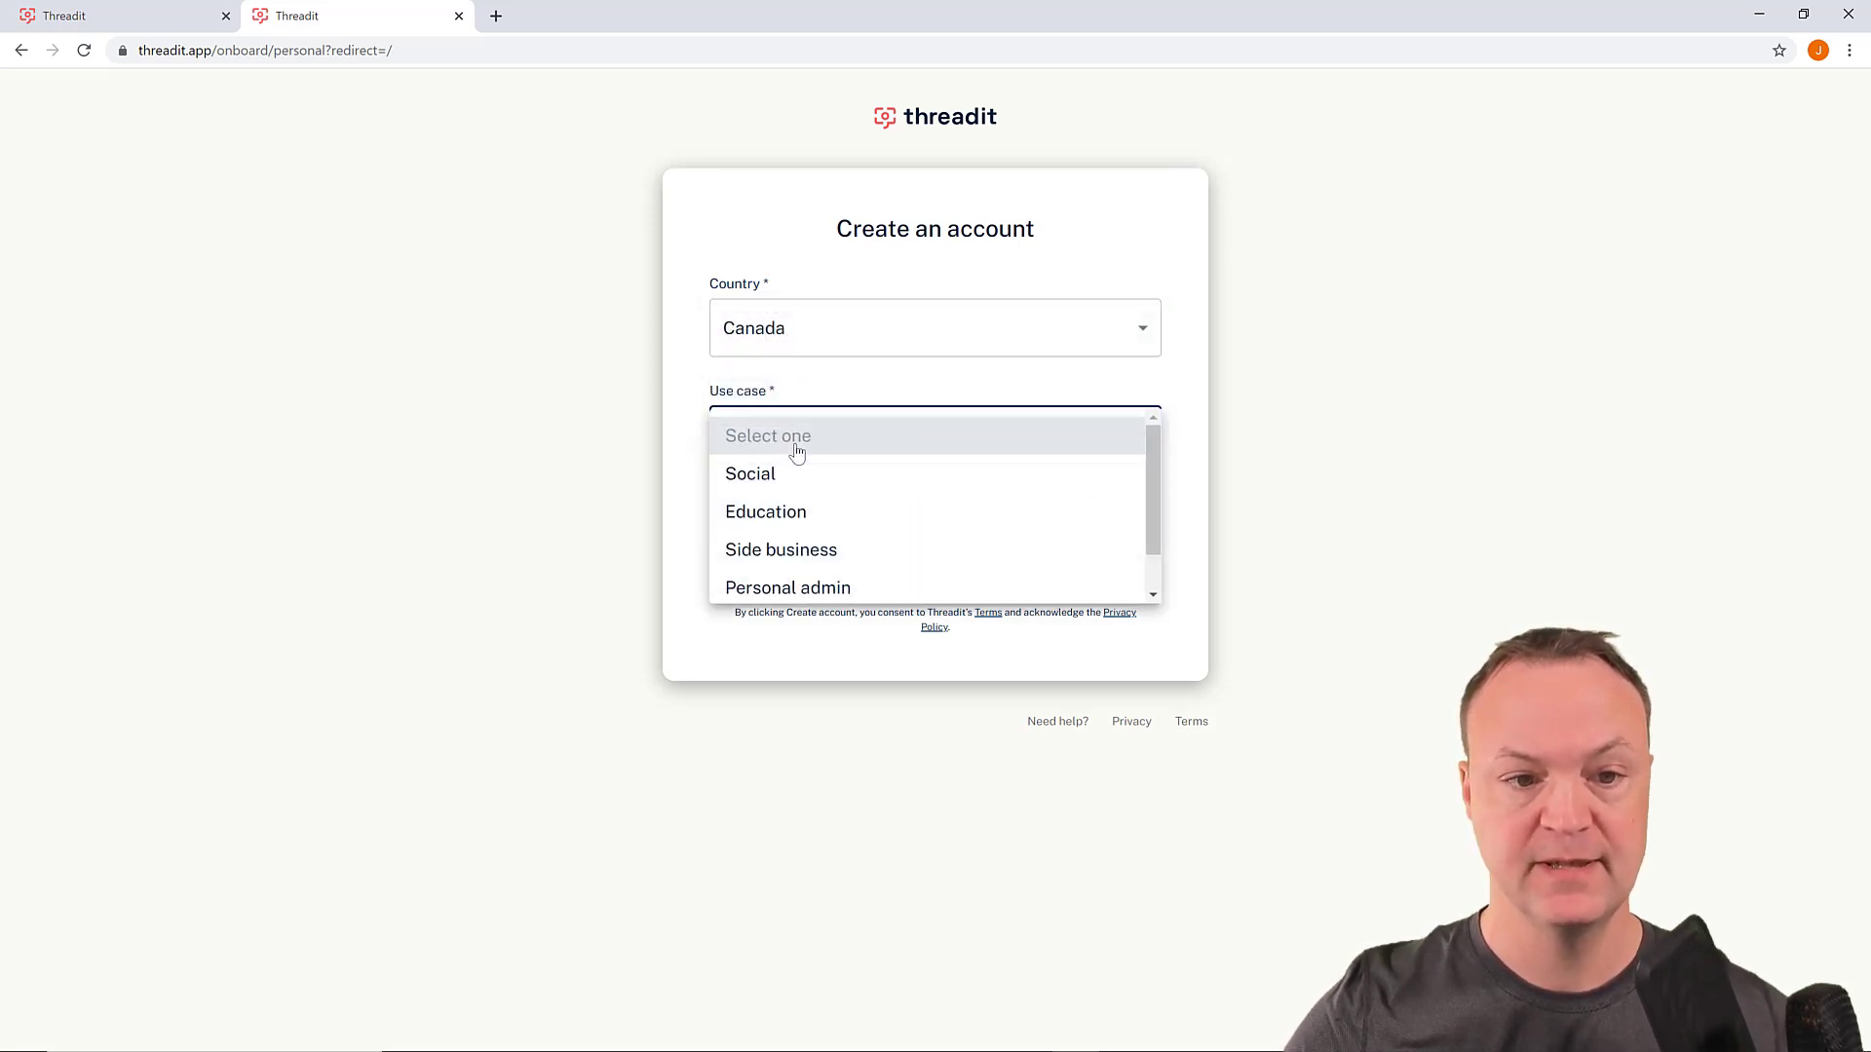
click(795, 508)
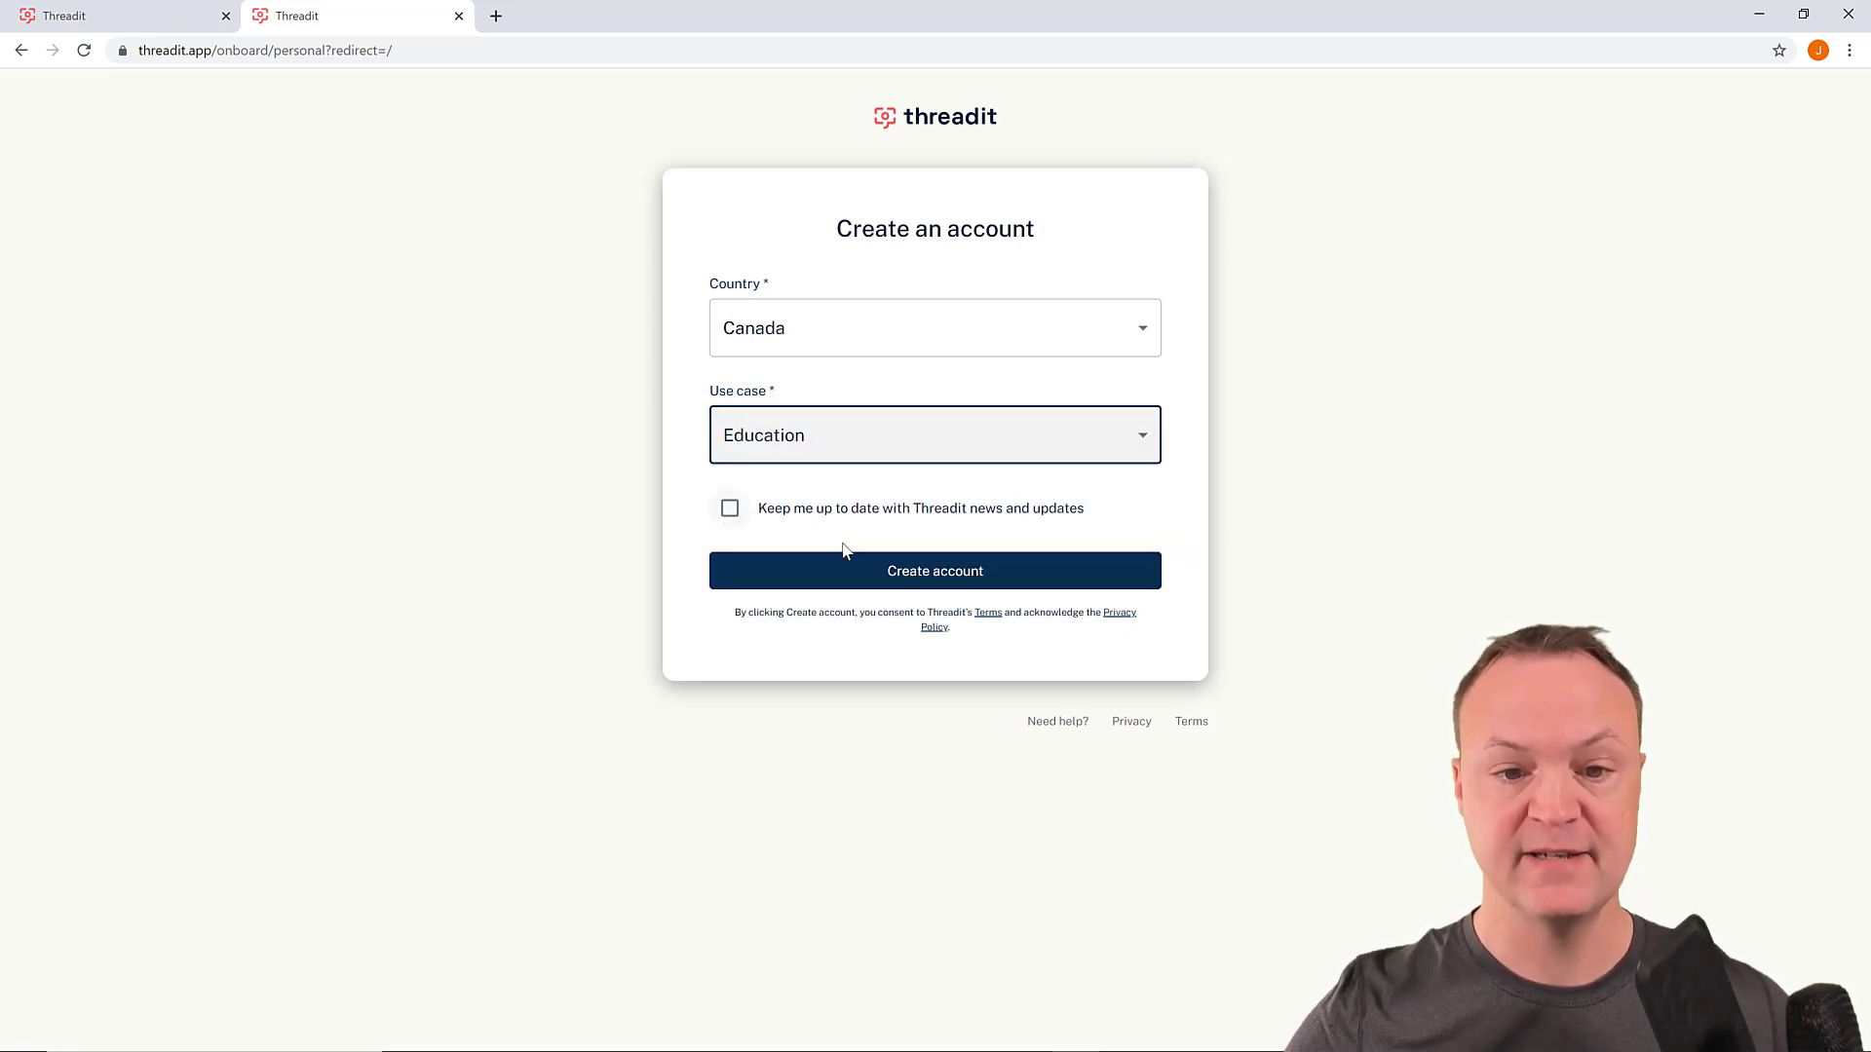
click(842, 573)
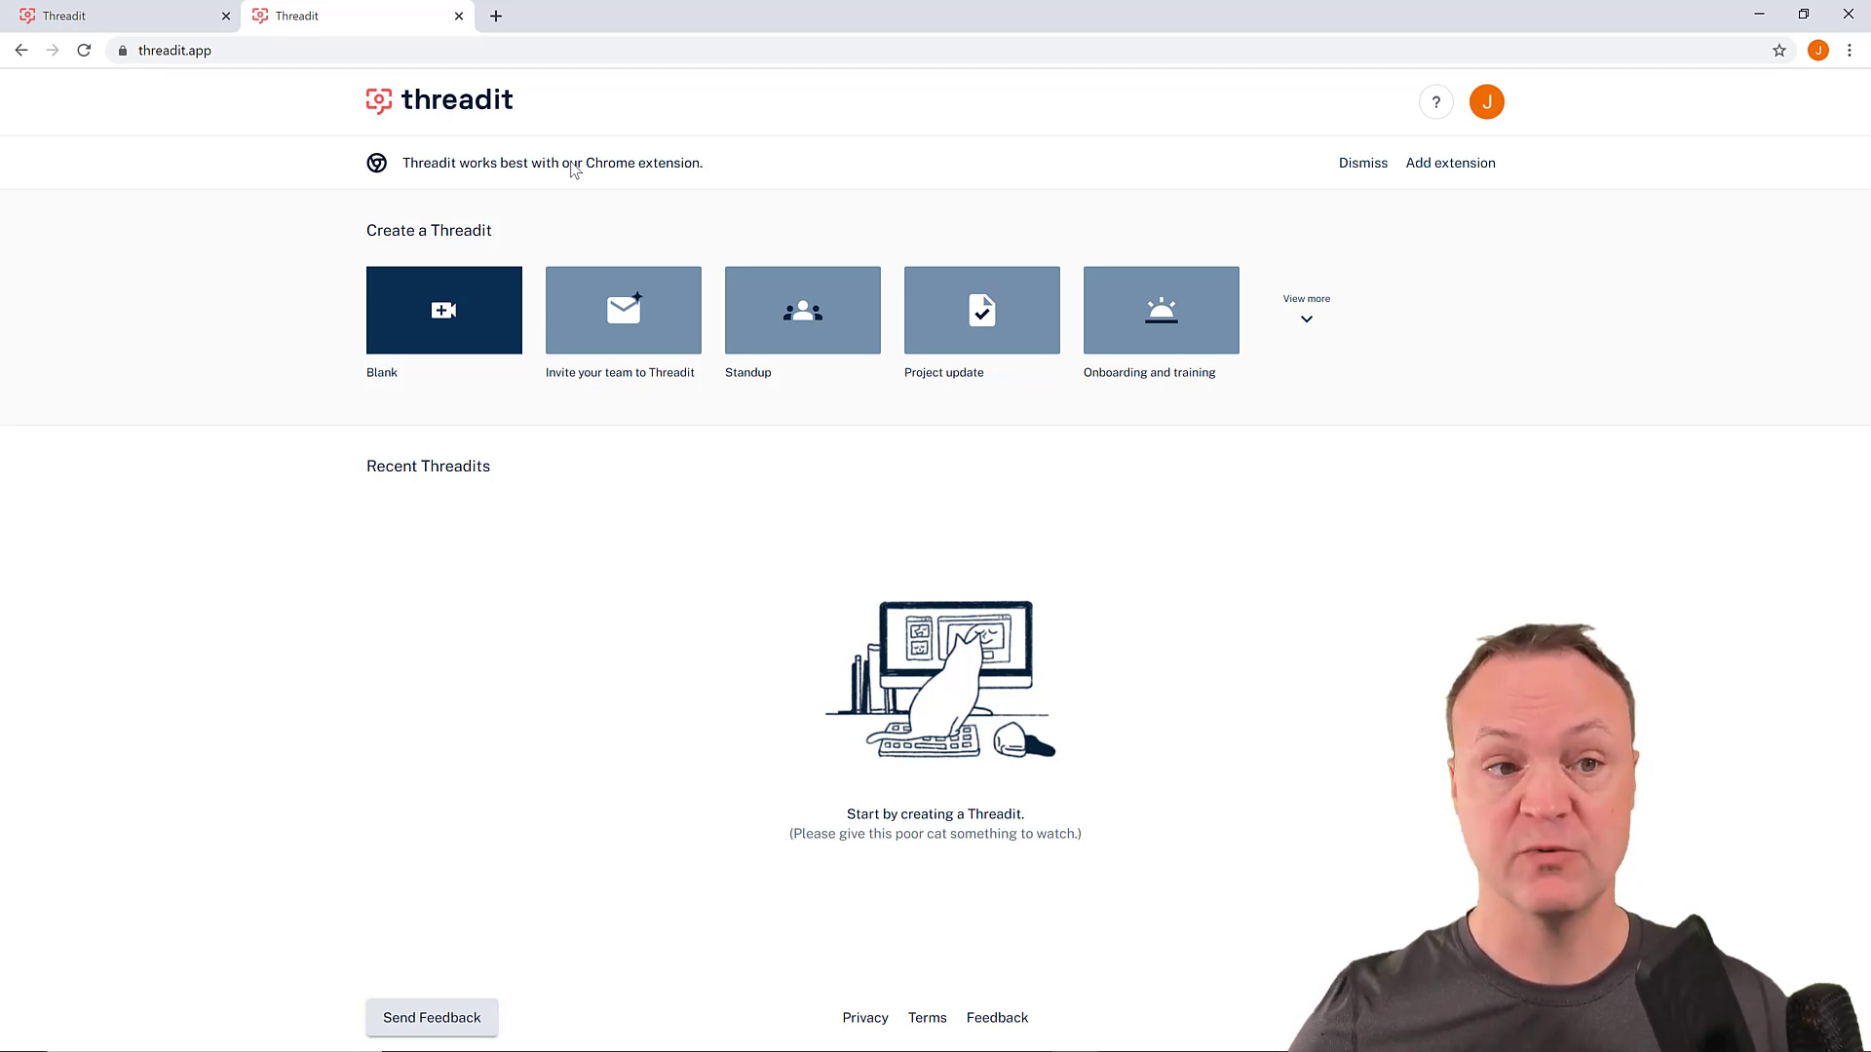
- Install the Threadit extension from the Chrome Web Store
click(1423, 164)
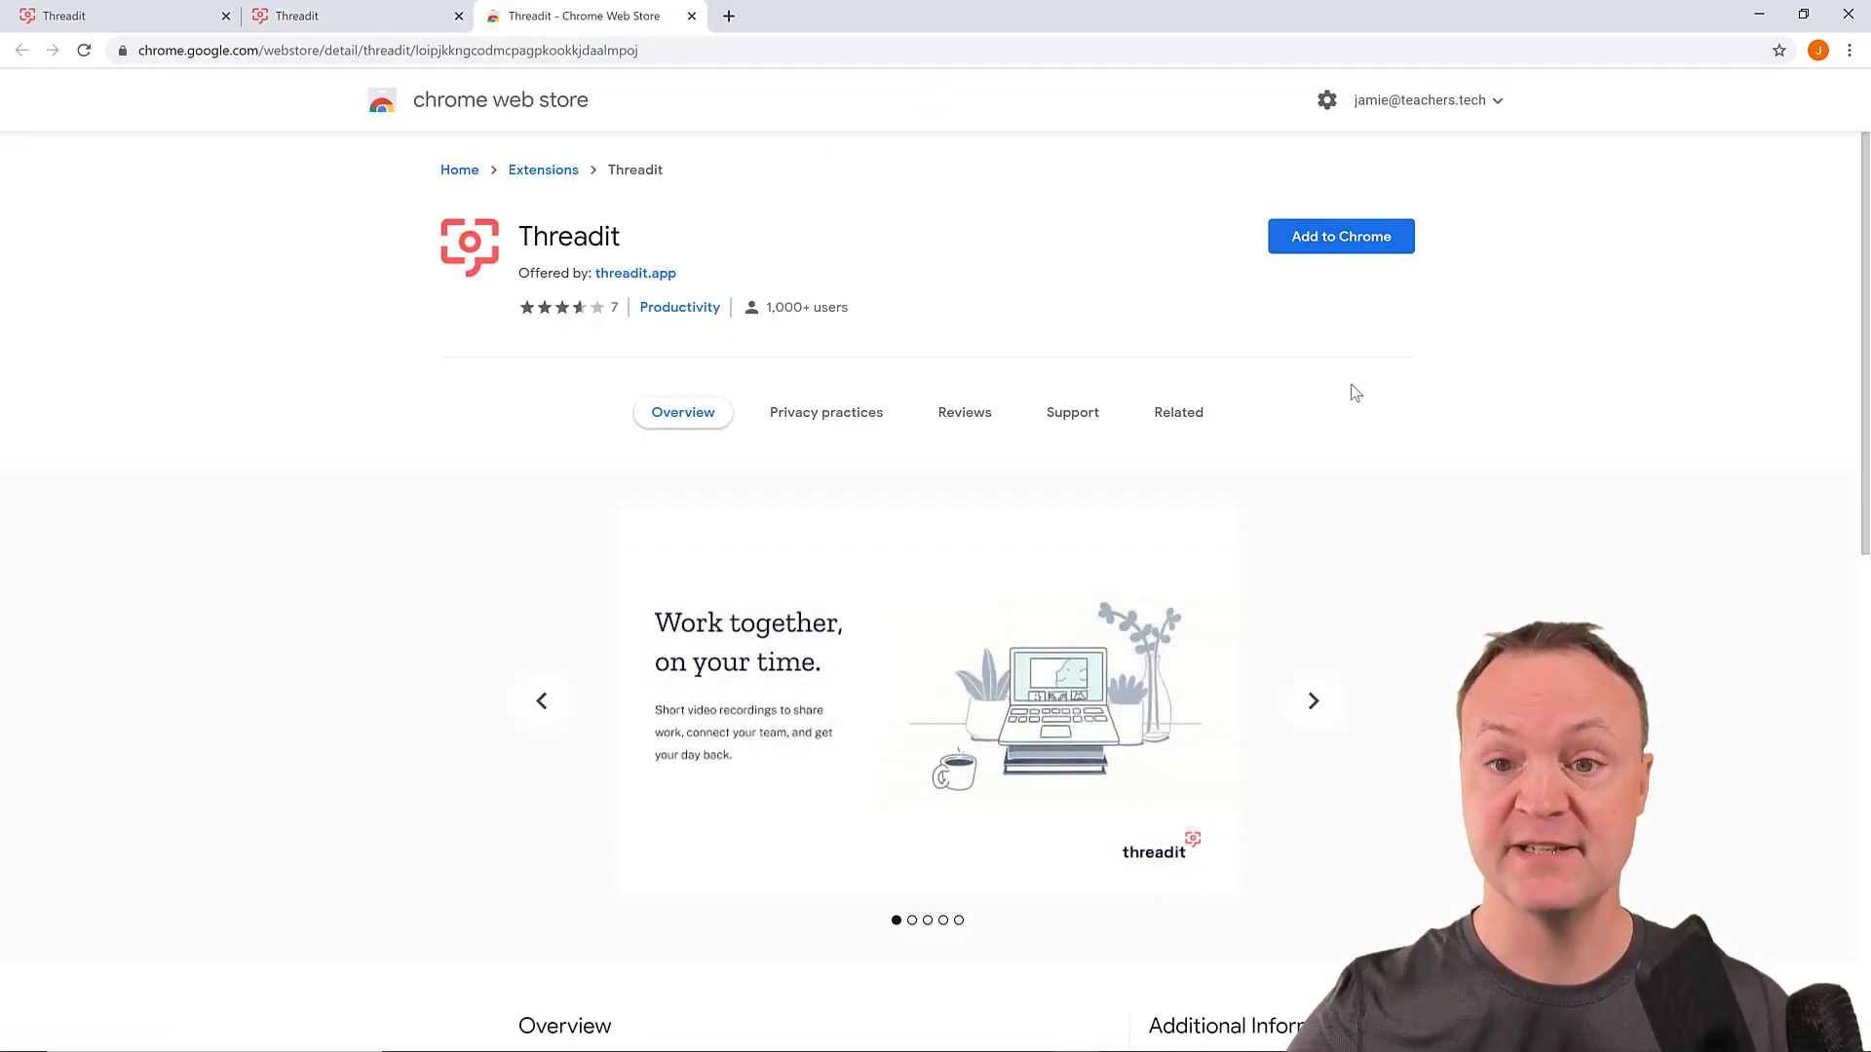
click(1330, 240)
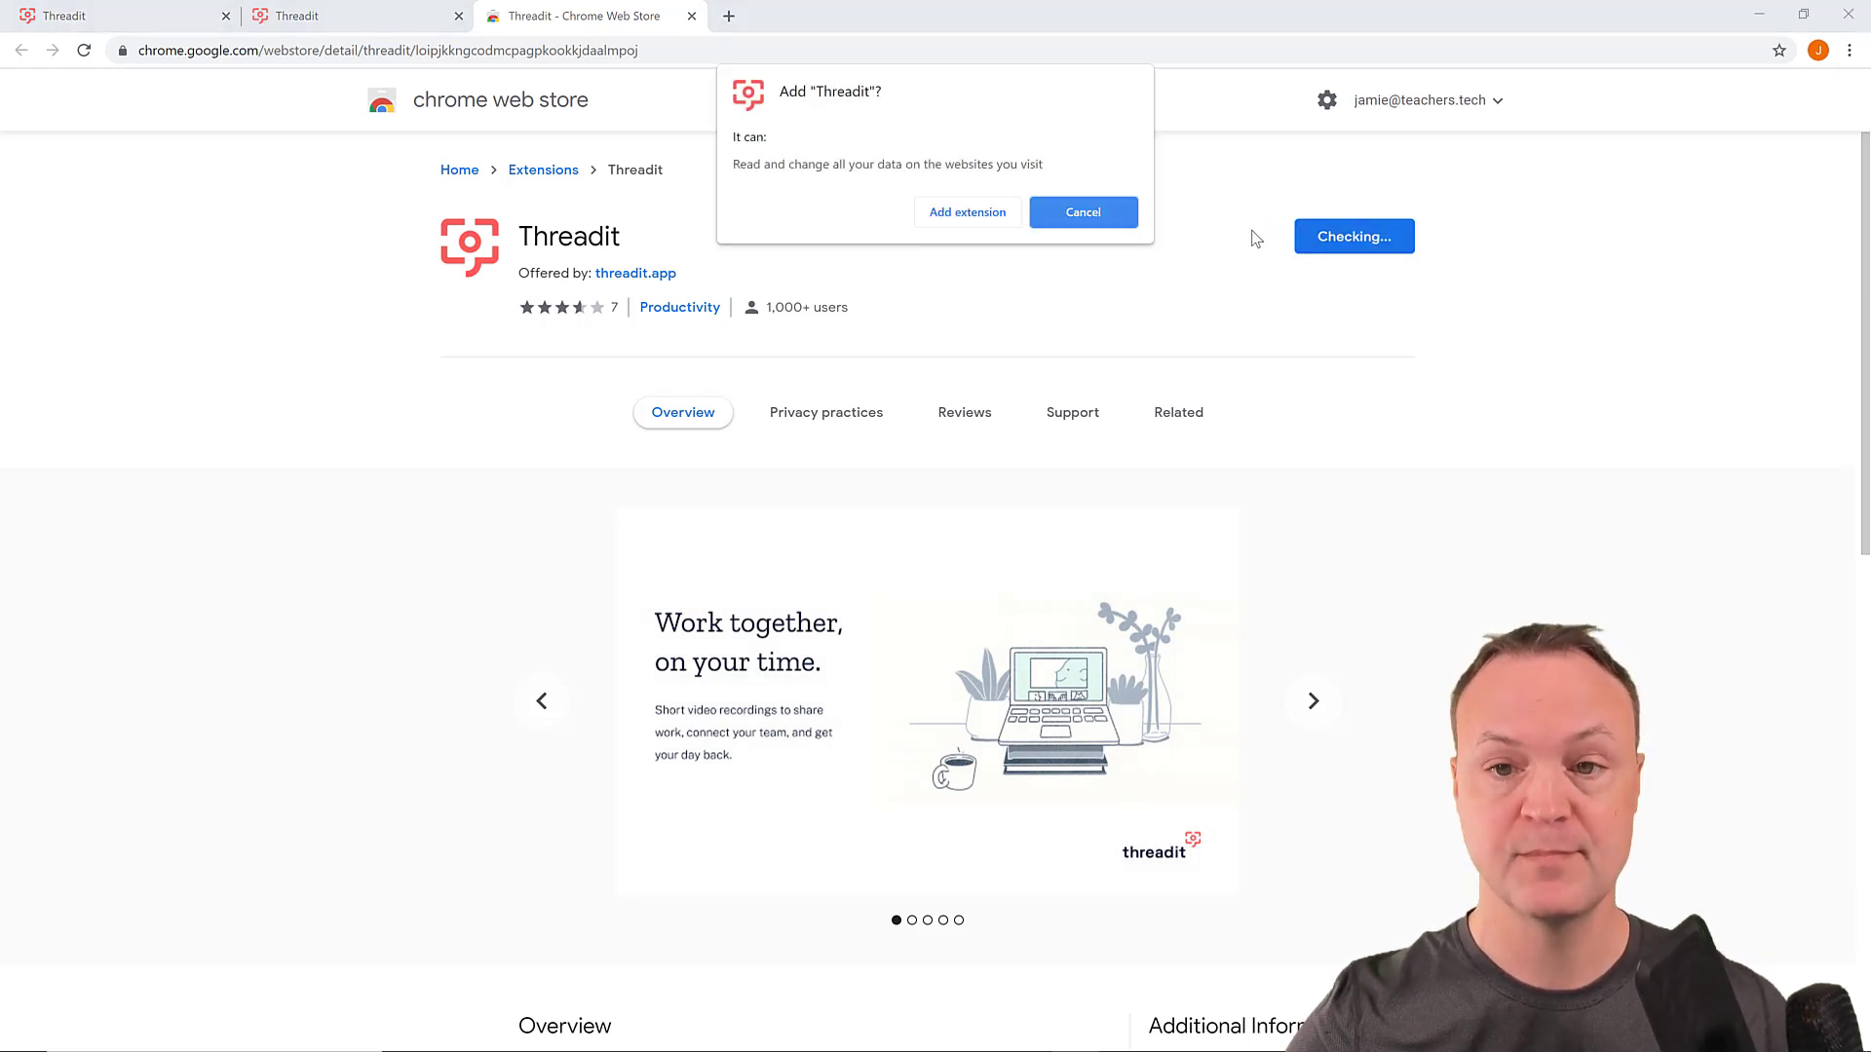
click(988, 214)
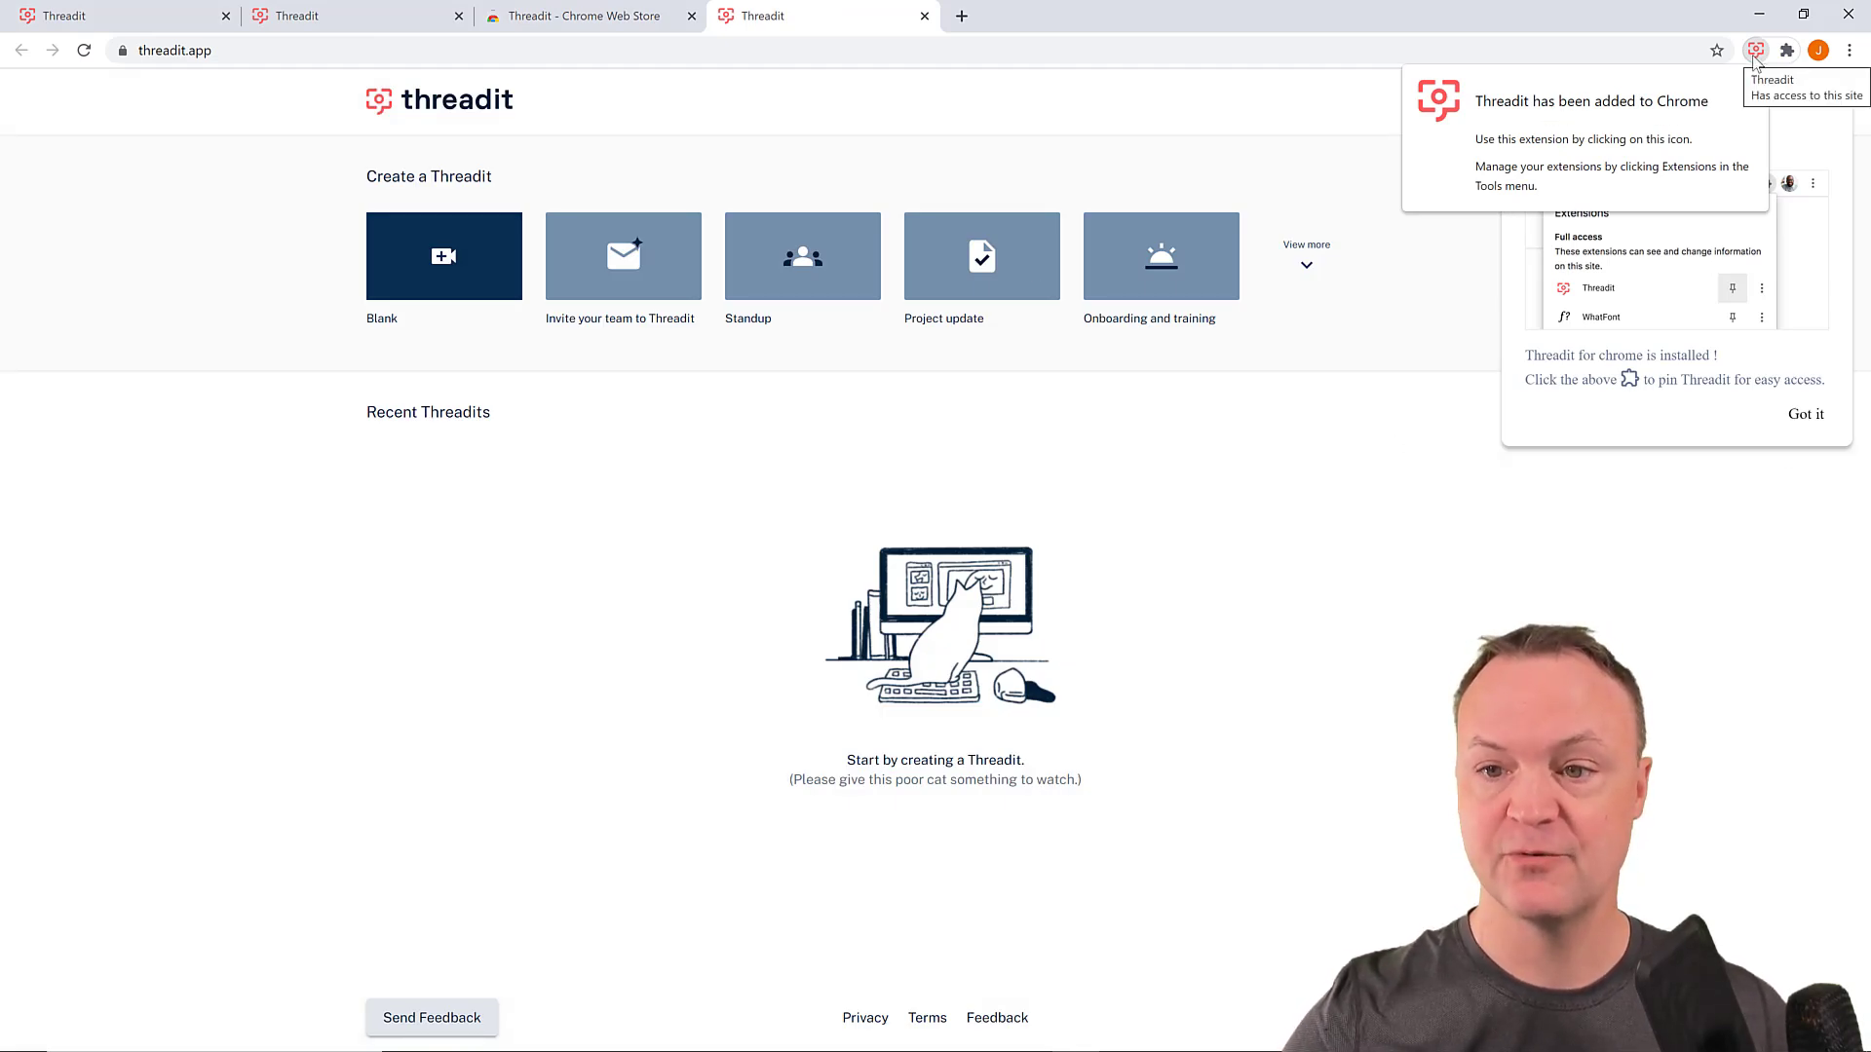
click(1804, 413)
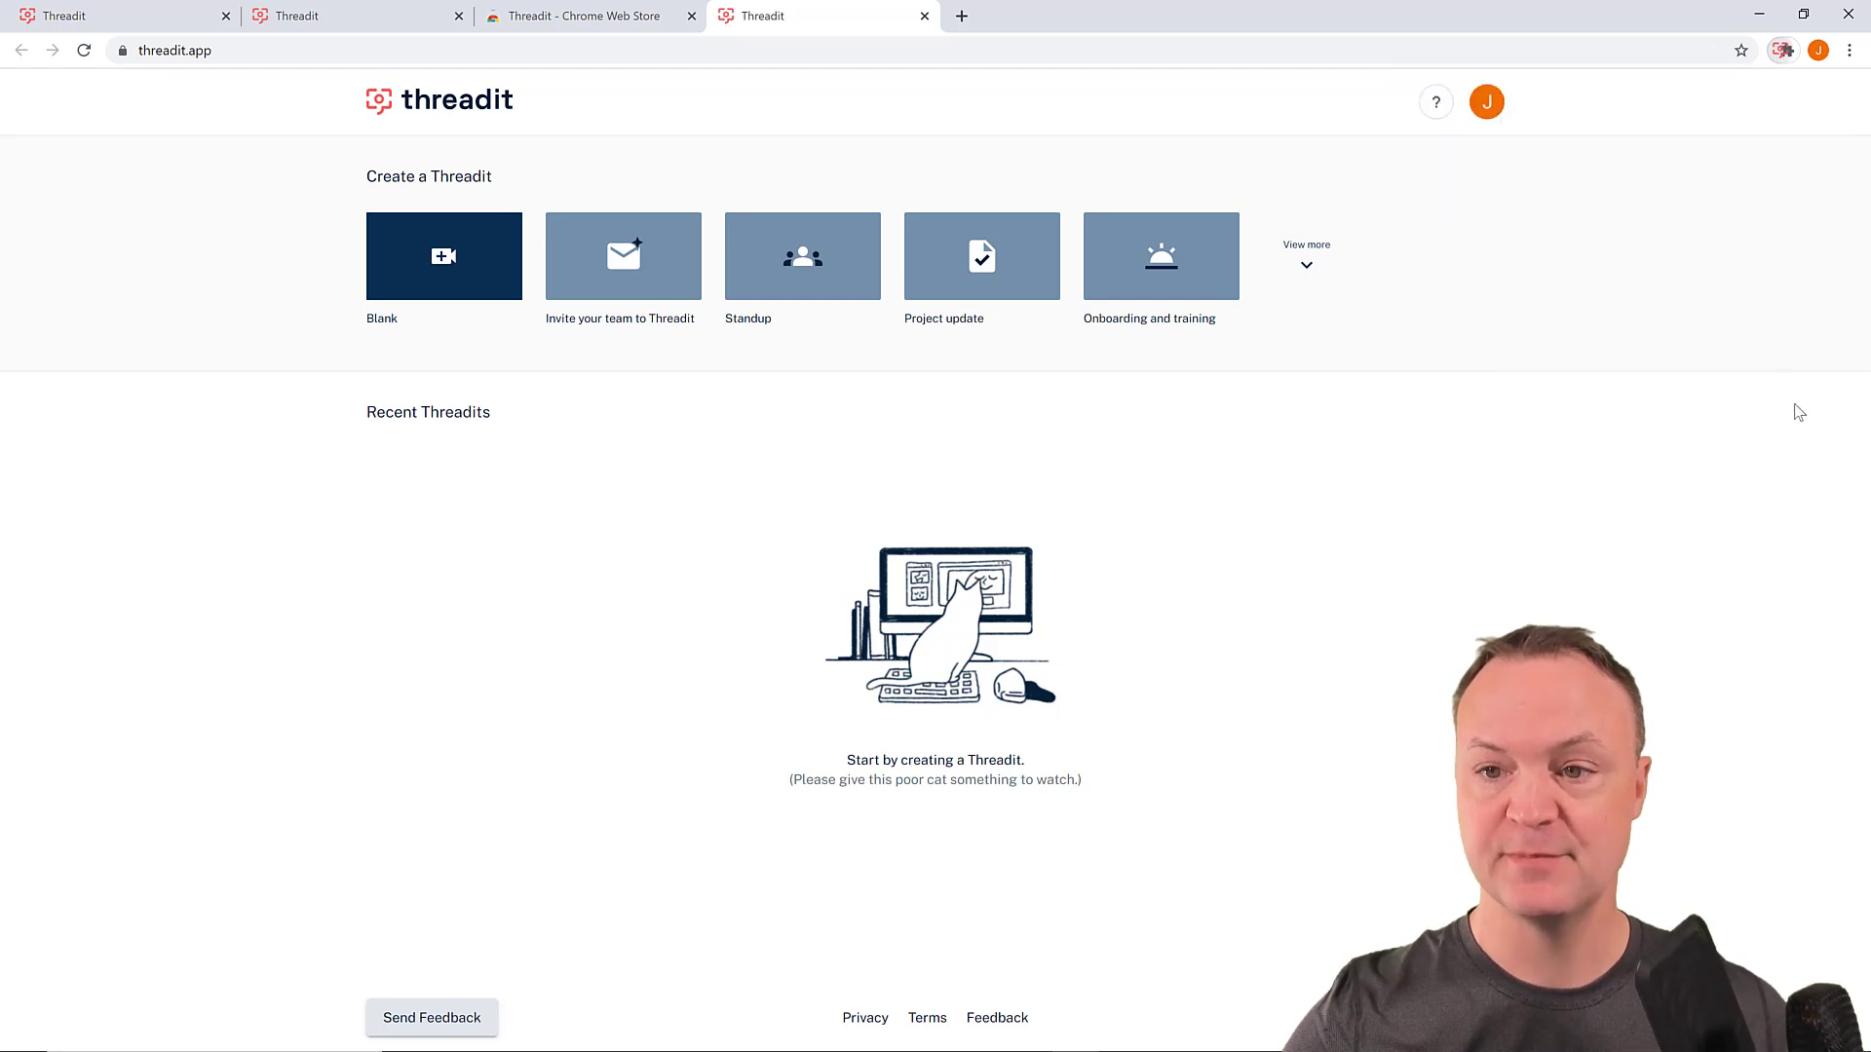
- Pin the Threadit extension to the Chrome toolbar
click(1788, 50)
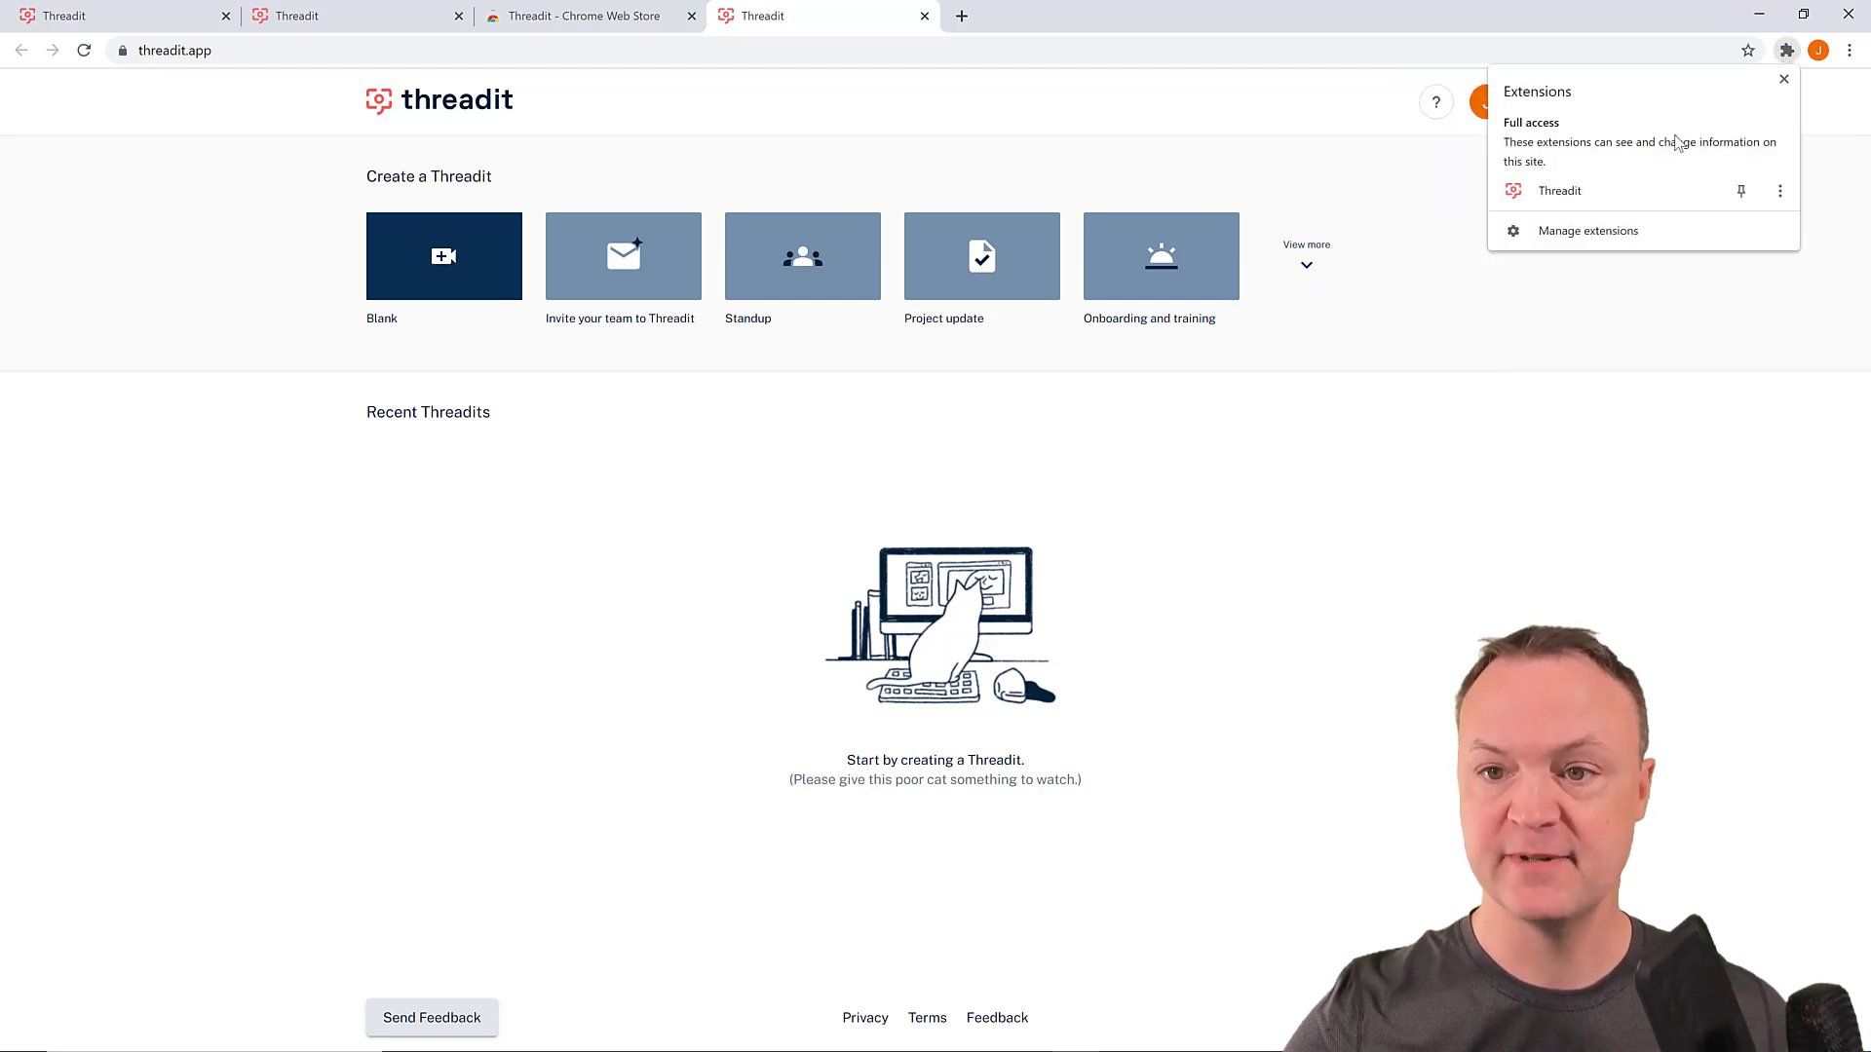
click(1742, 194)
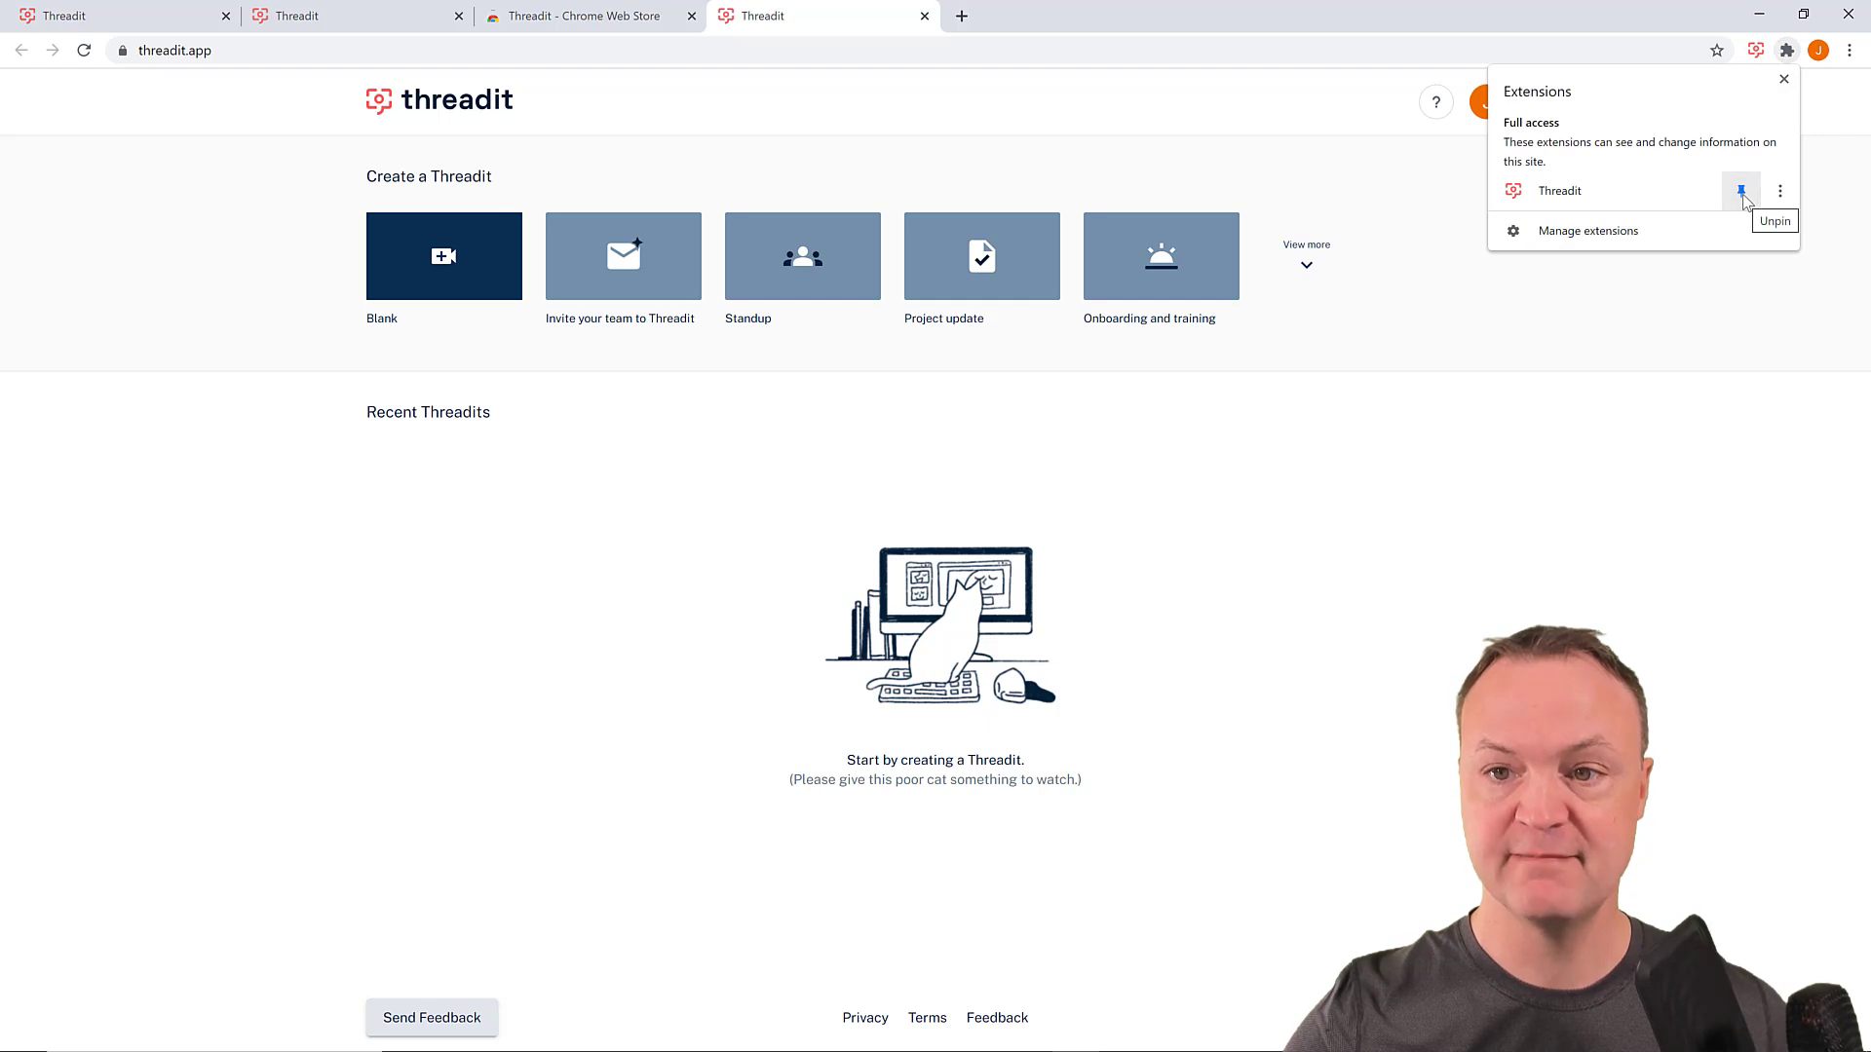
click(1611, 415)
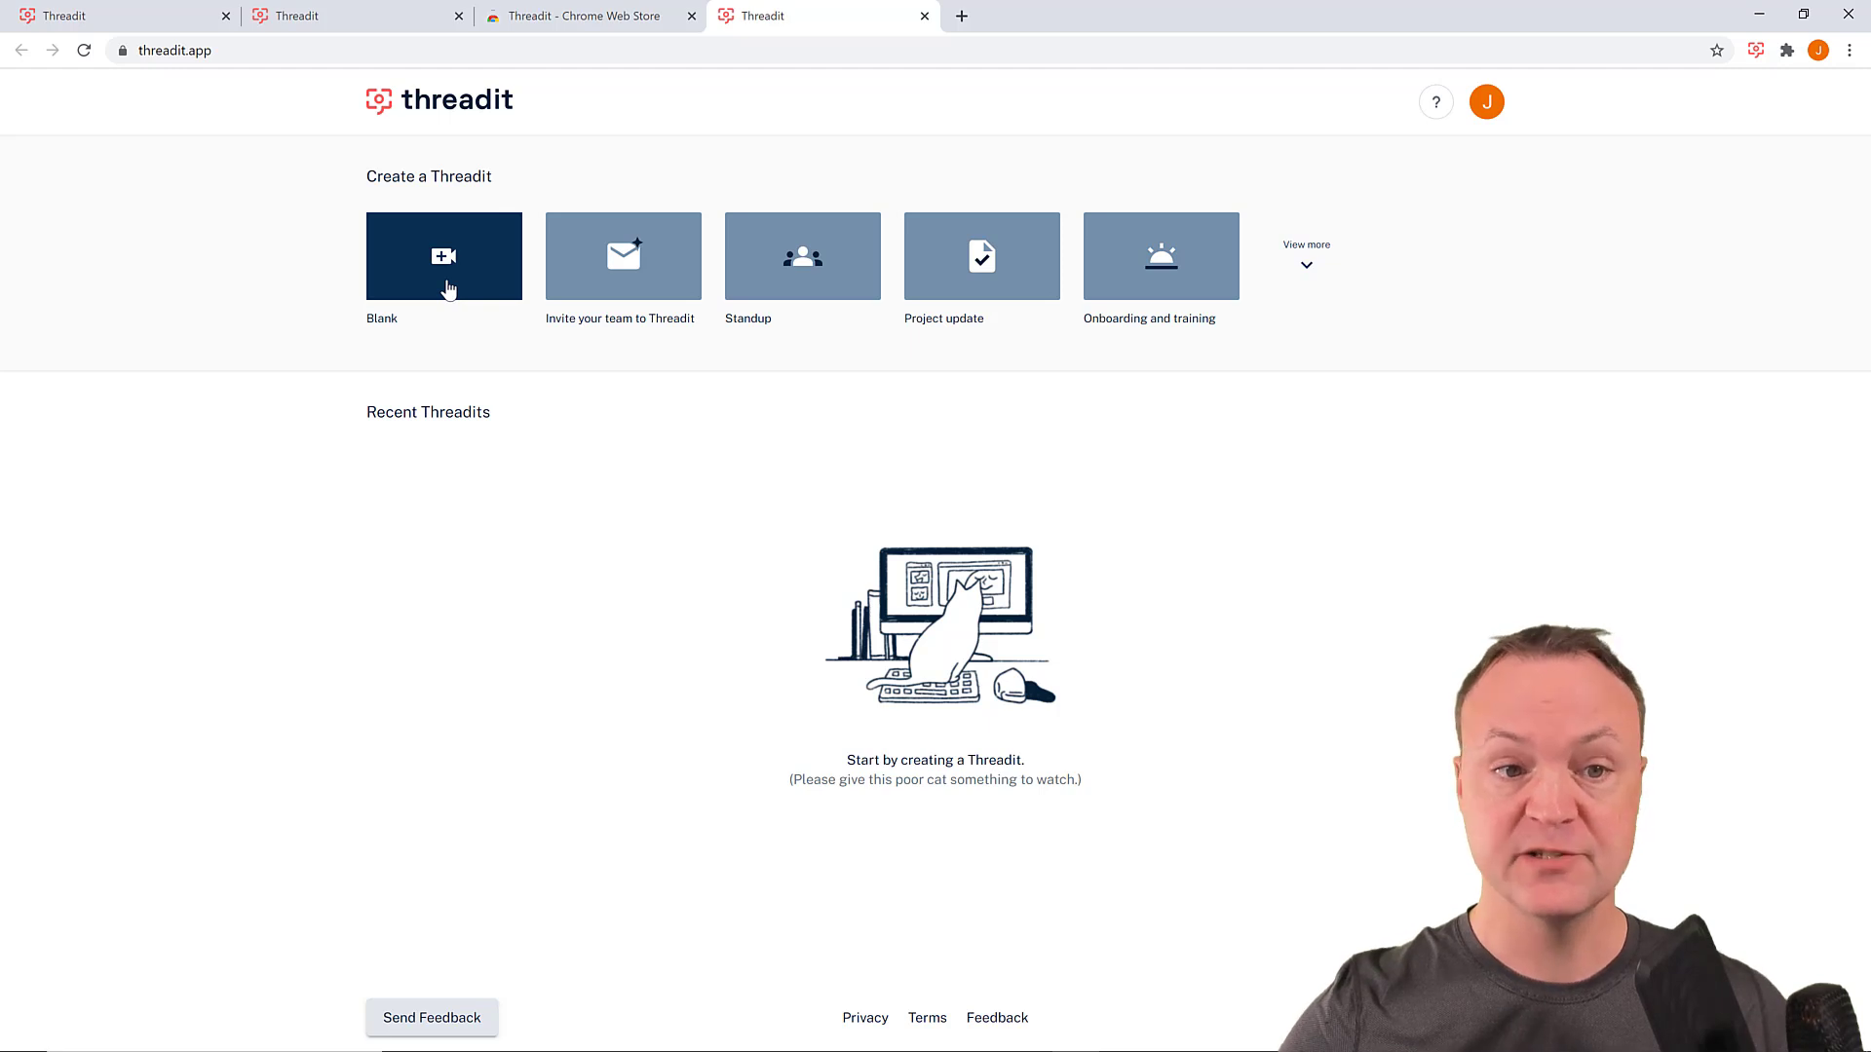
- Launch Threadit from the toolbar icon, view the Demo thread, then go home
click(1756, 51)
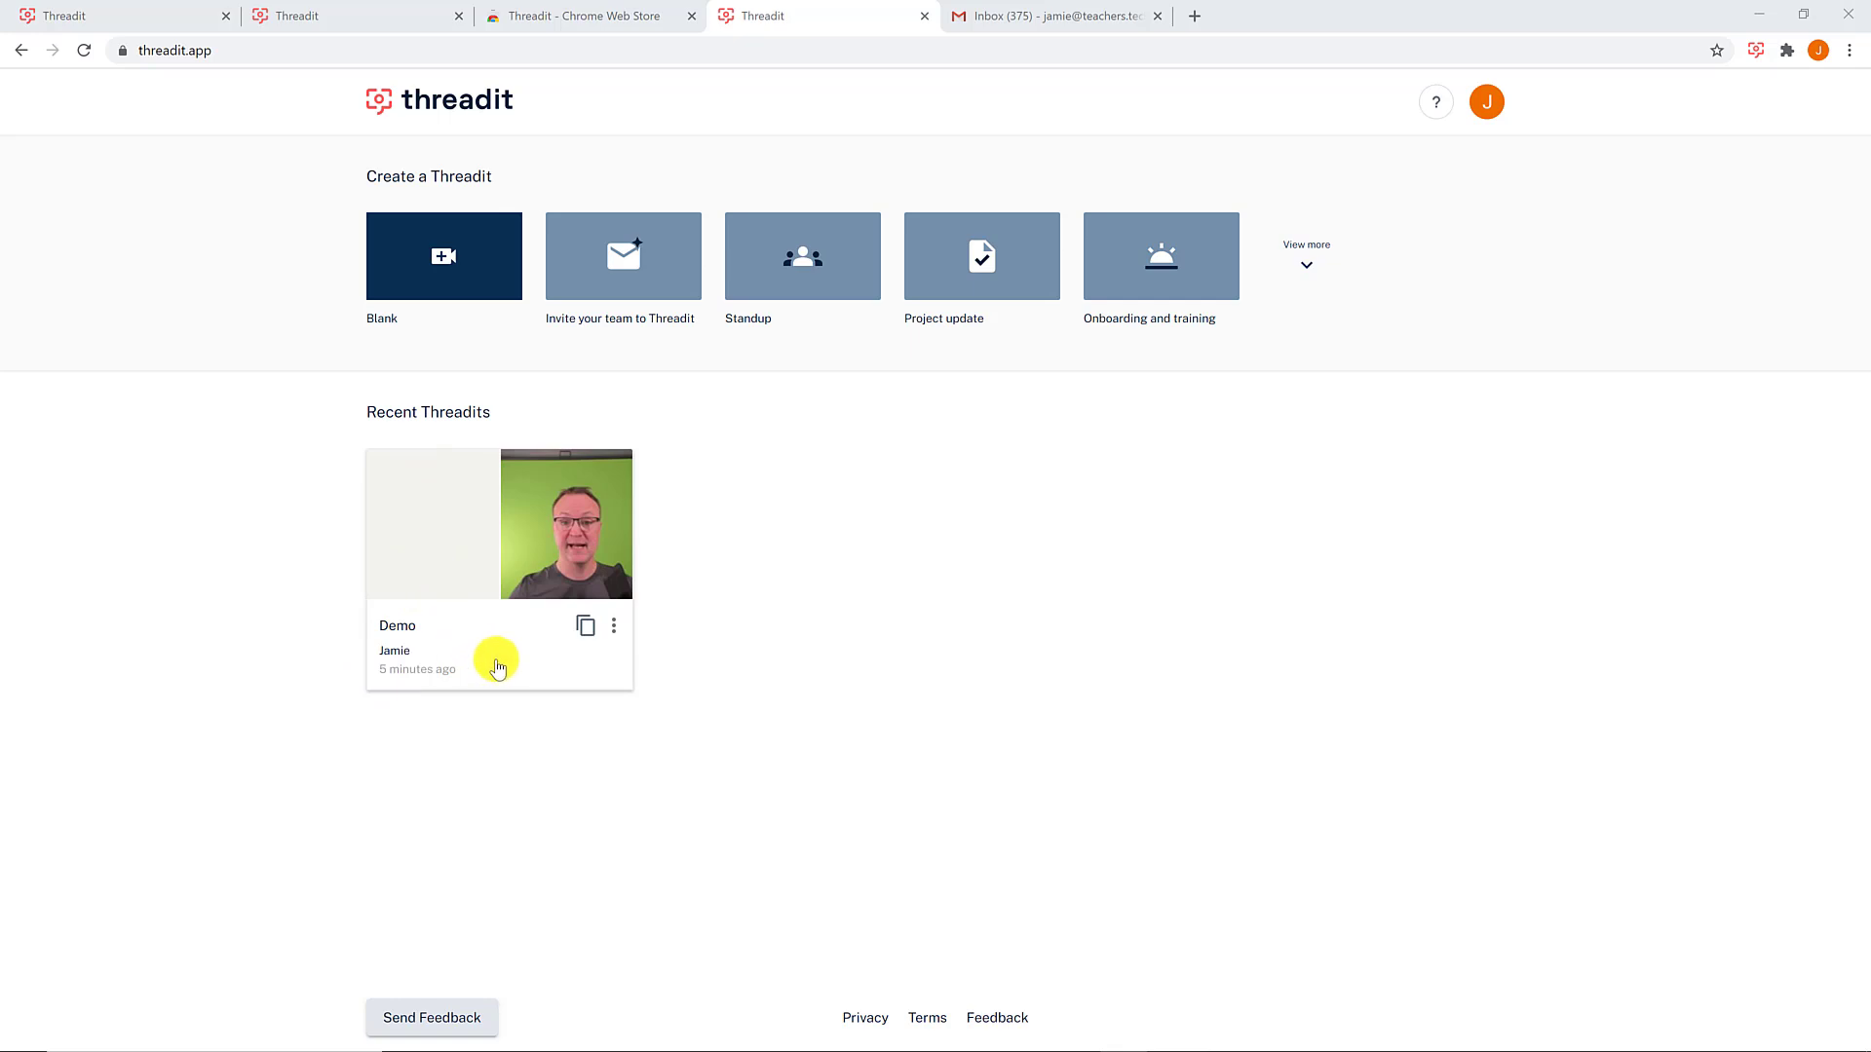
click(497, 665)
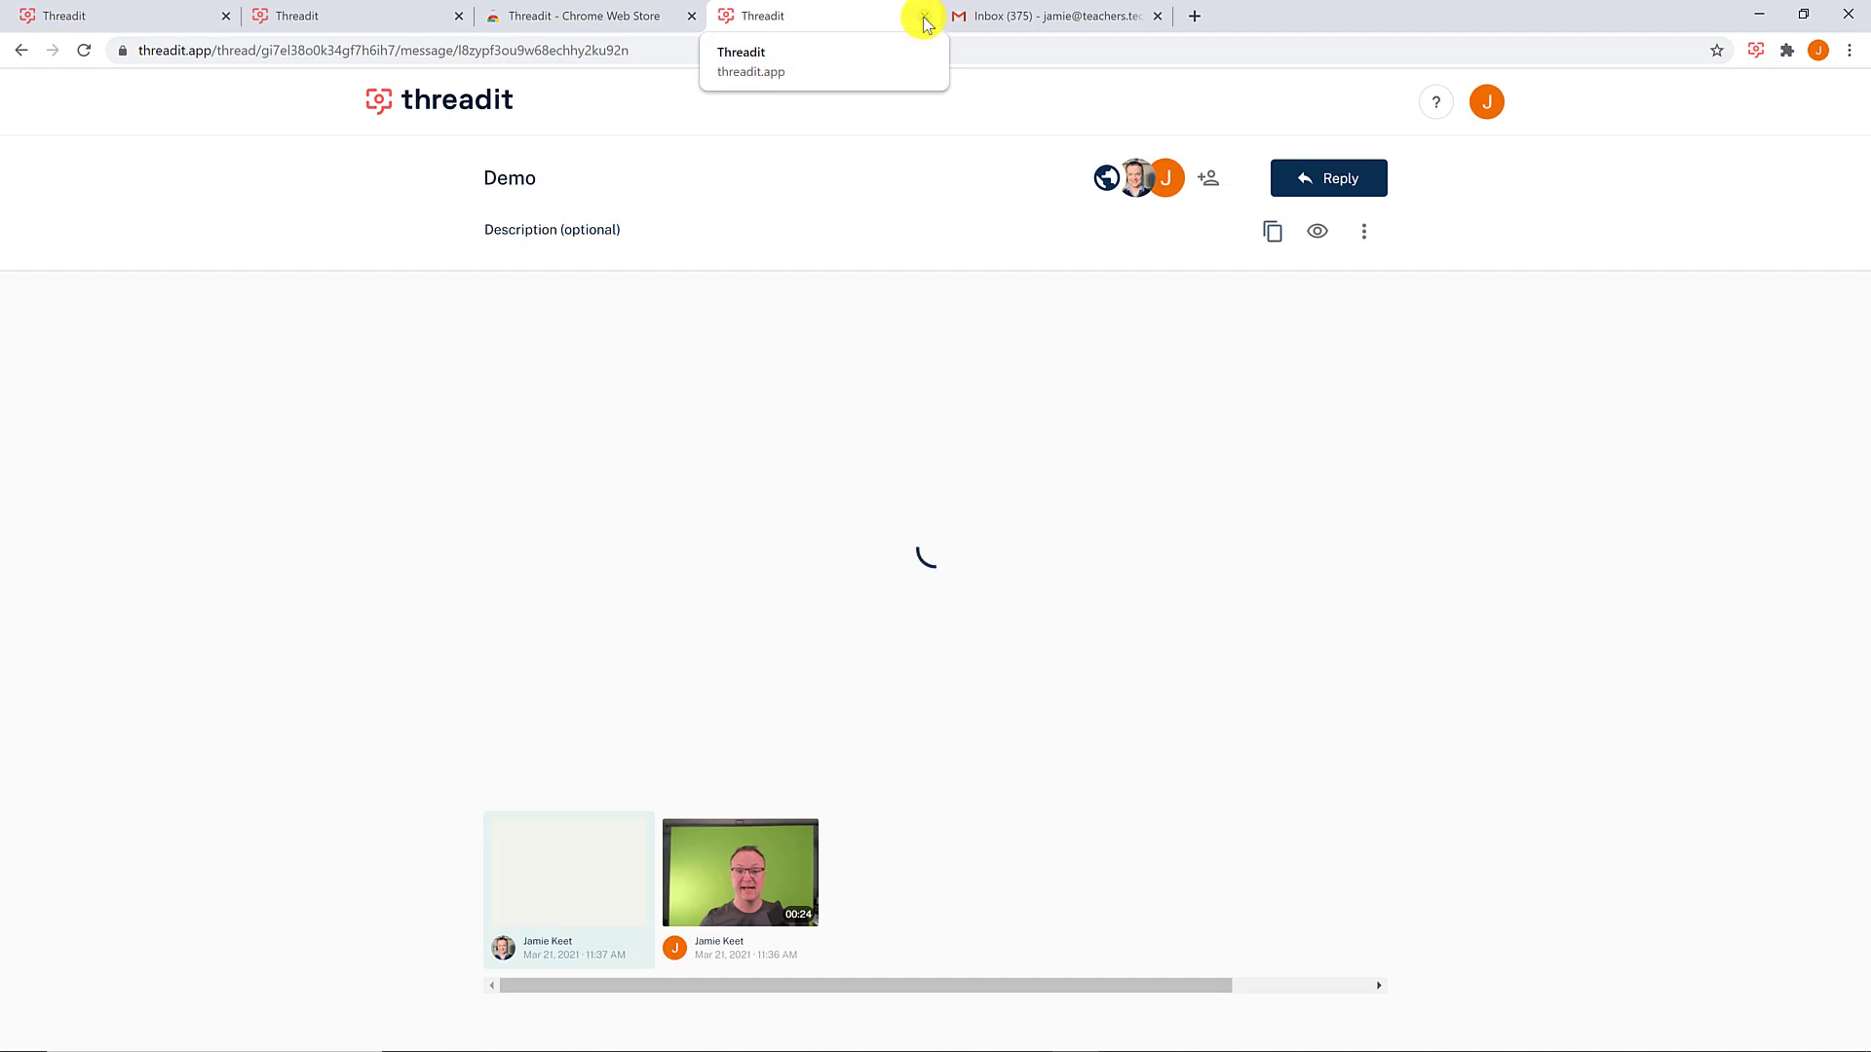
click(493, 98)
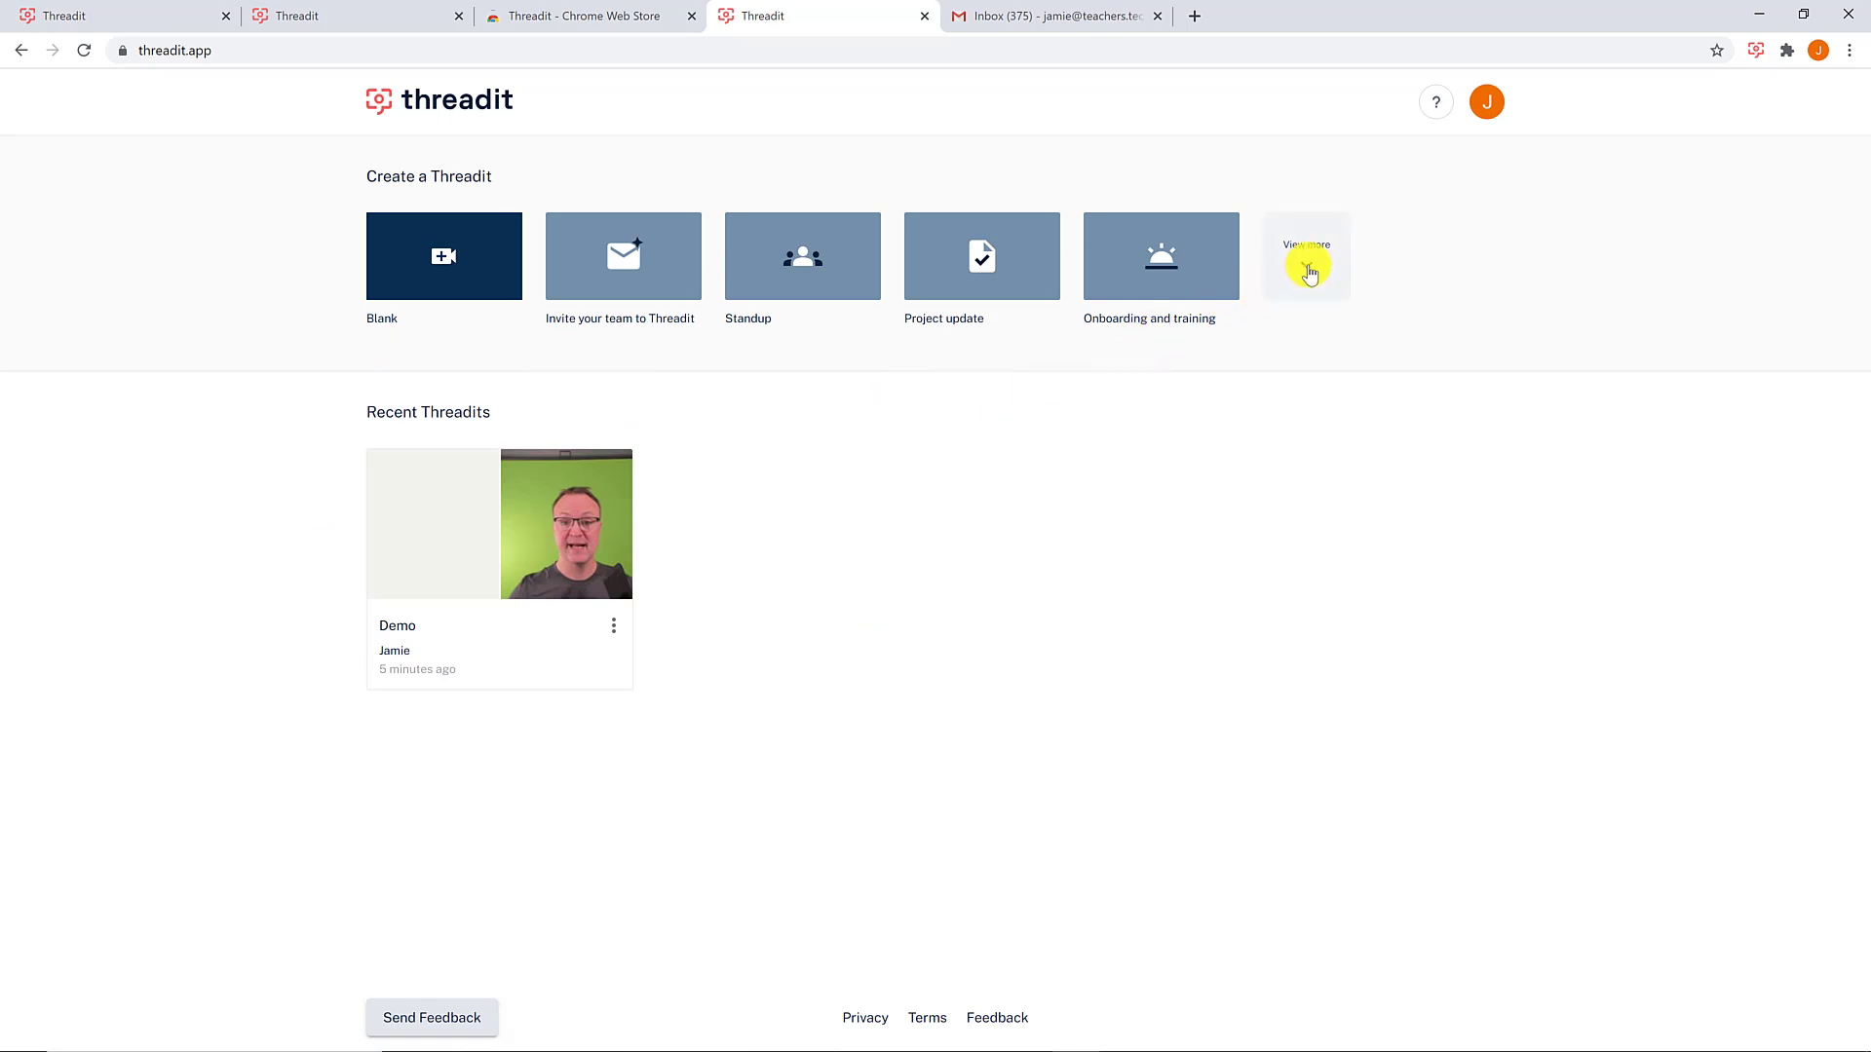
- Start a Blank Threadit from the template gallery and title it 'Demo 2'
click(1307, 267)
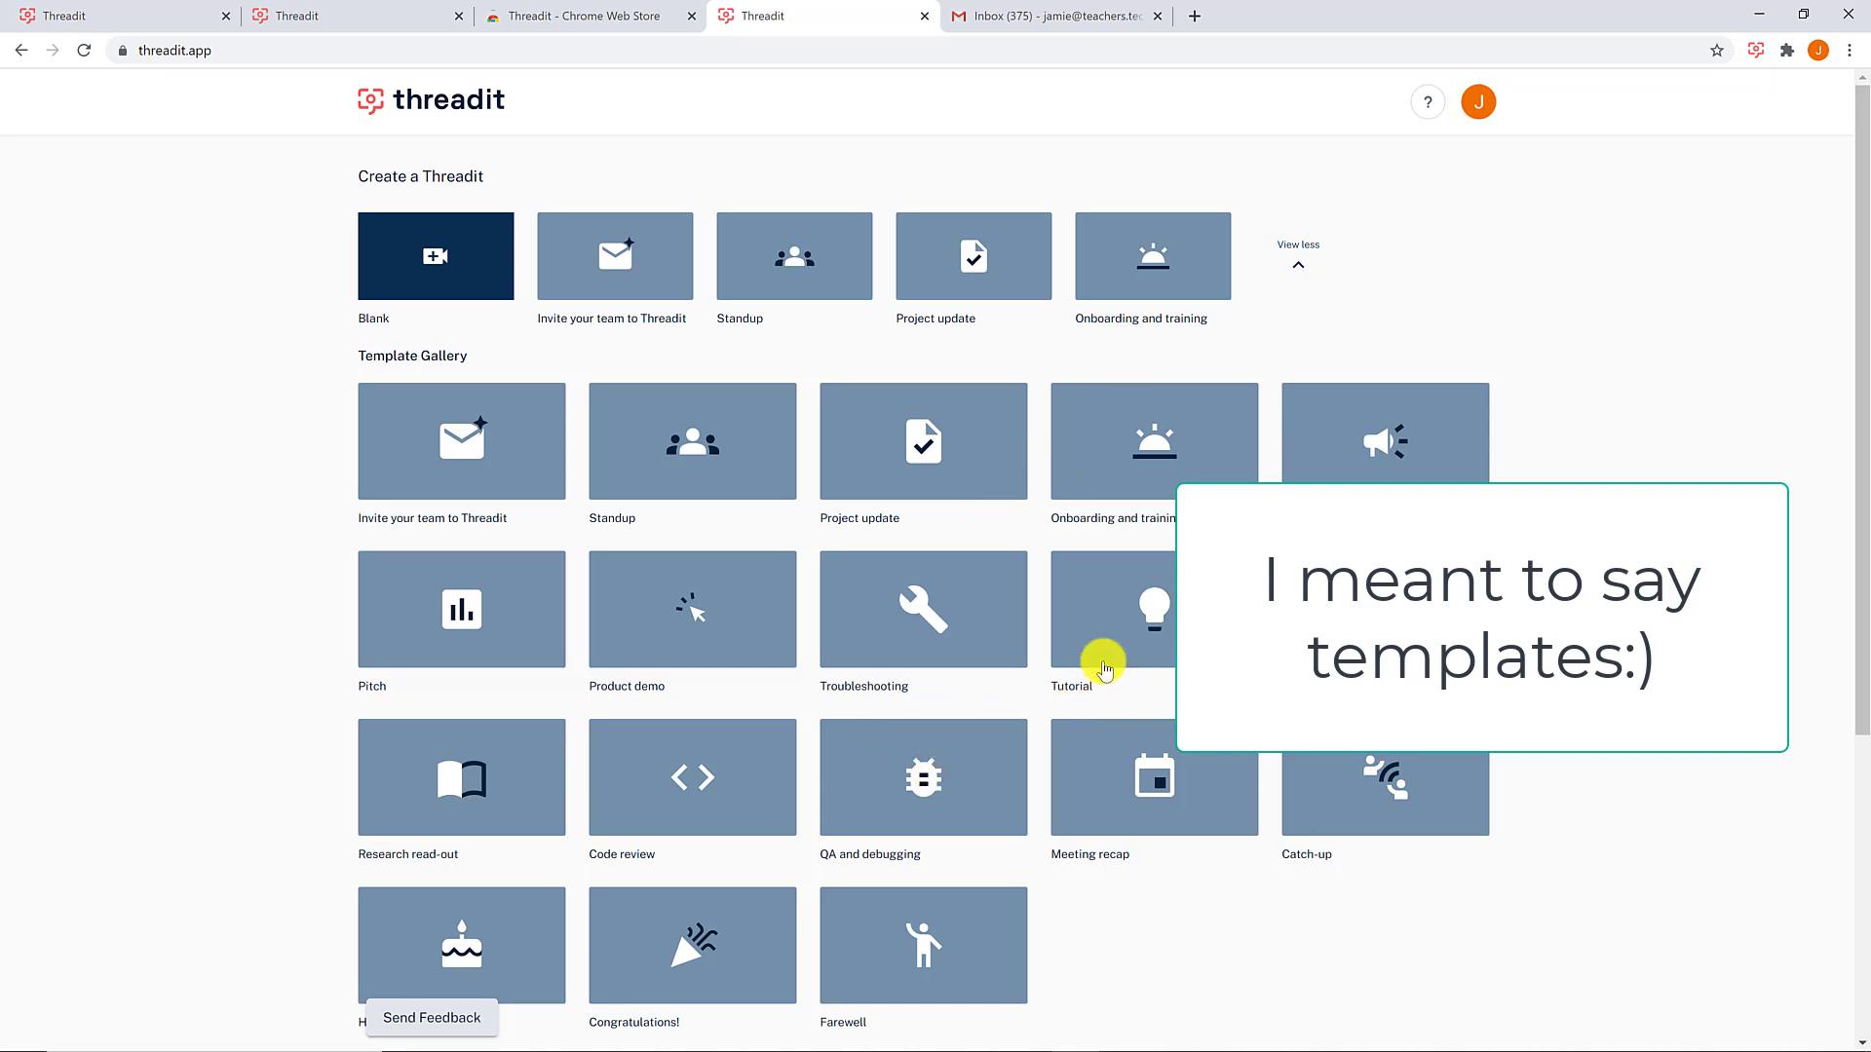
click(389, 280)
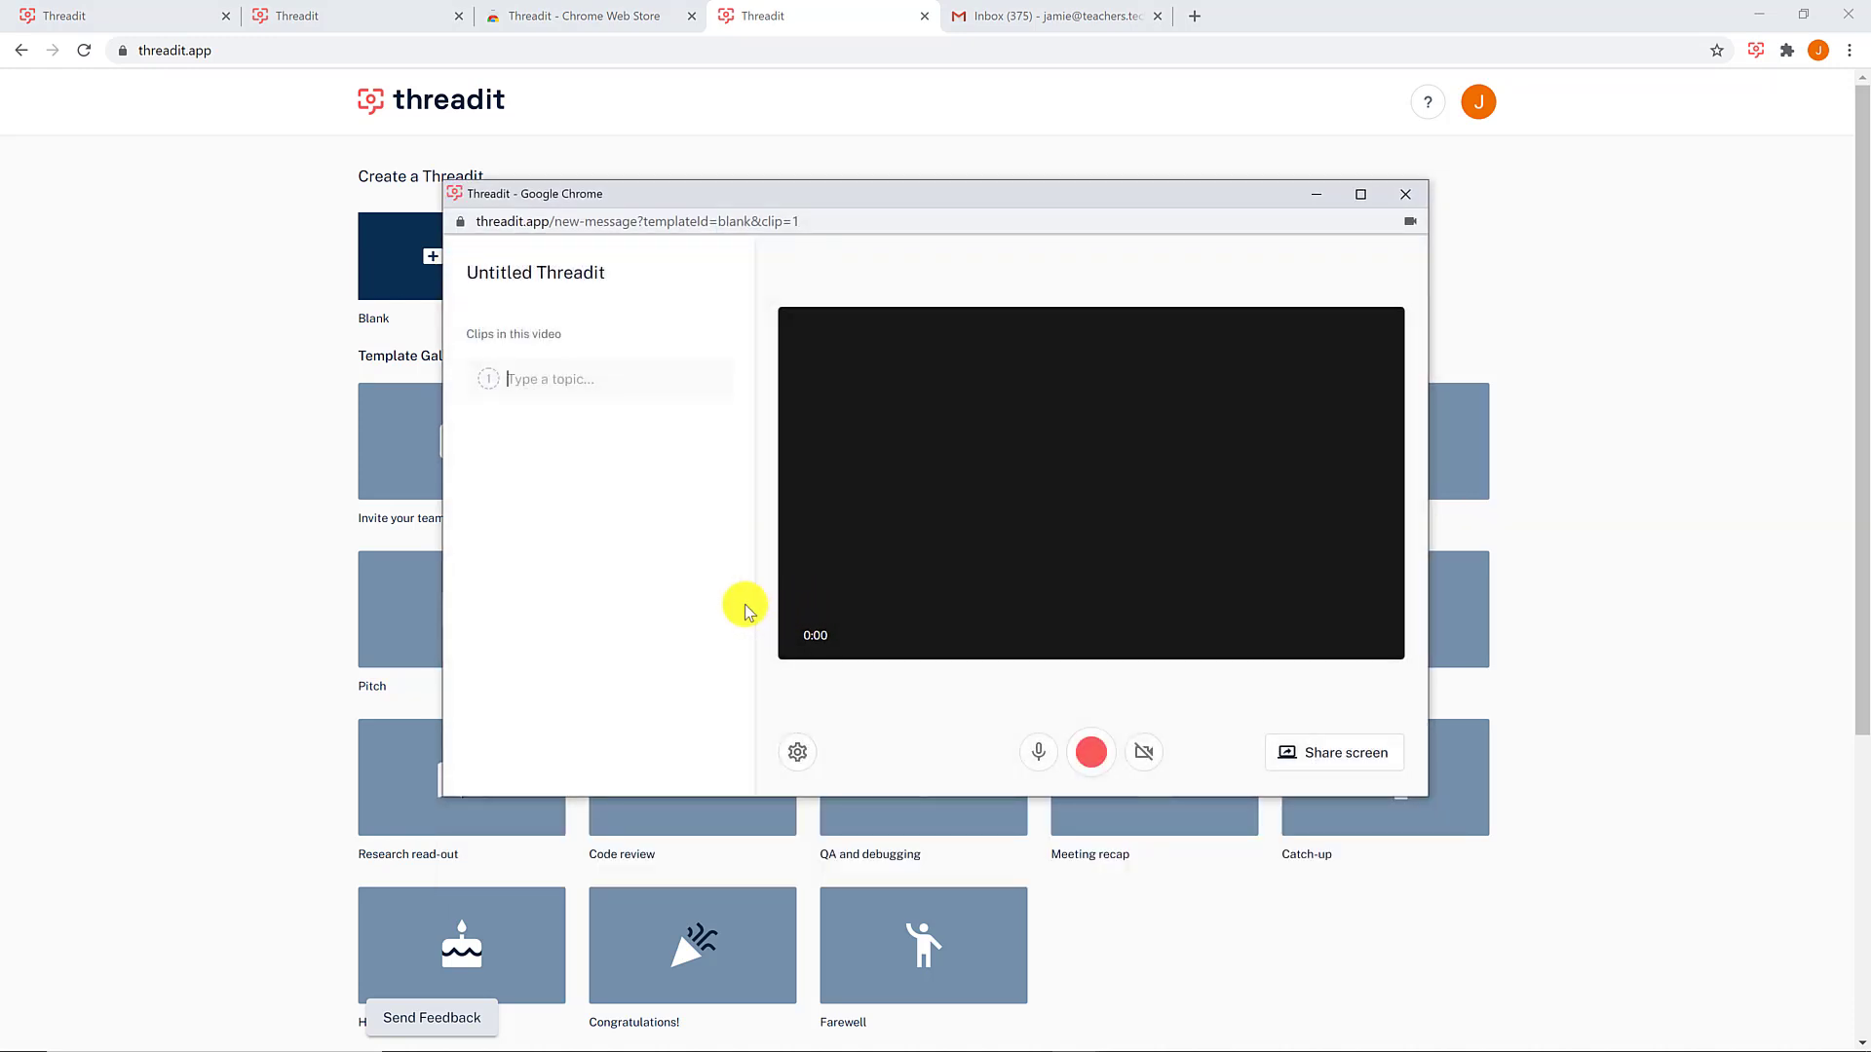
click(549, 279)
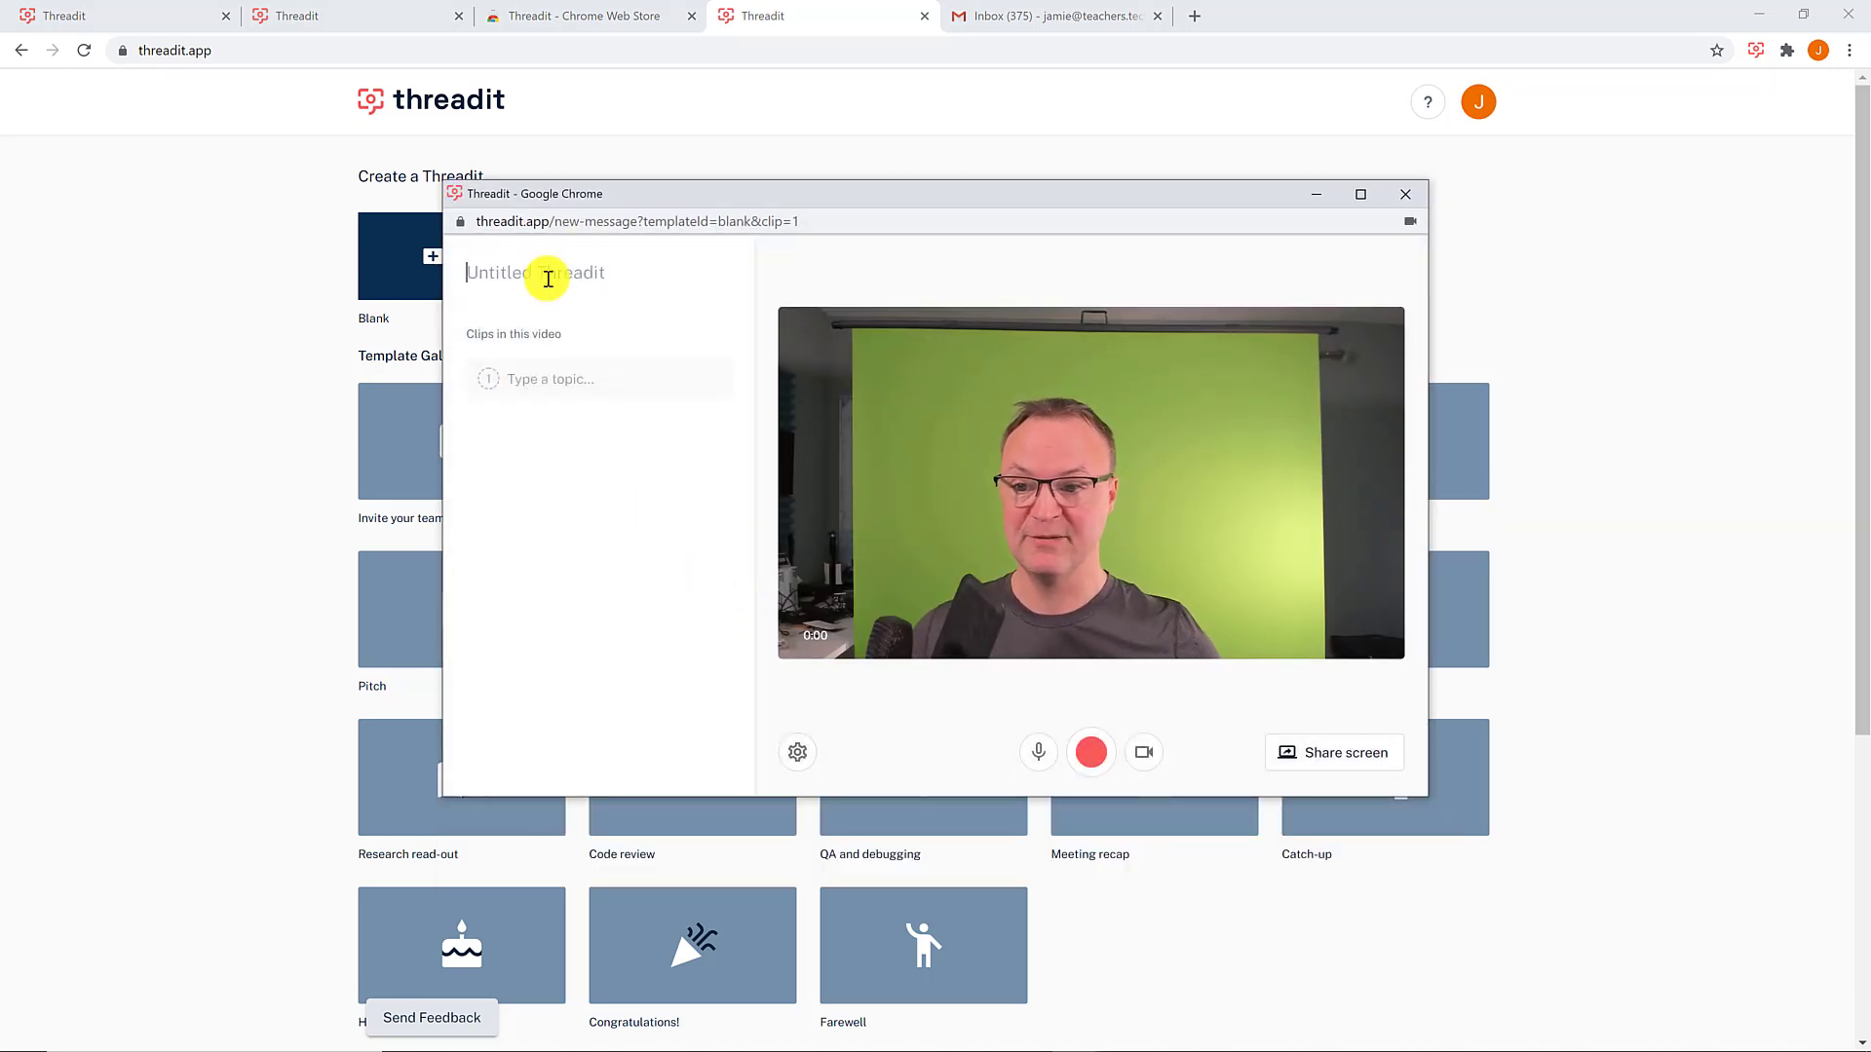
text(Demo )
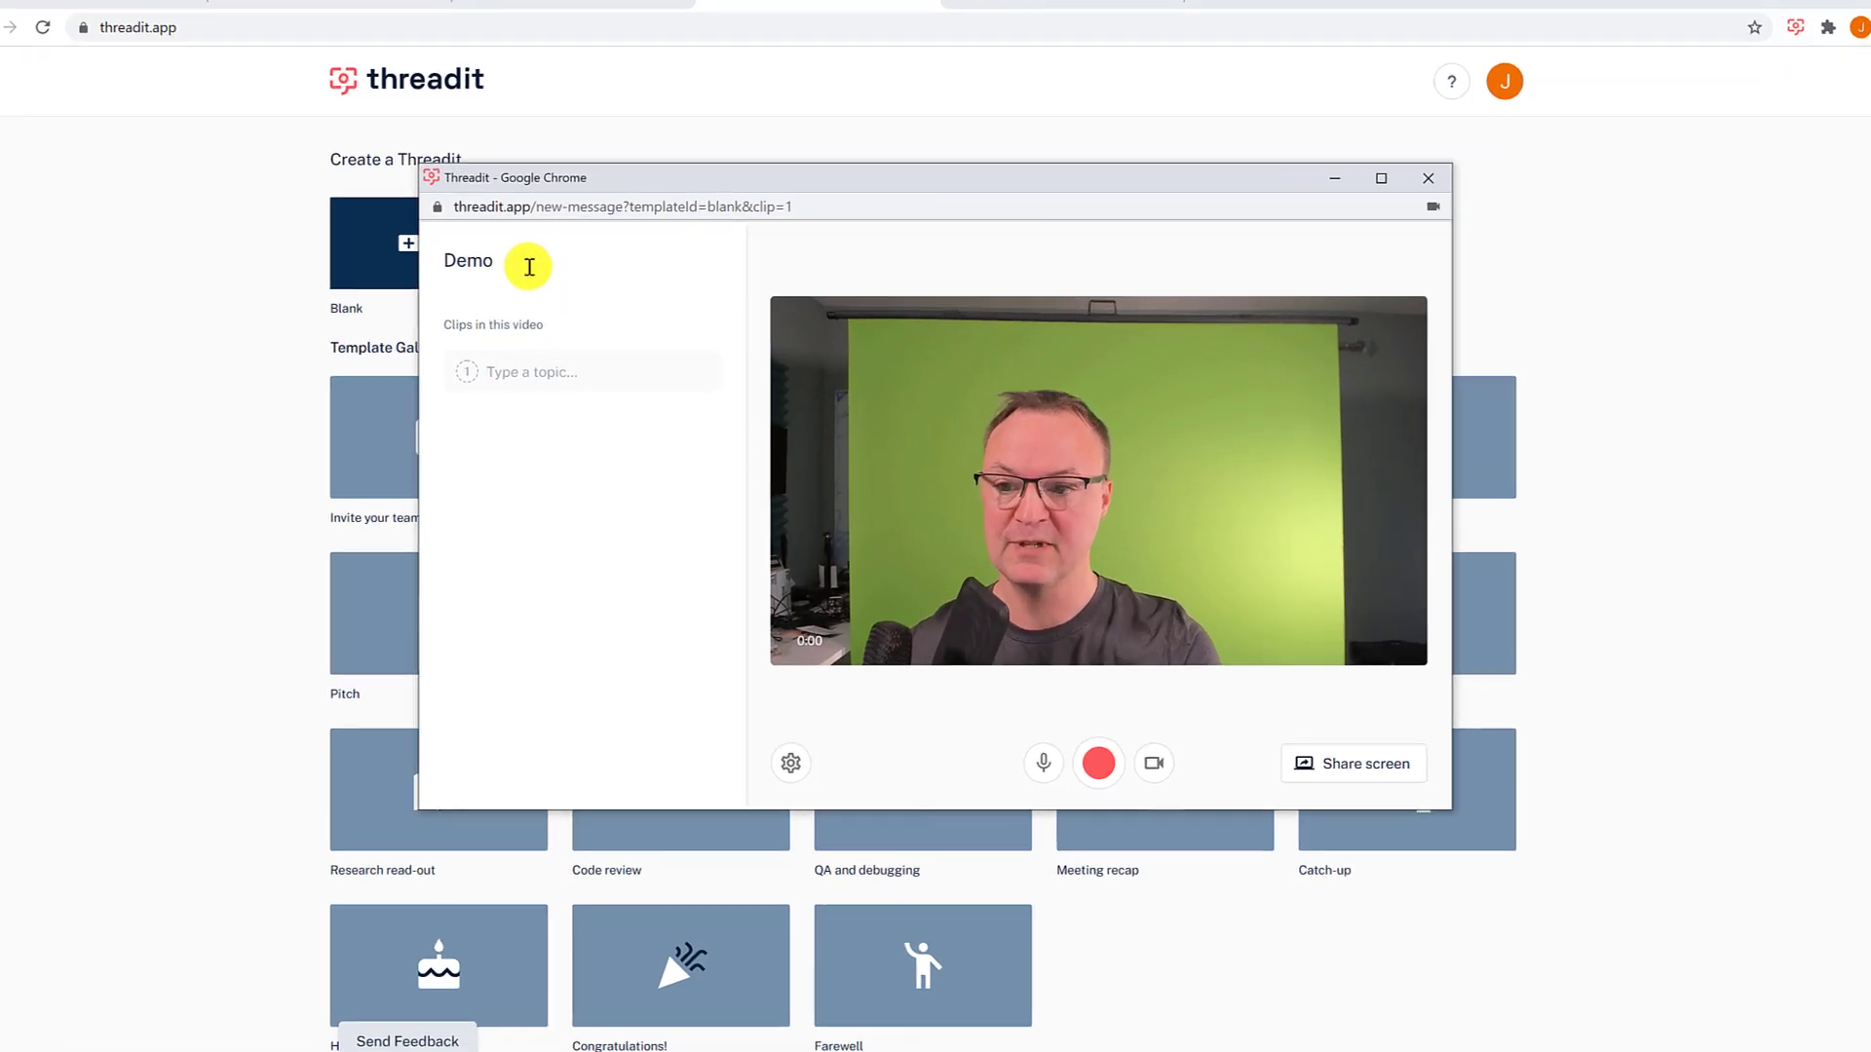
text(2)
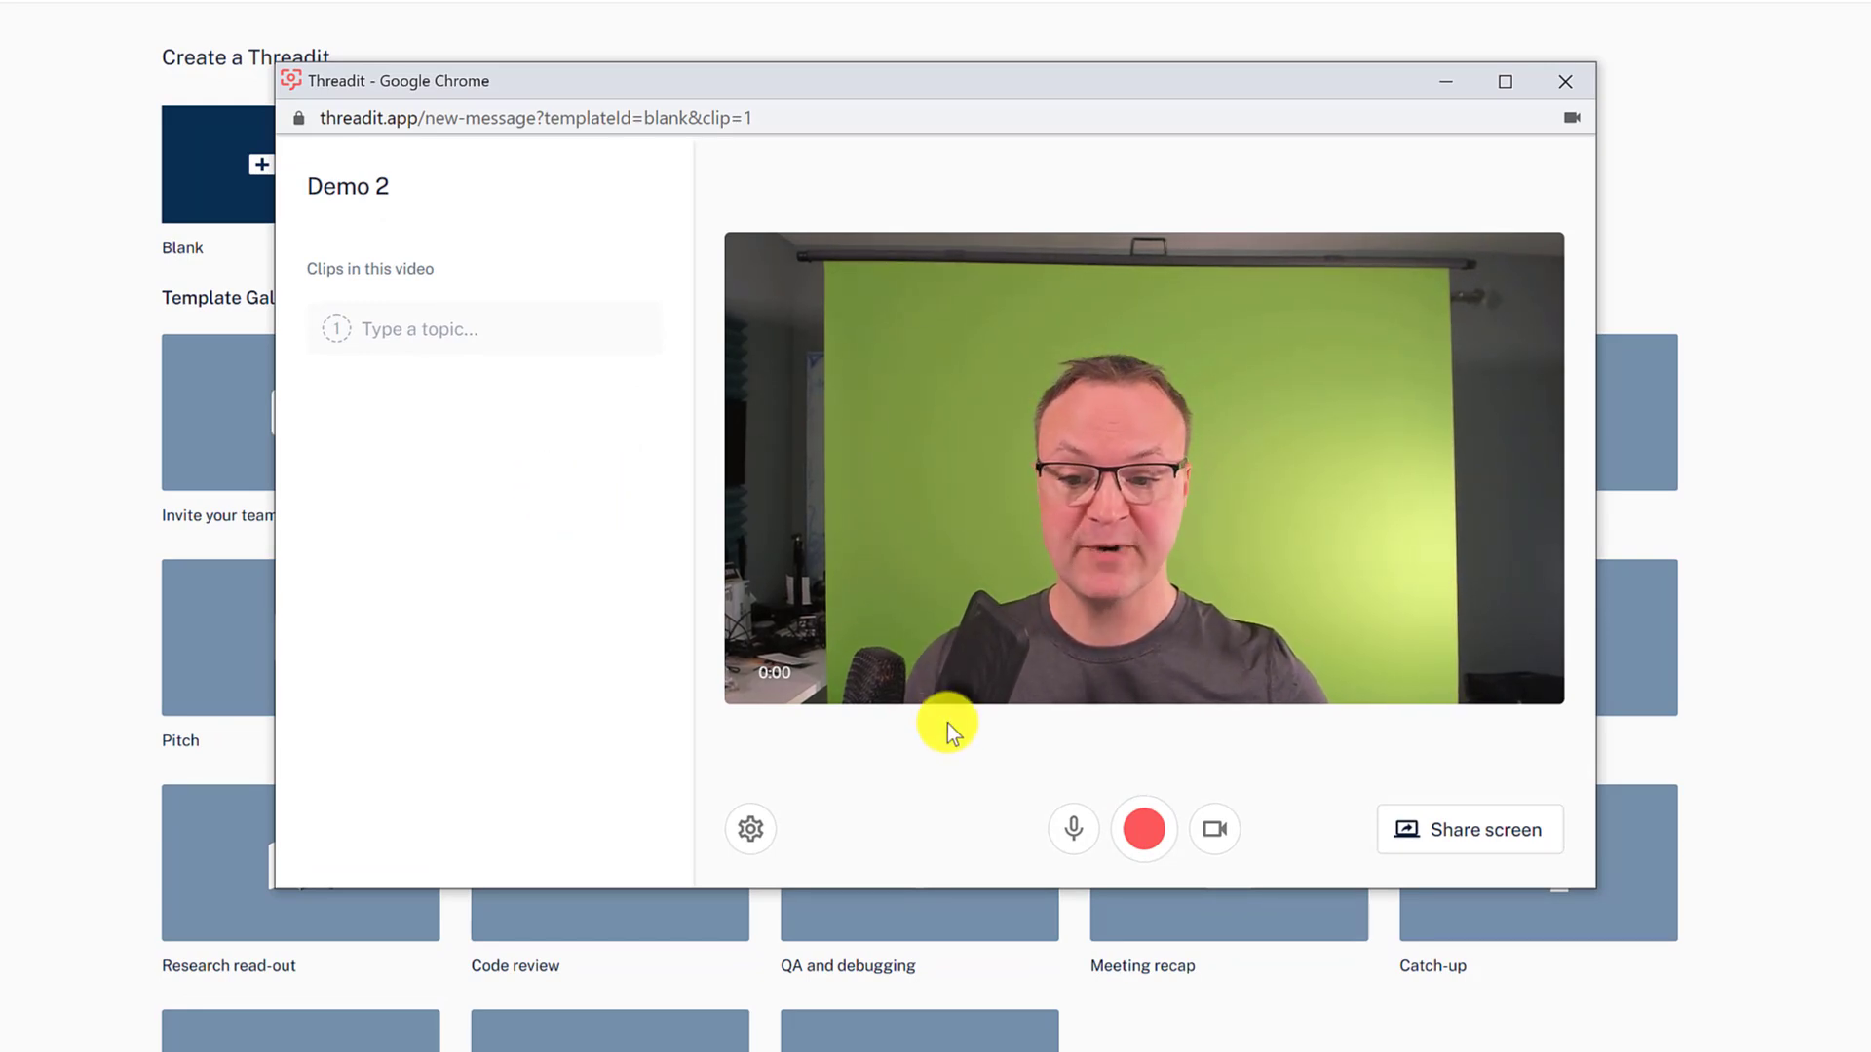
- Check the mic and camera, then record an 8-second first clip
click(752, 850)
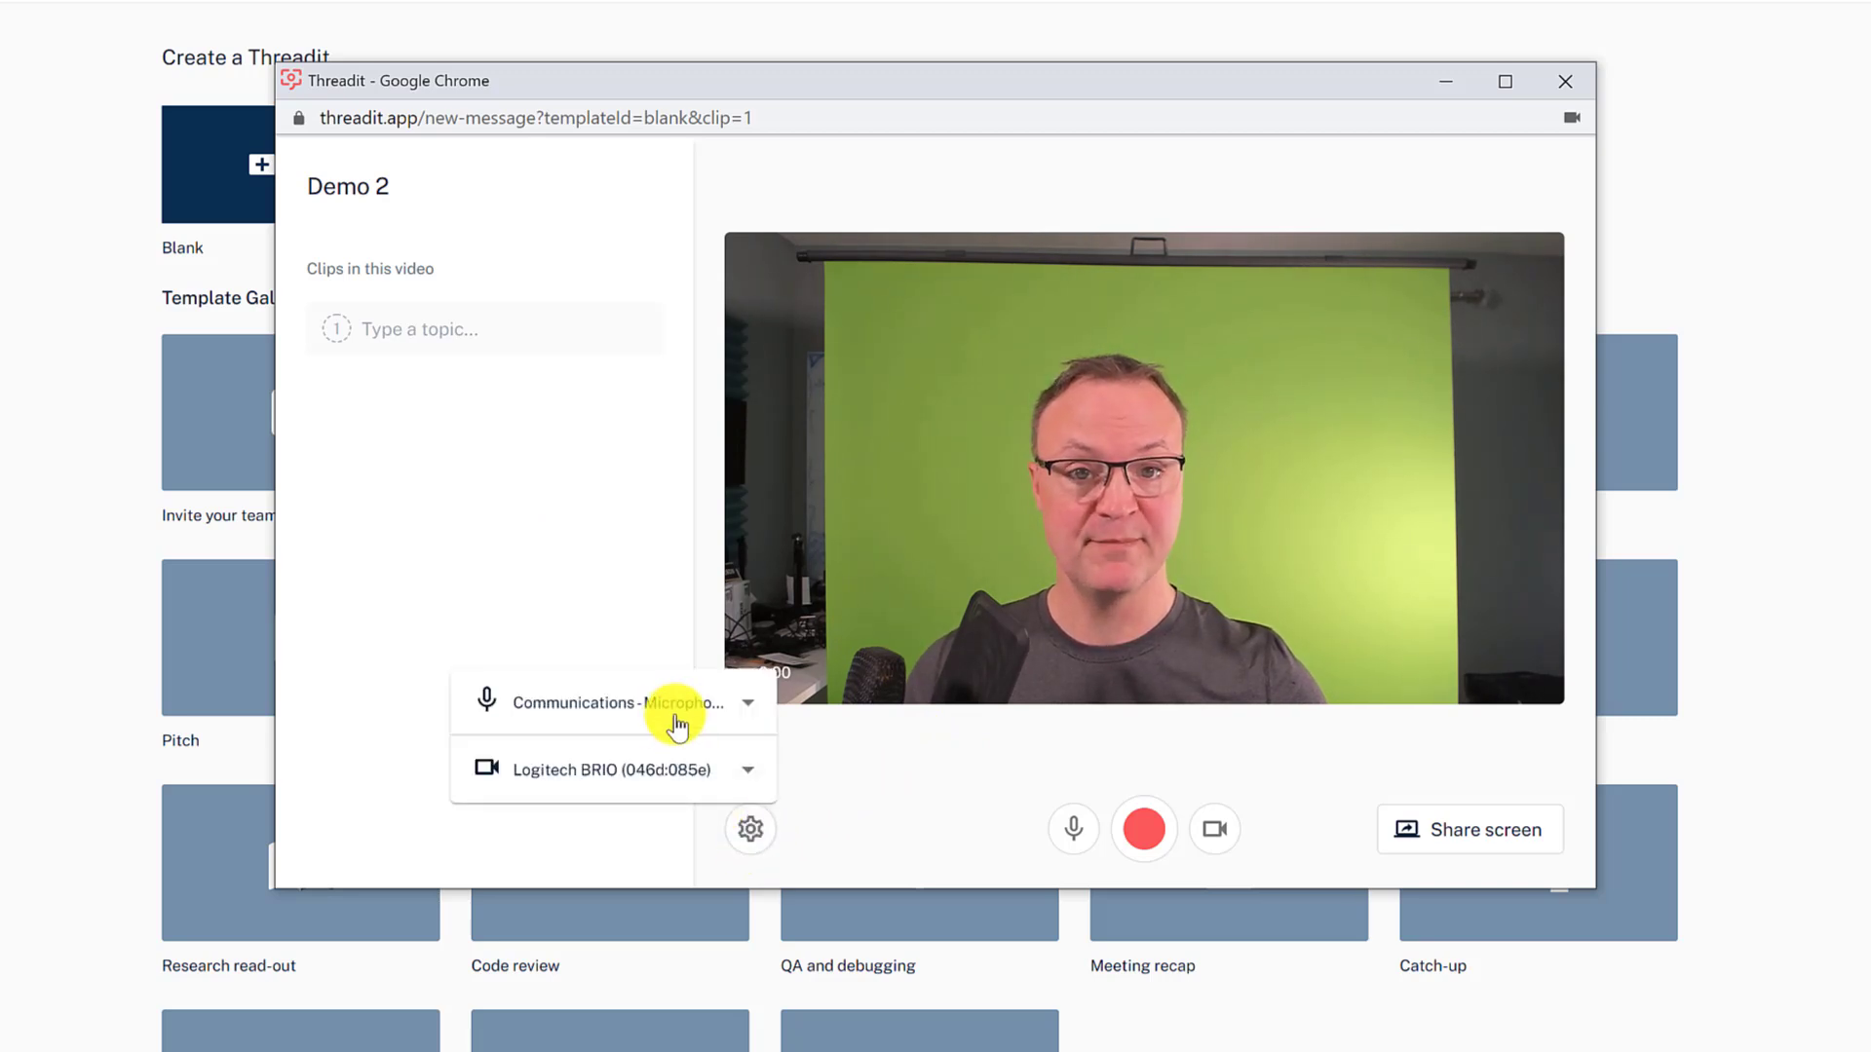
click(873, 804)
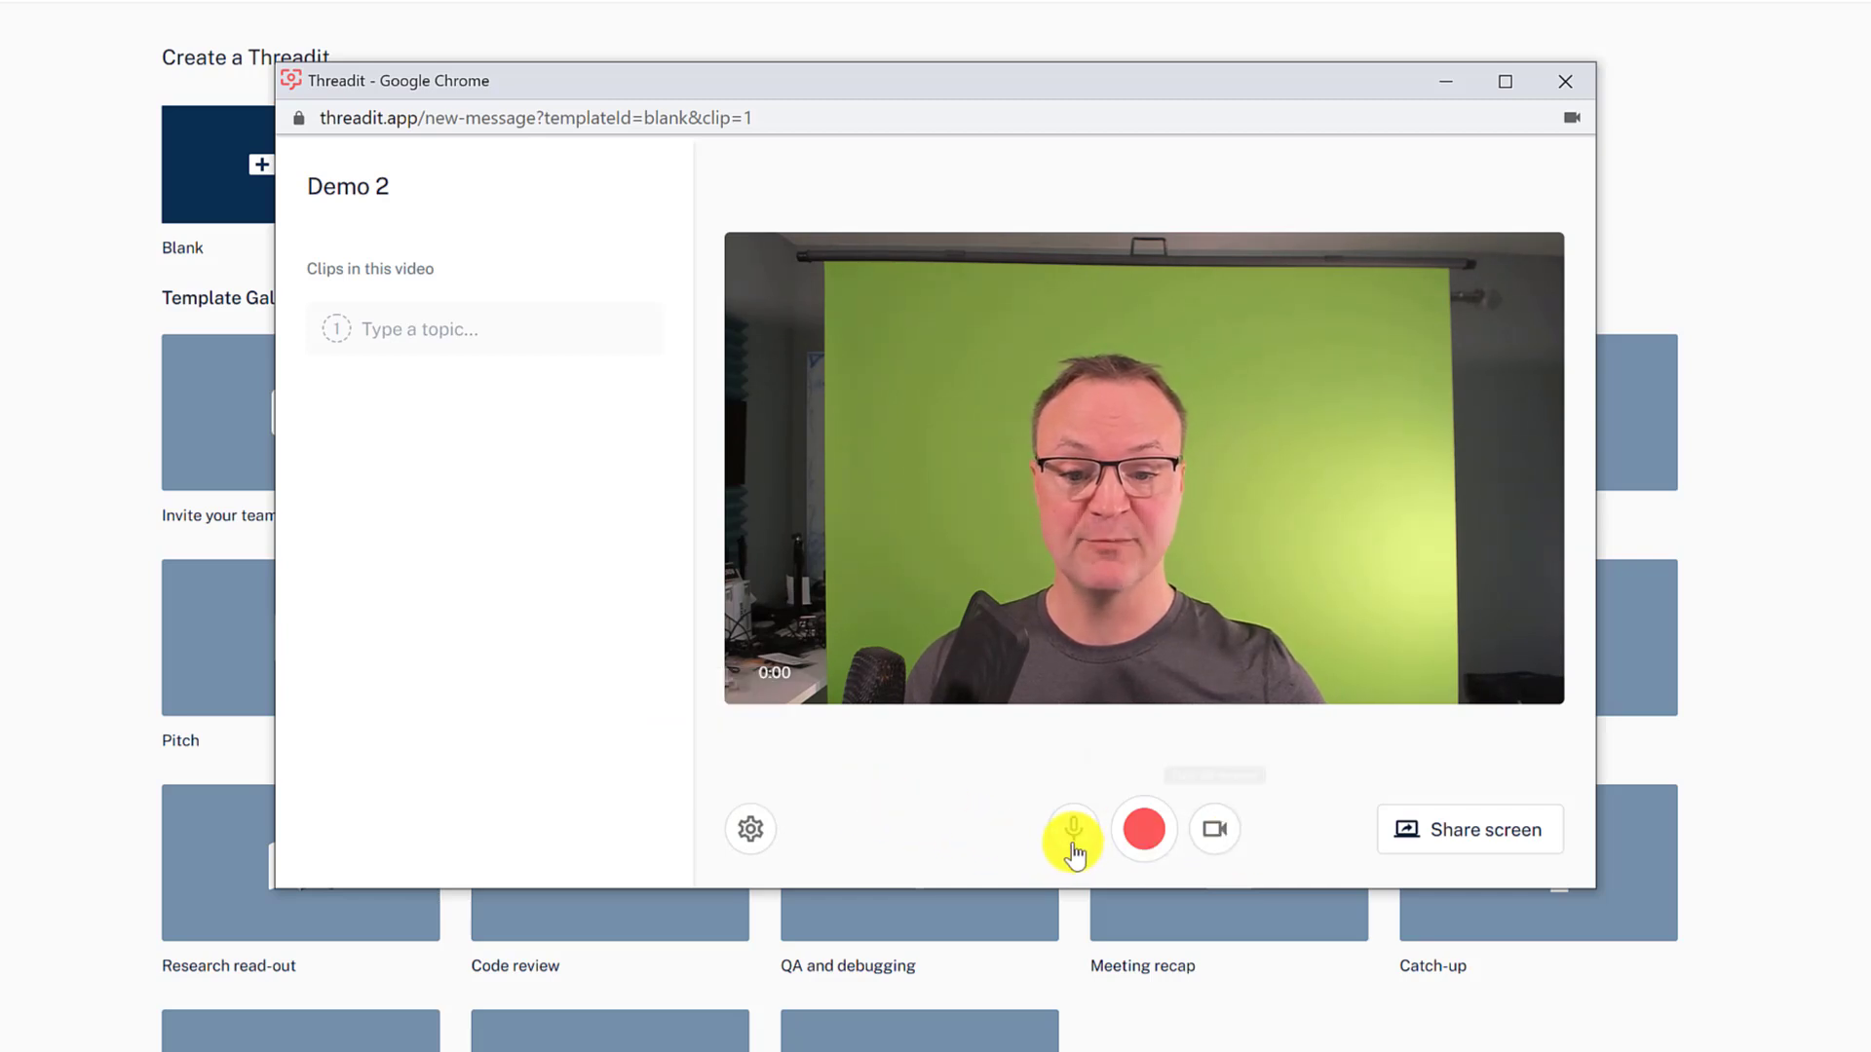
click(1146, 844)
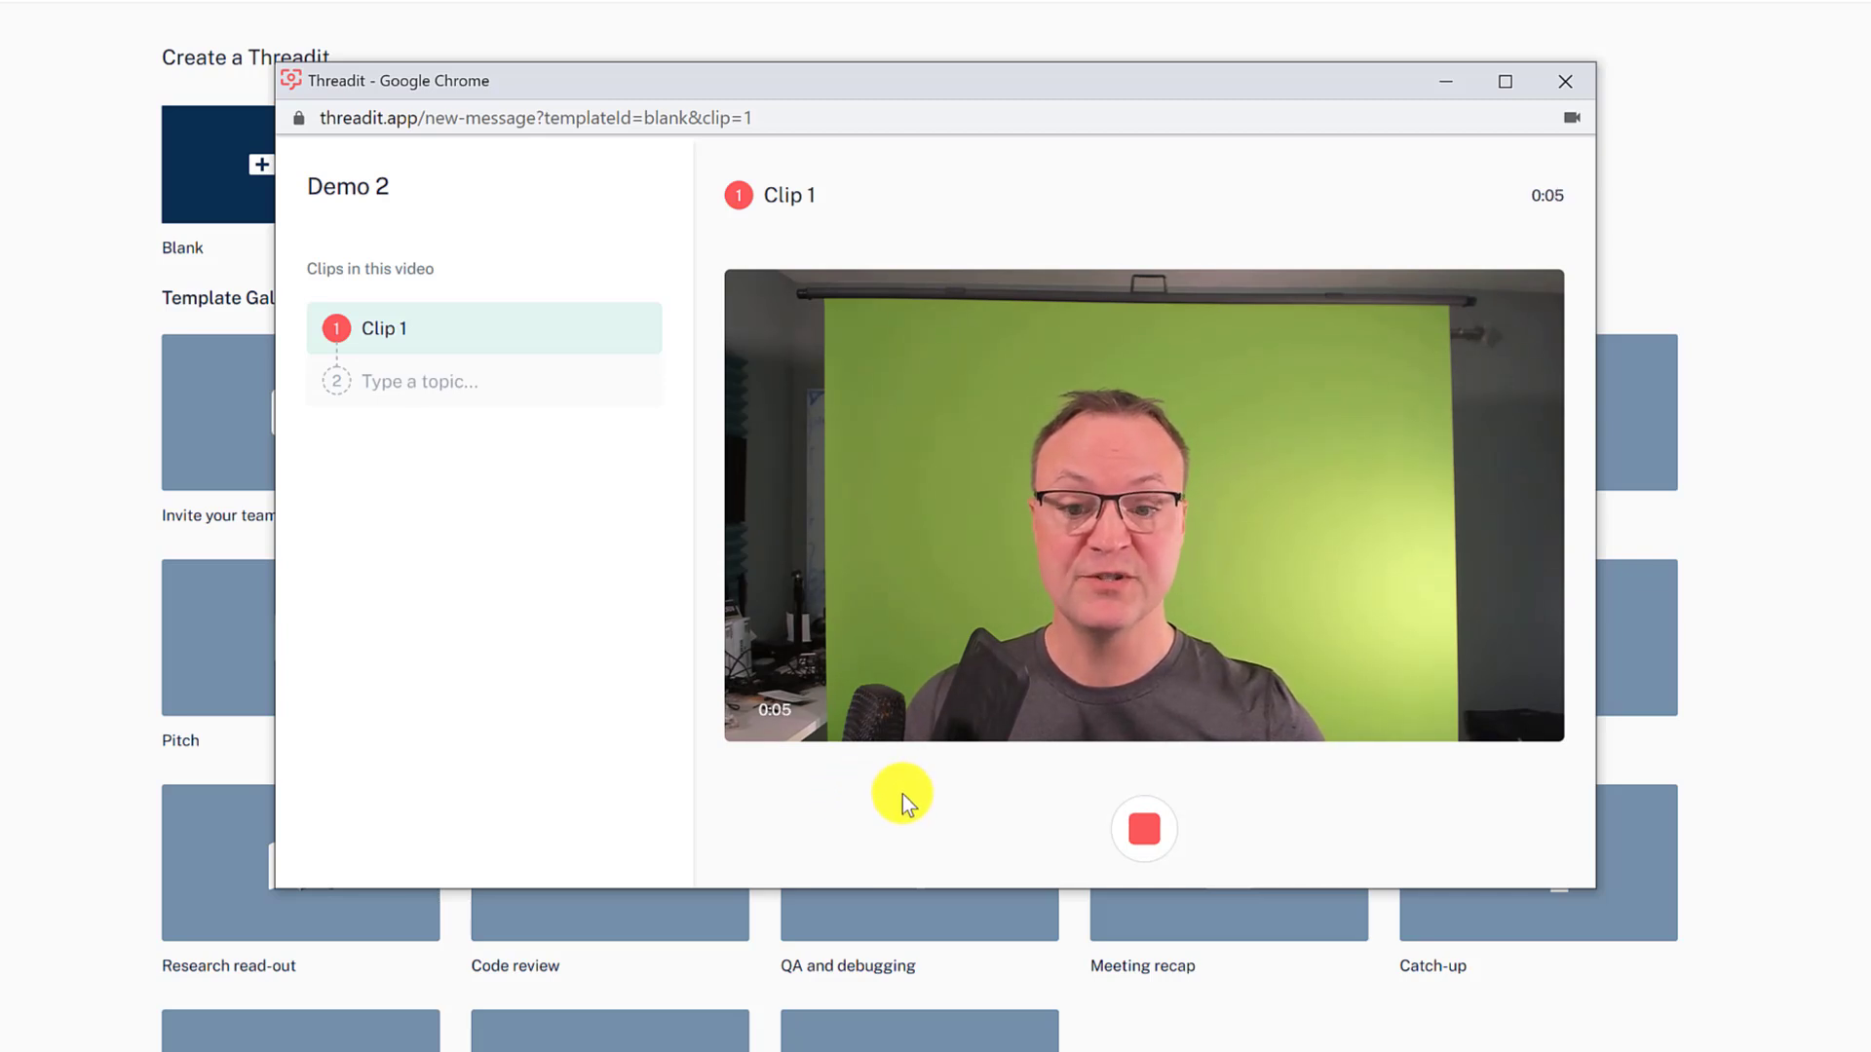
click(1145, 833)
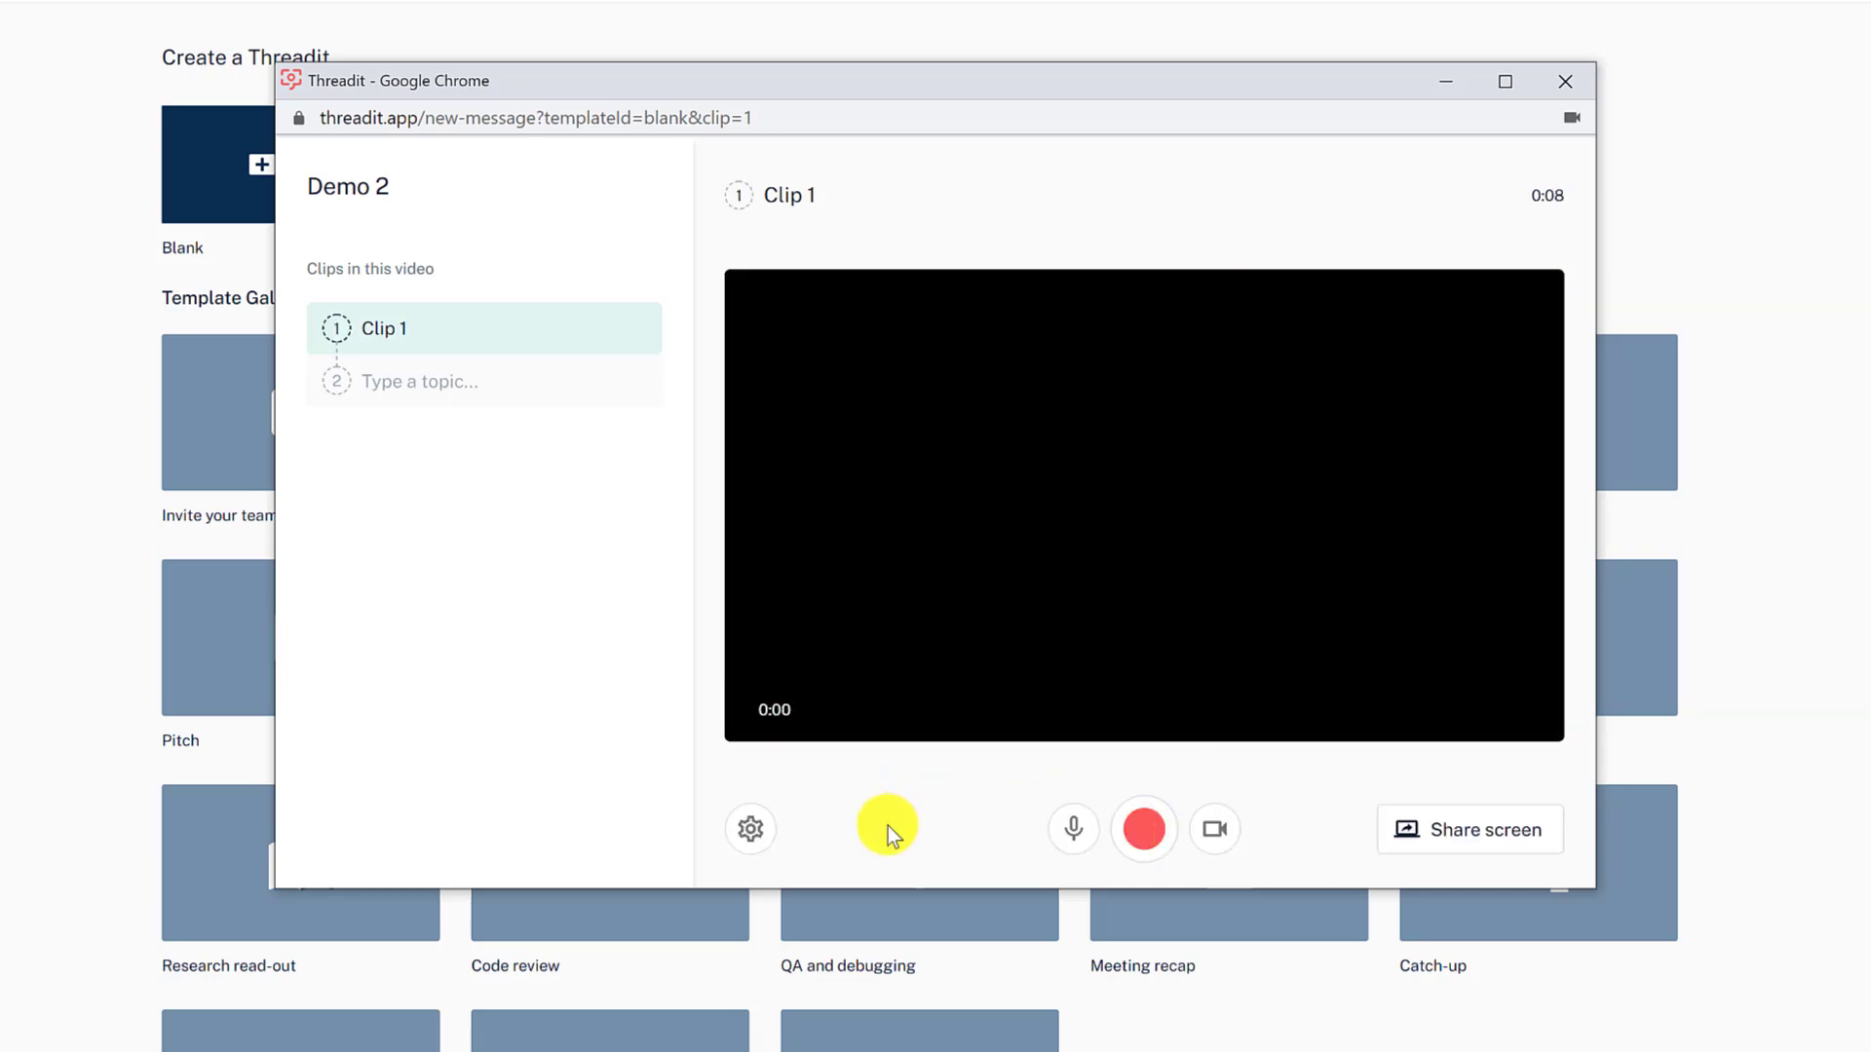
click(411, 335)
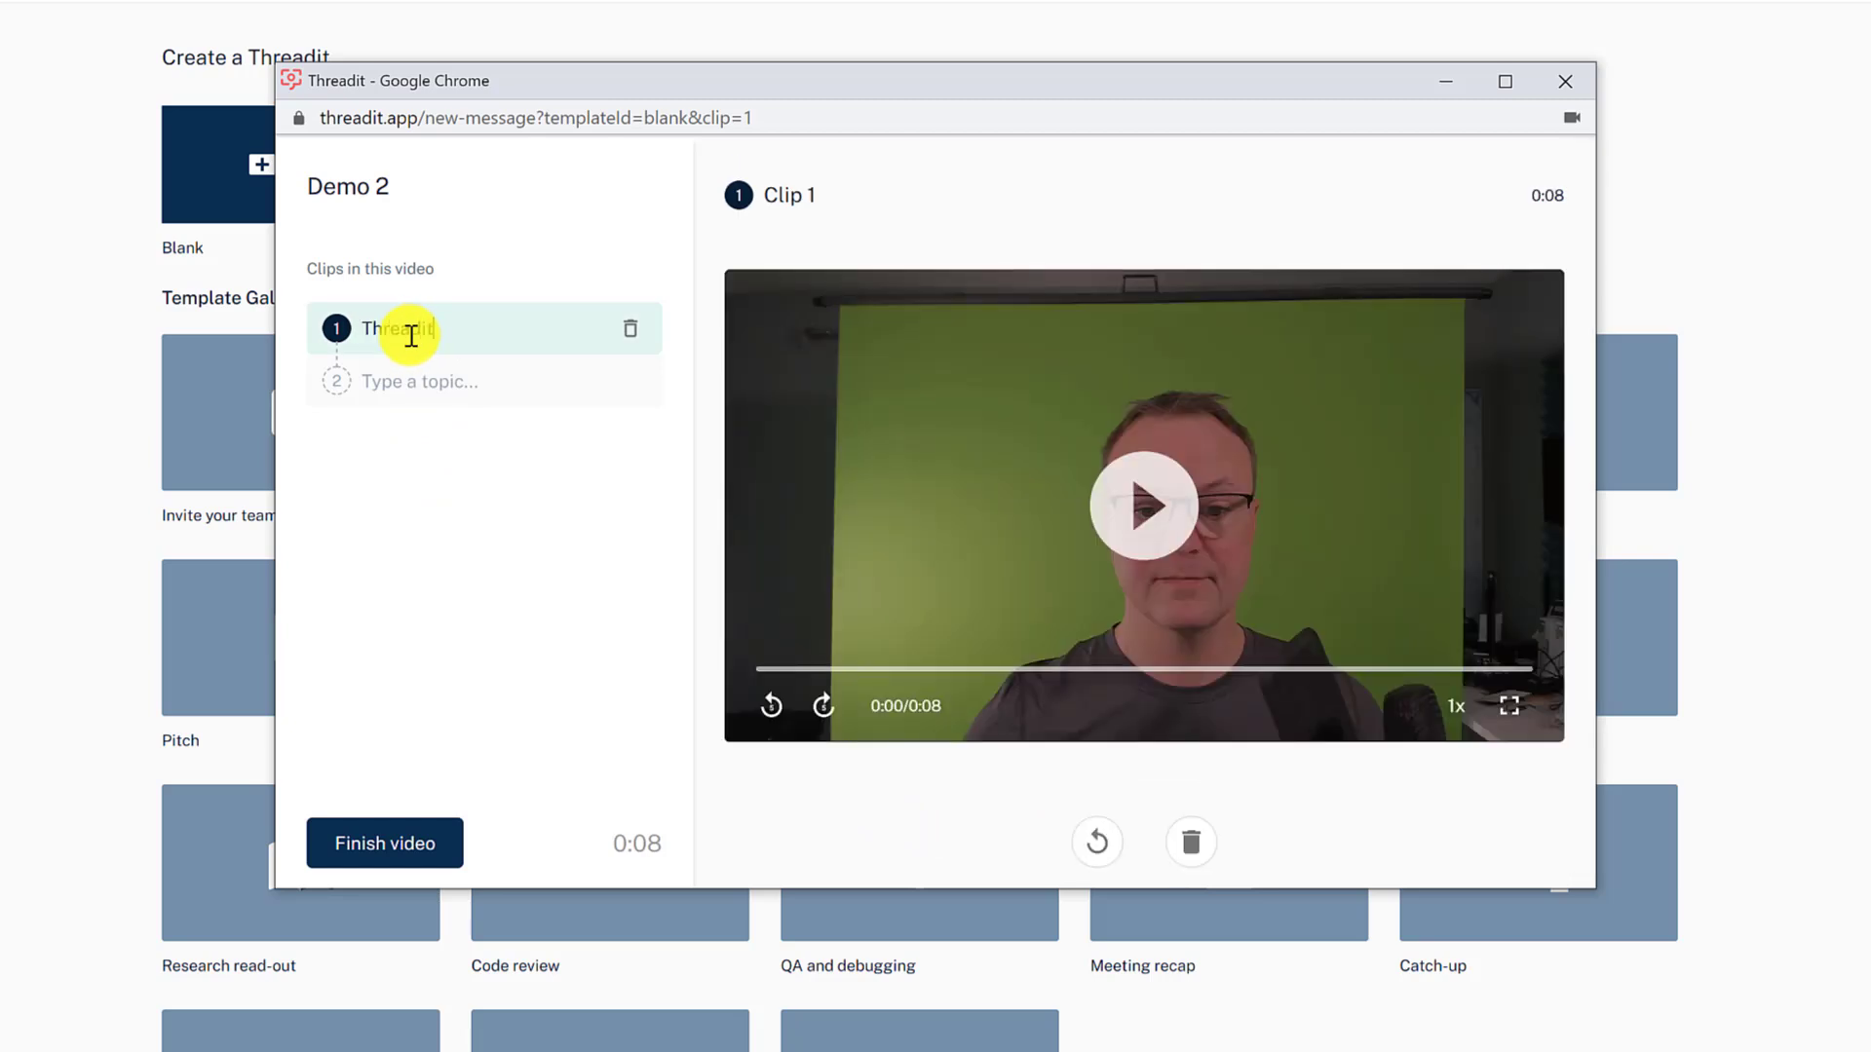
- Title the first clip 'Threadit' and correct the second topic from 'Extention' to 'Extension'
click(488, 509)
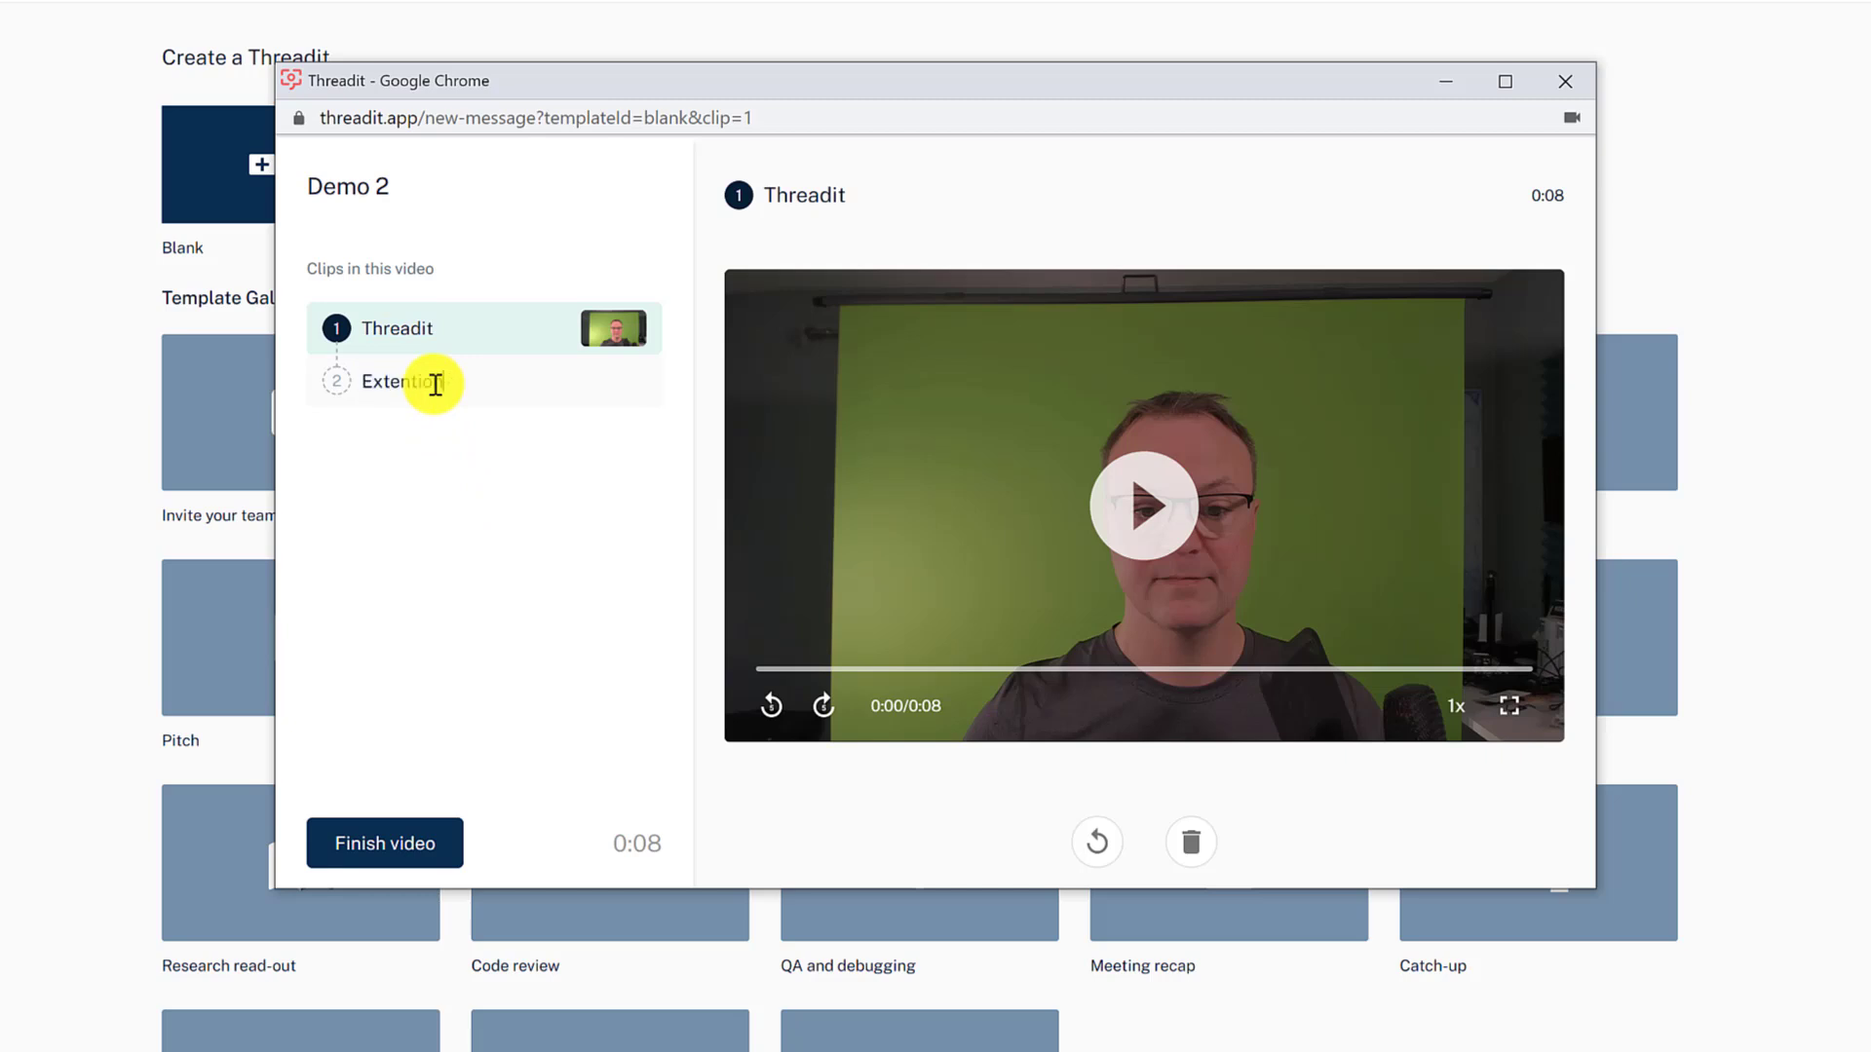
click(510, 528)
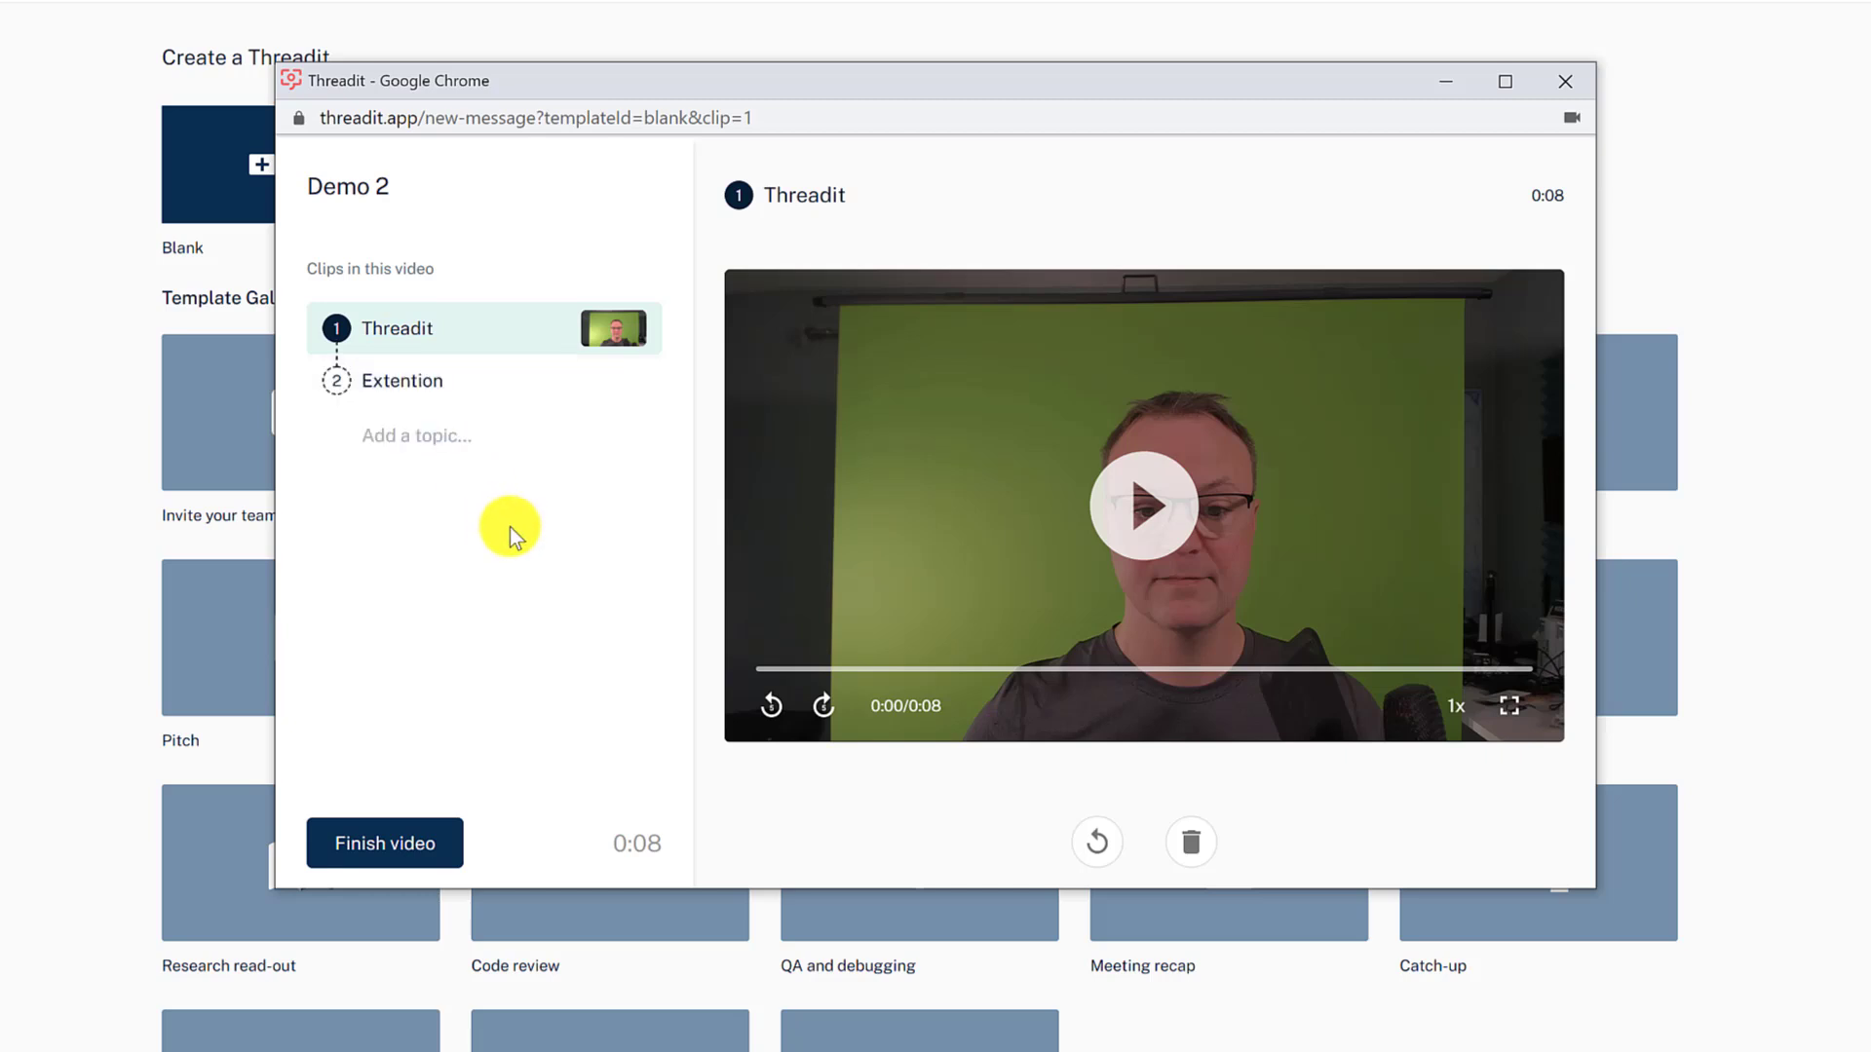
click(466, 390)
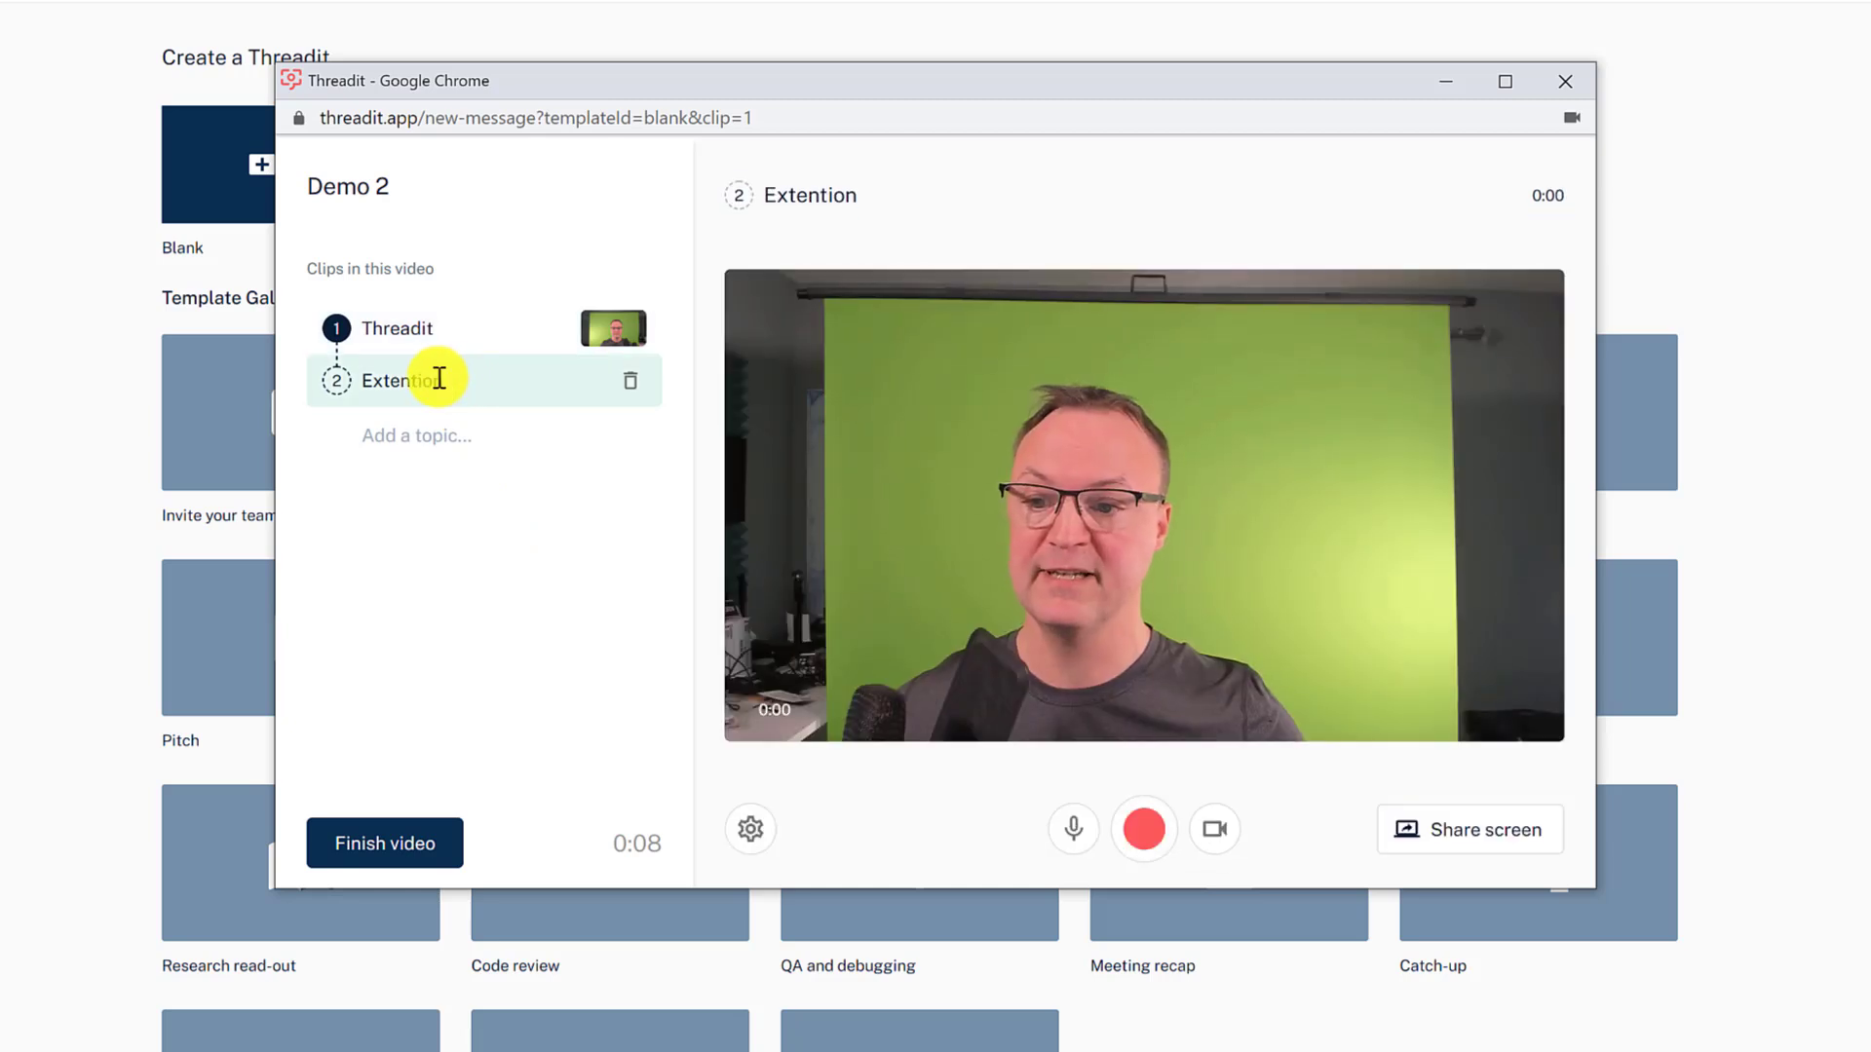
click(461, 383)
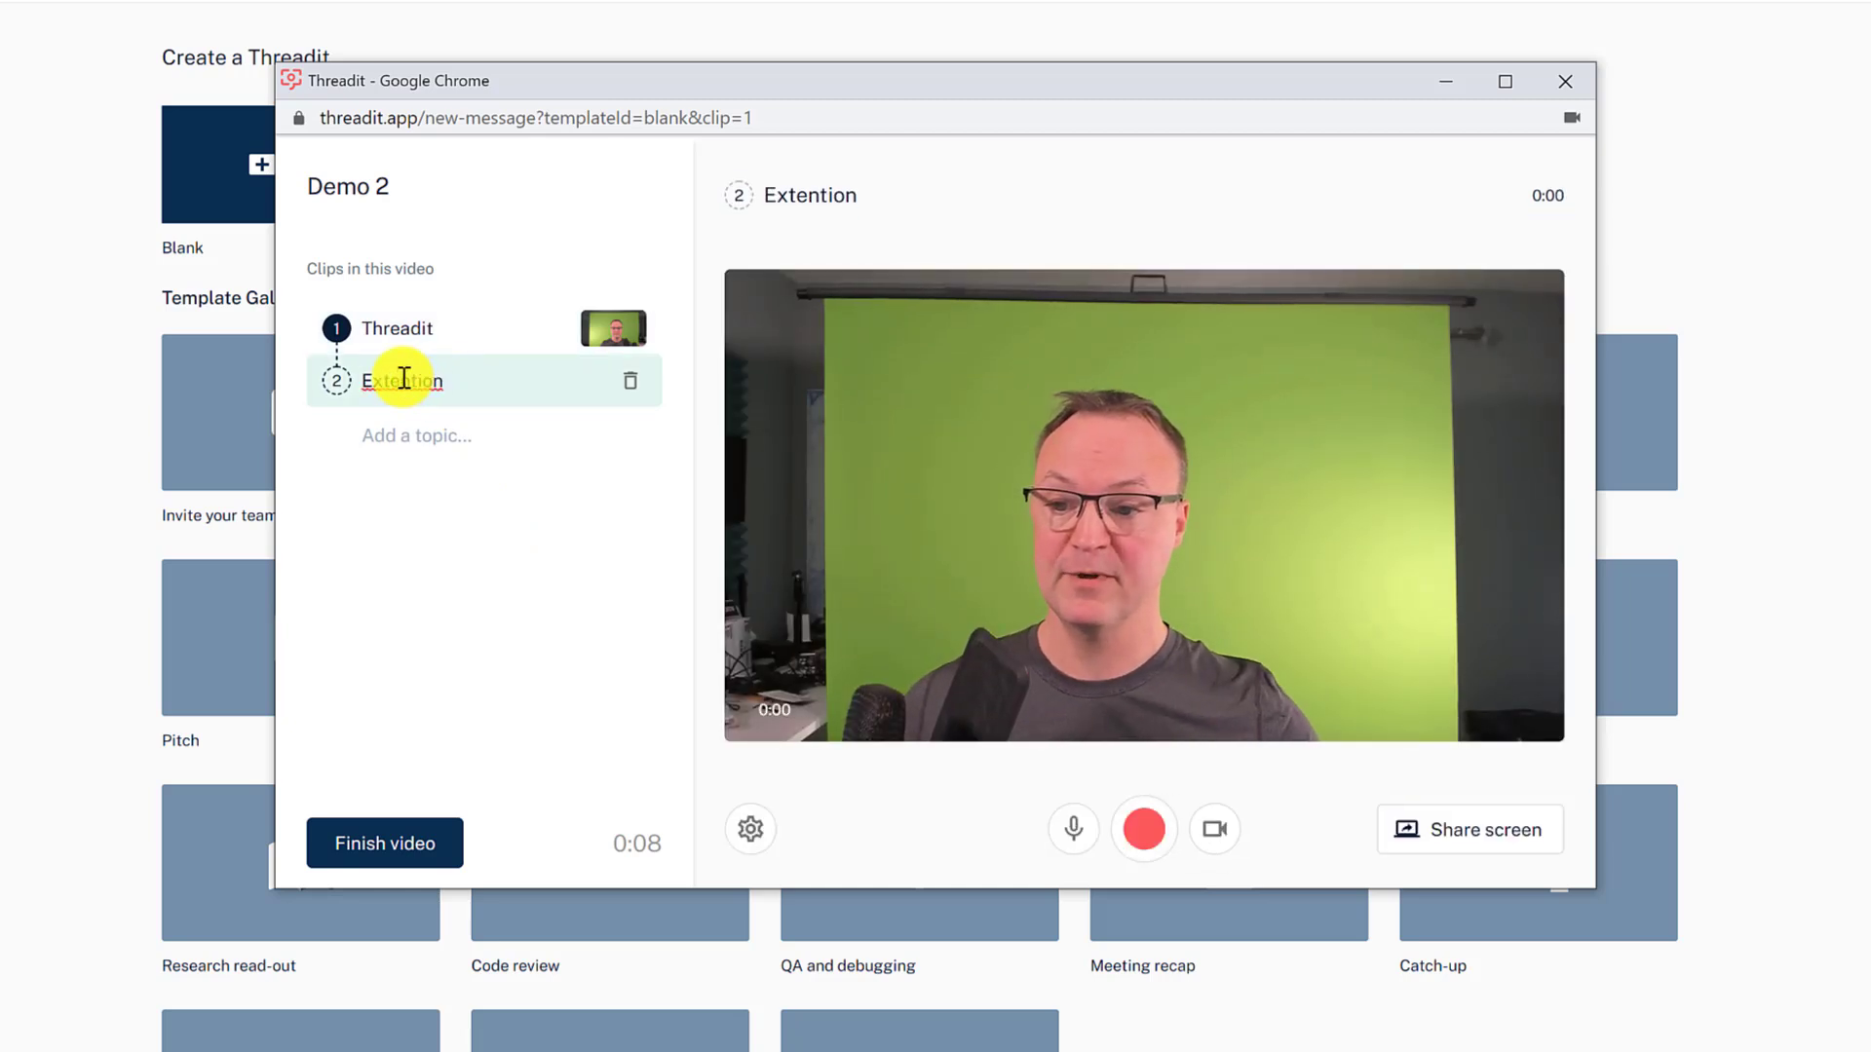
right_click(405, 379)
click(425, 401)
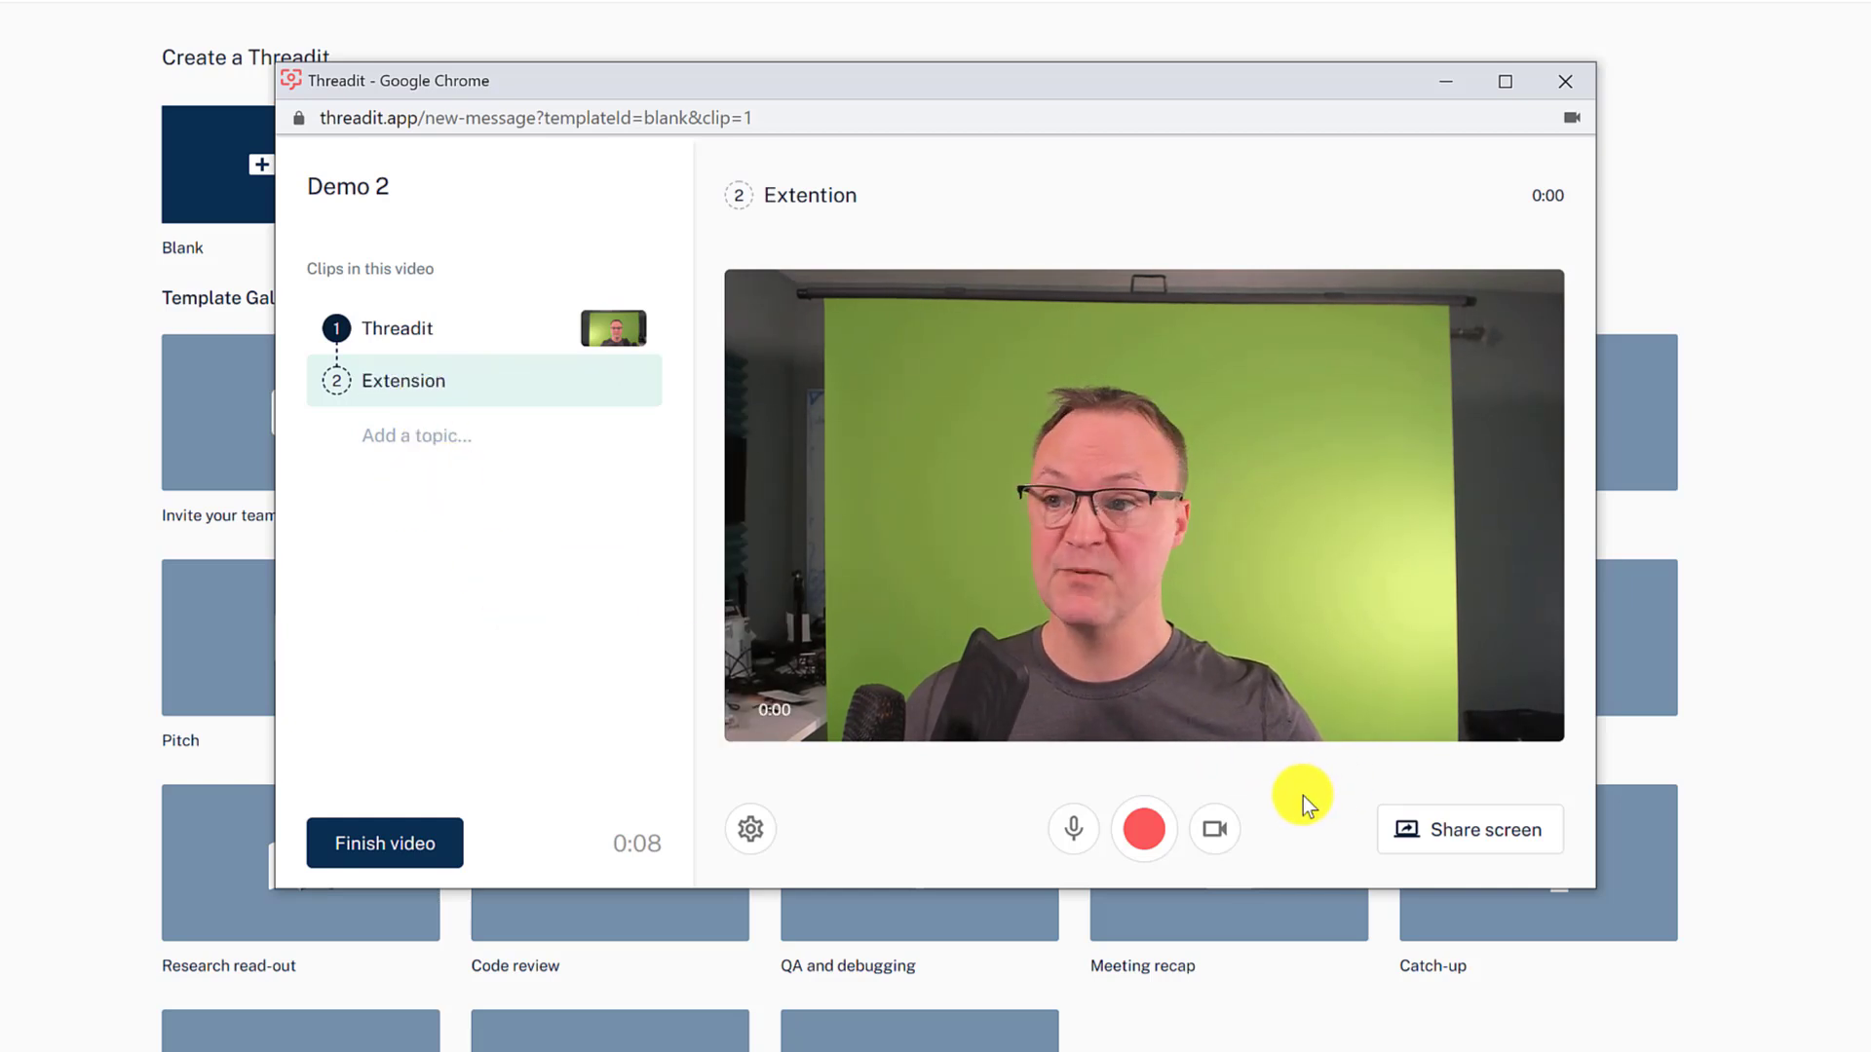
- Record the Extension clip while sharing the Chrome Web Store tab, reaching 0:18
click(1467, 840)
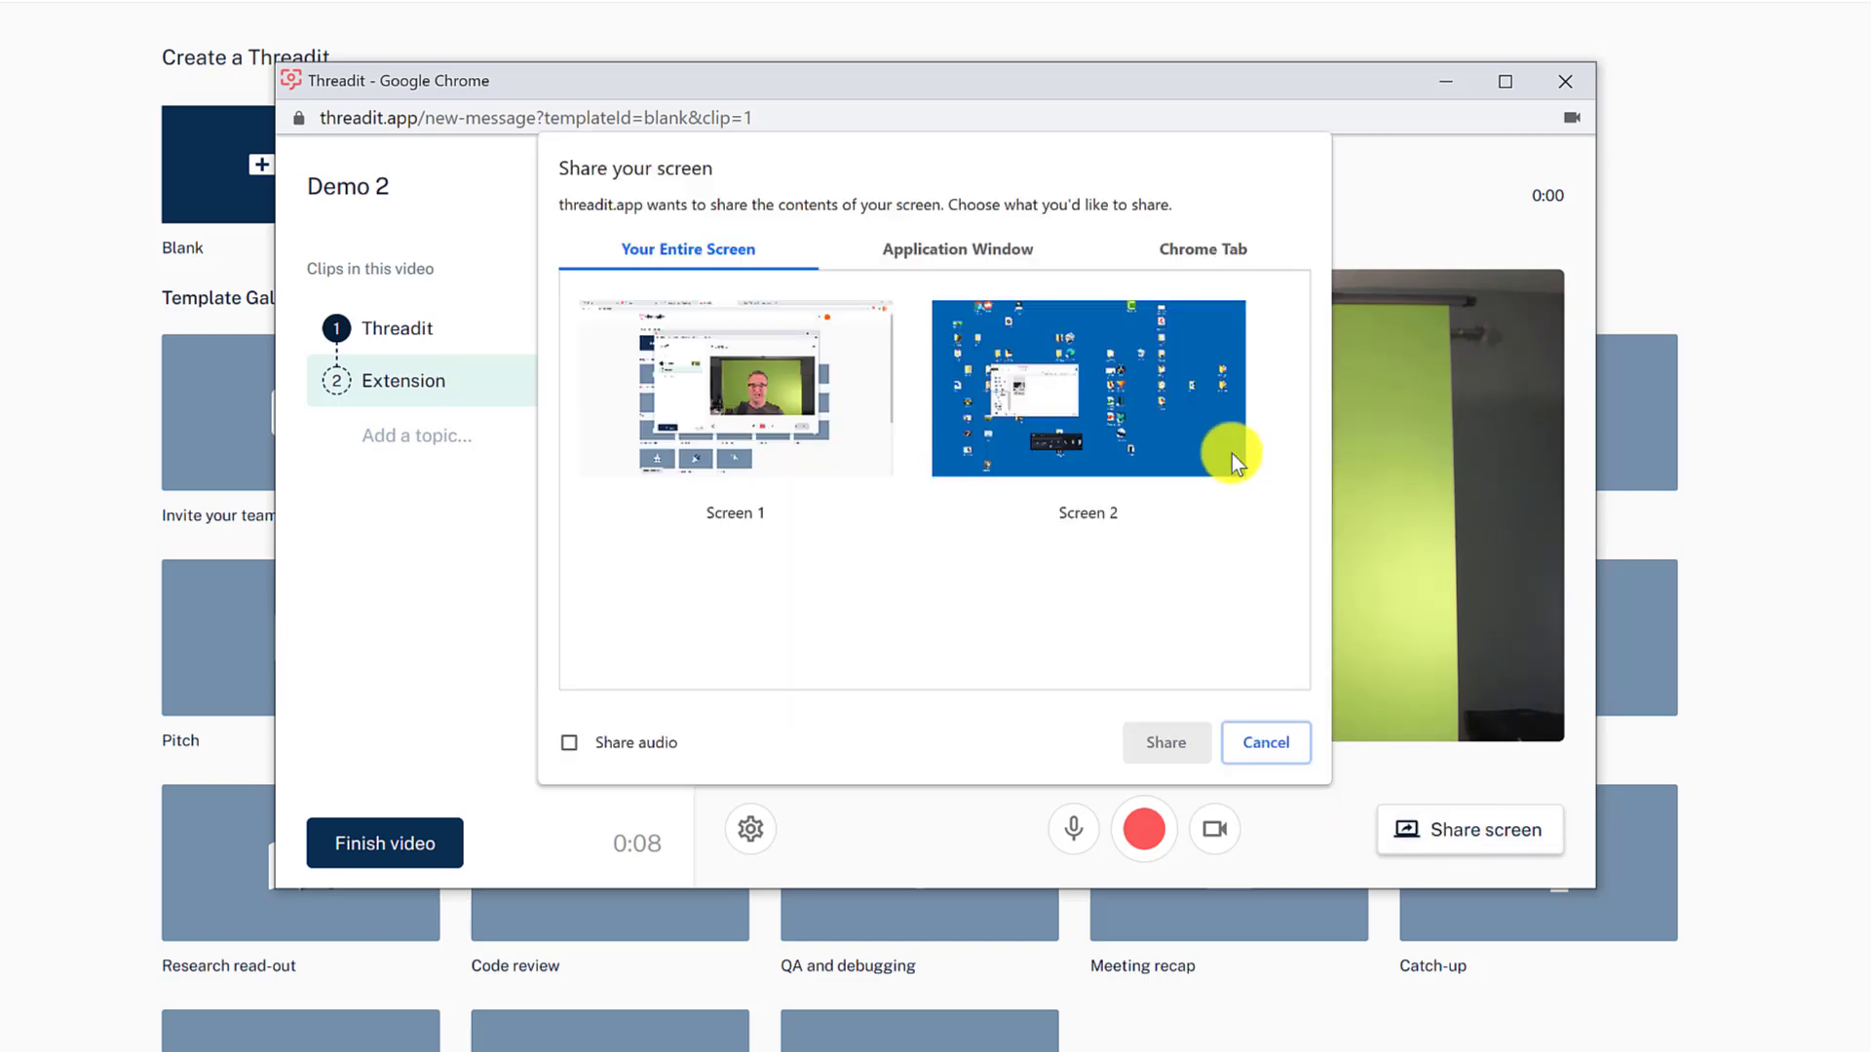
click(1197, 249)
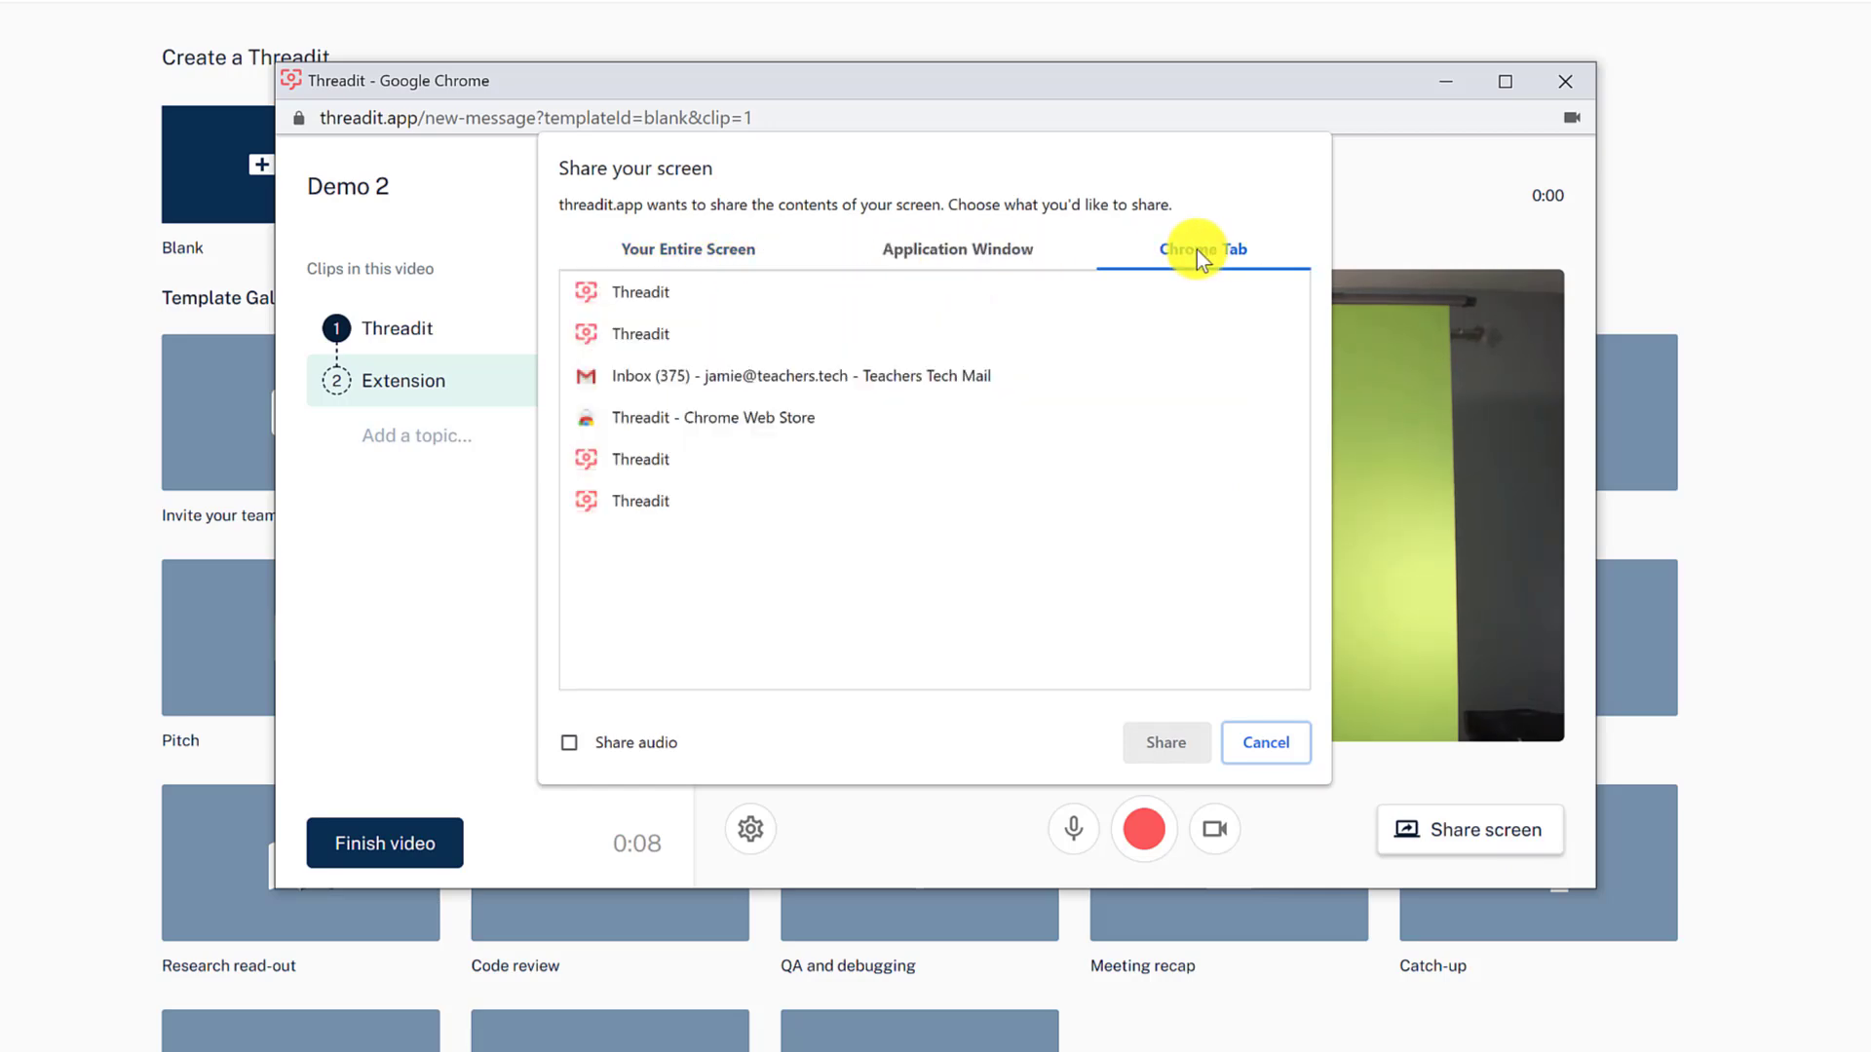
click(764, 419)
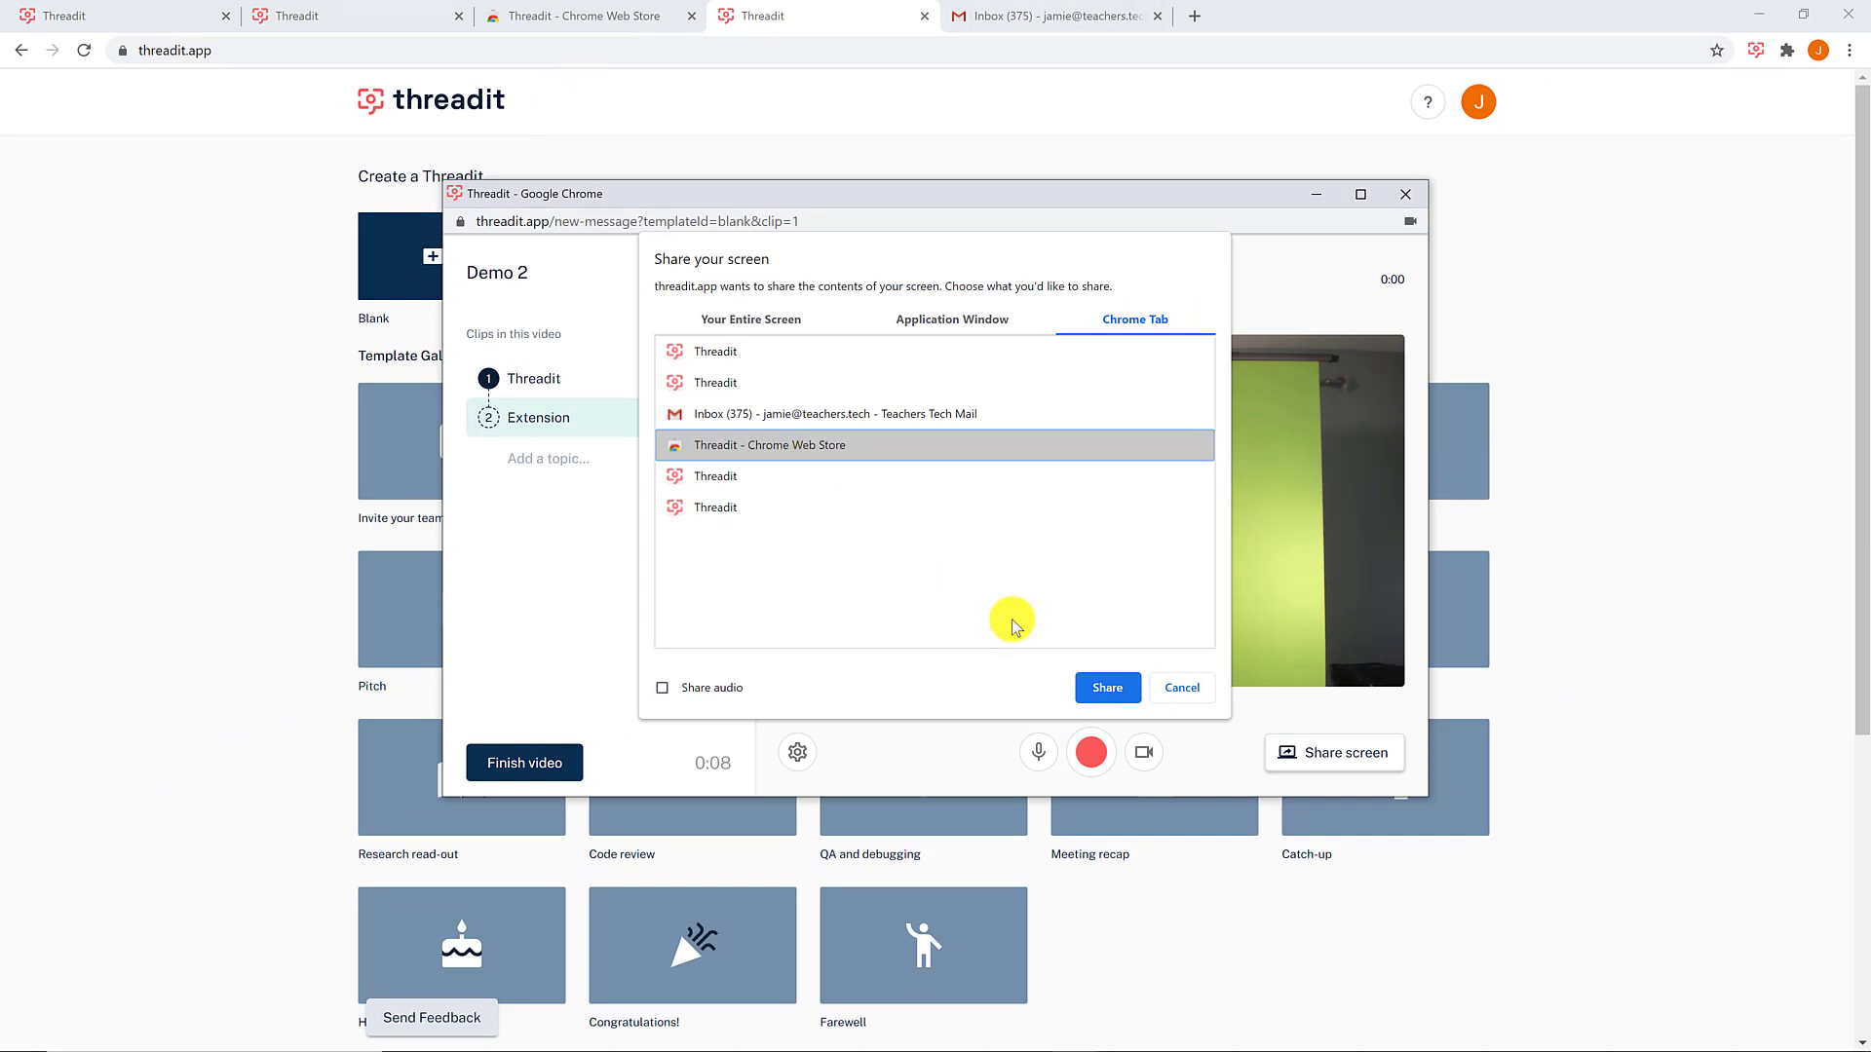
click(1096, 682)
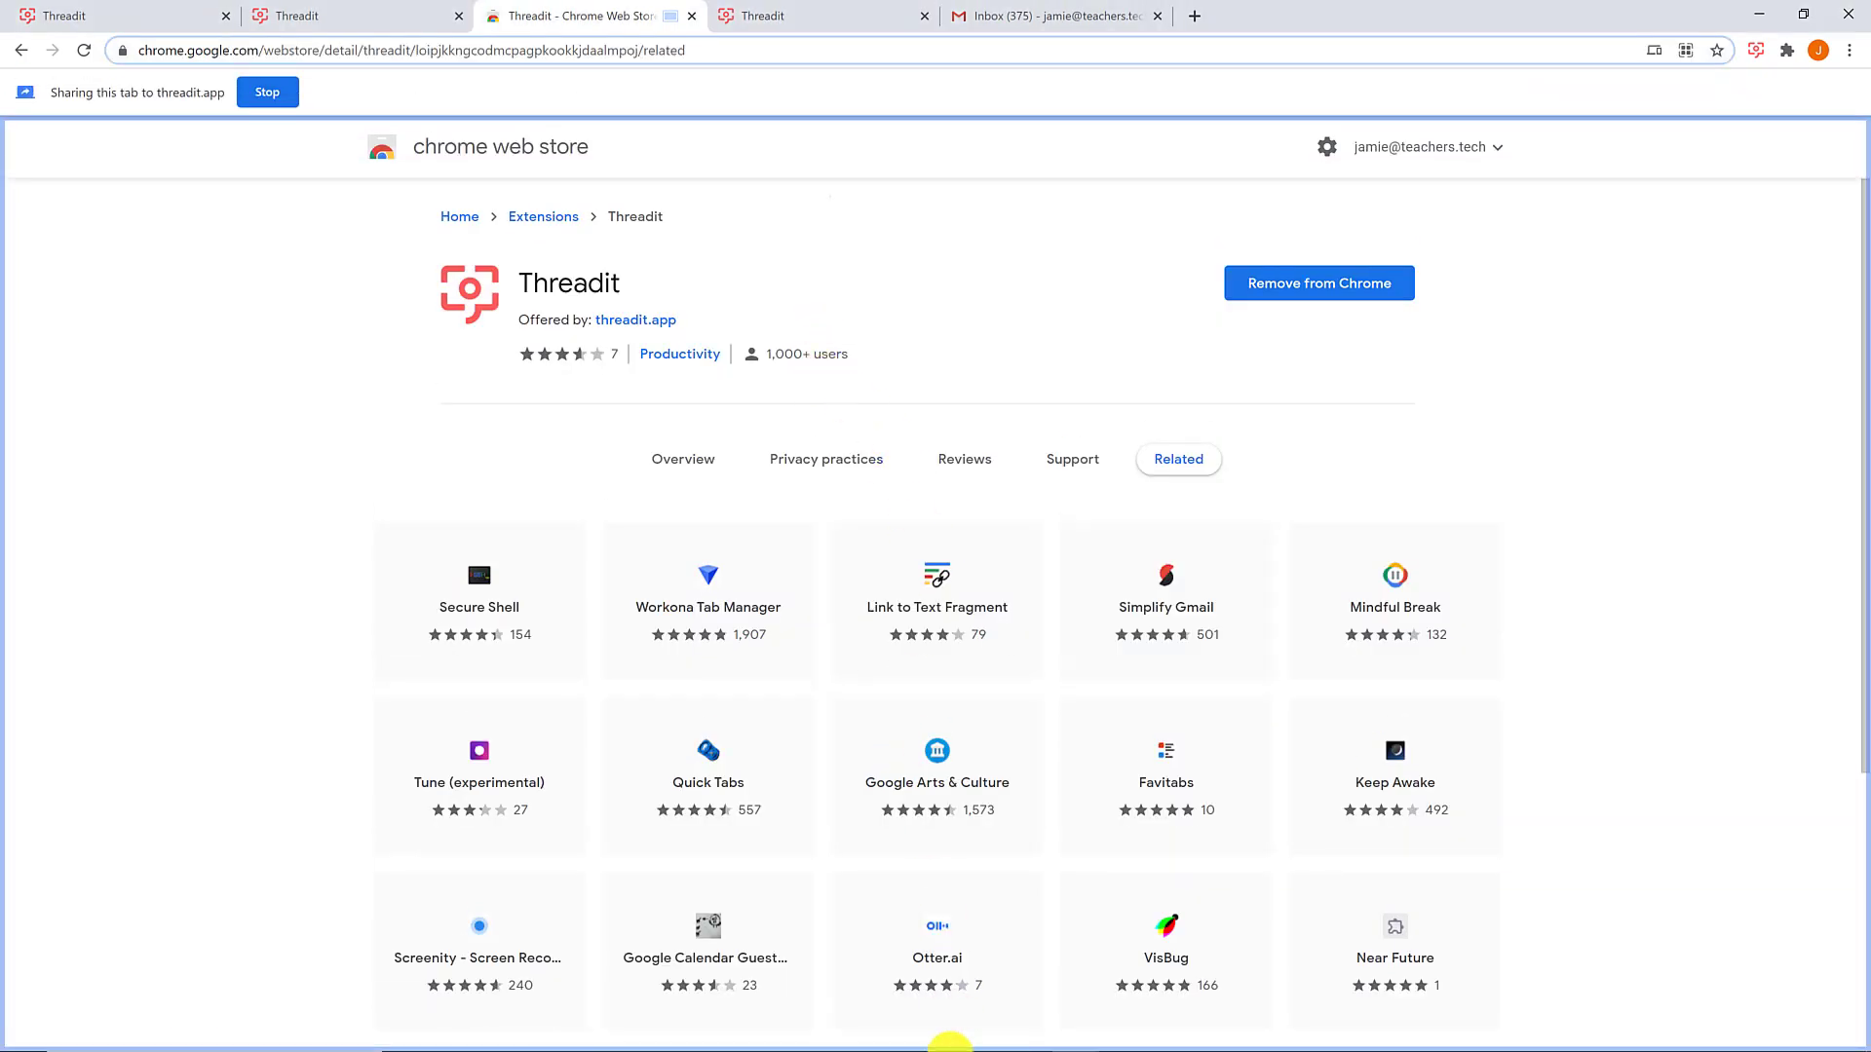
mouse_move(1072, 1041)
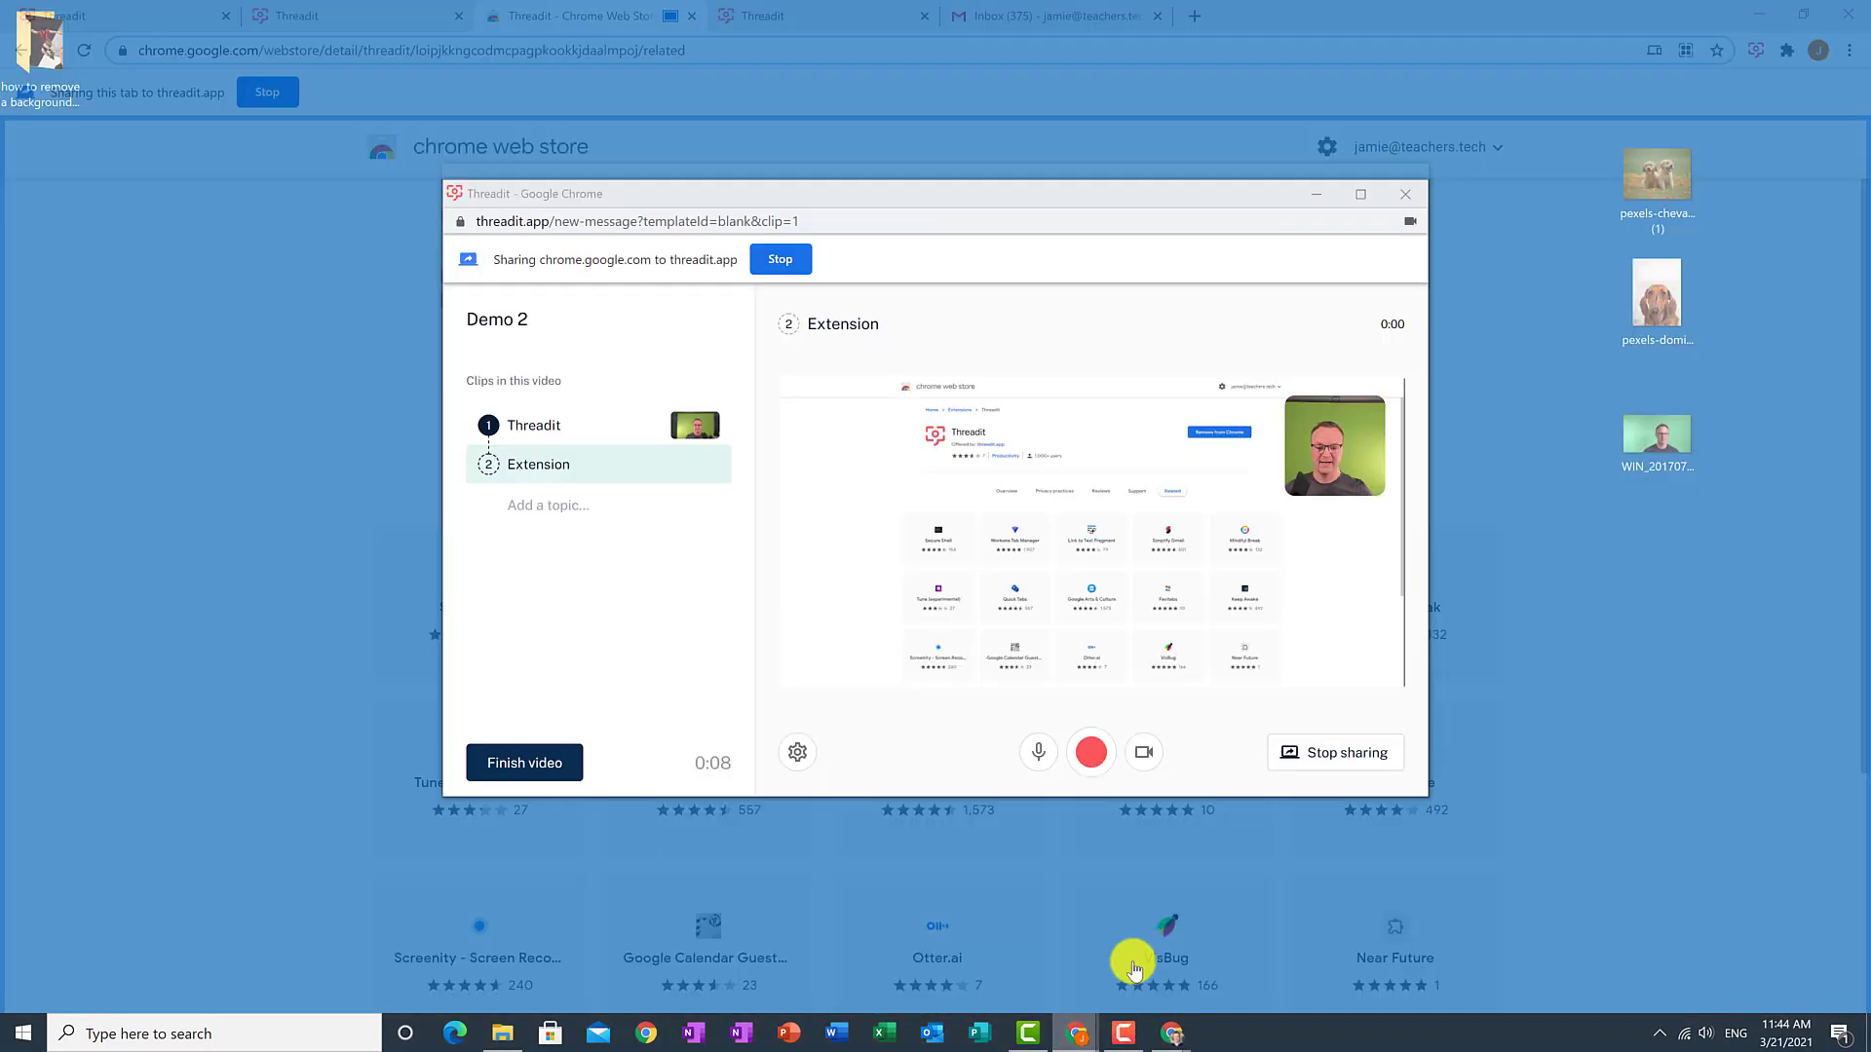
click(1127, 965)
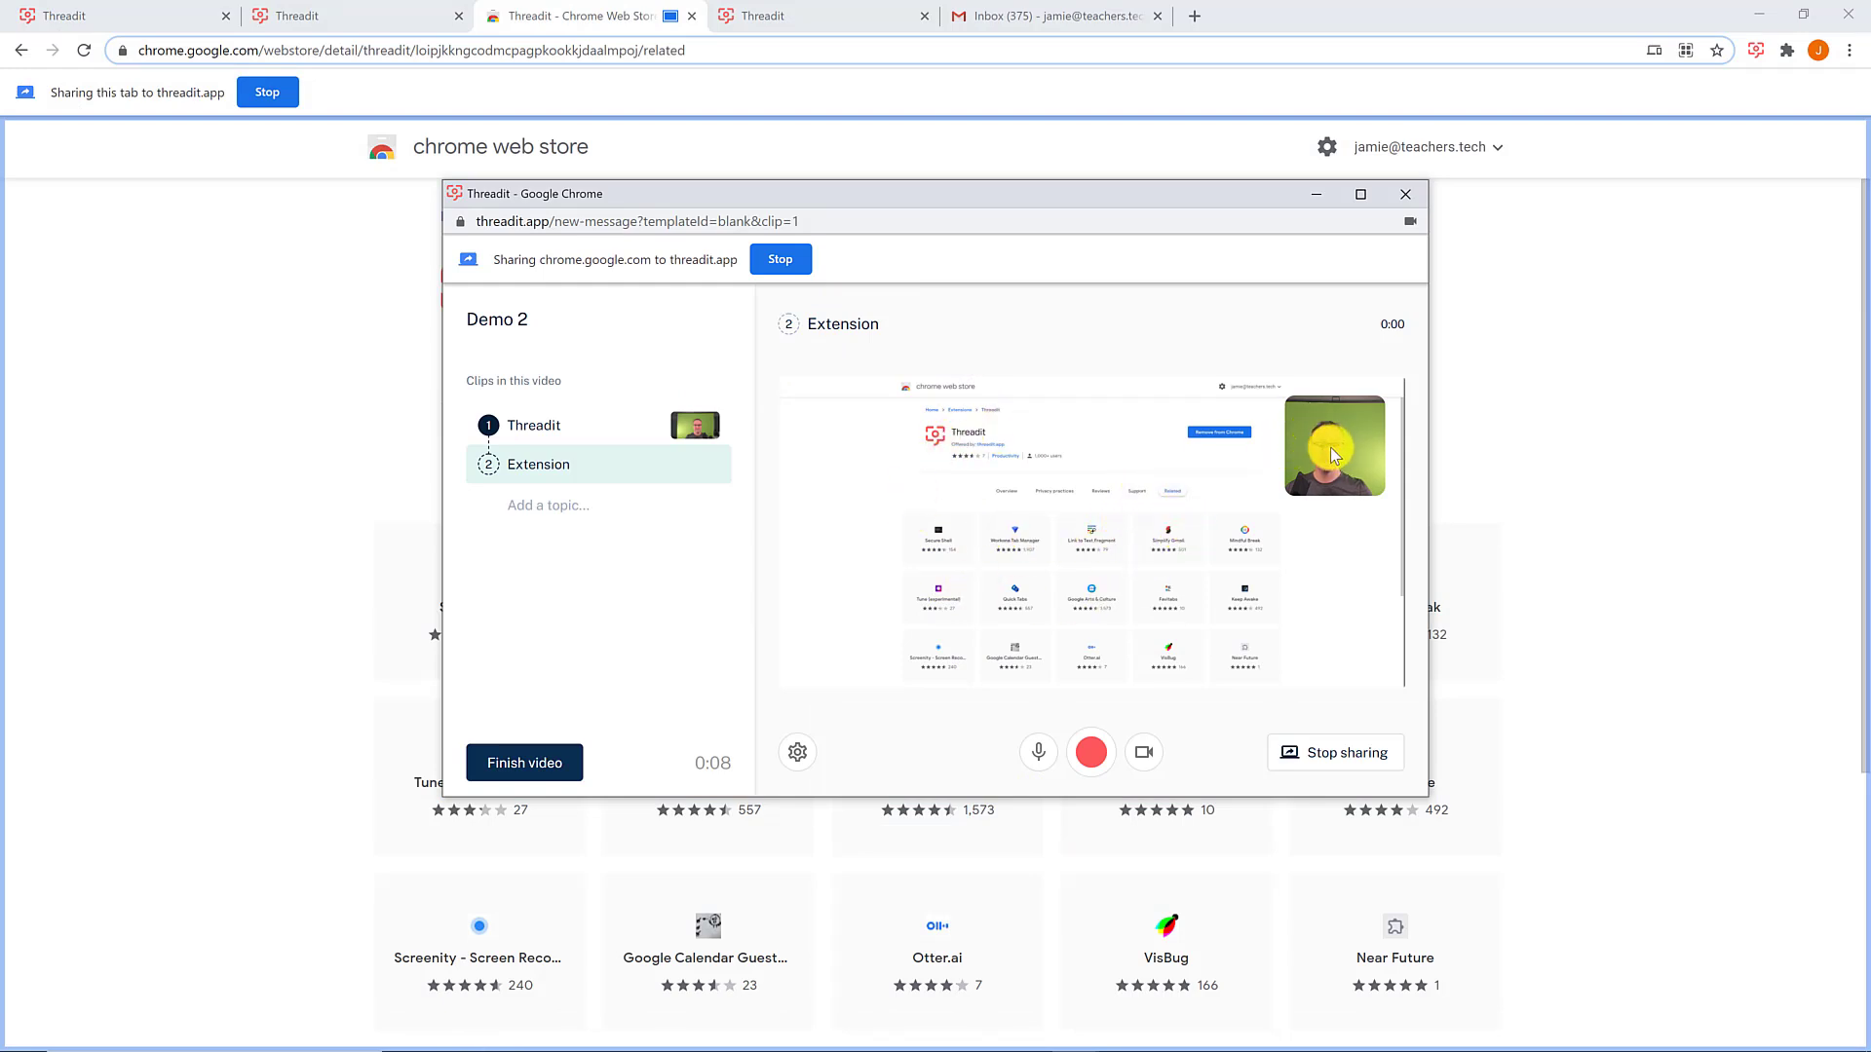
click(1089, 753)
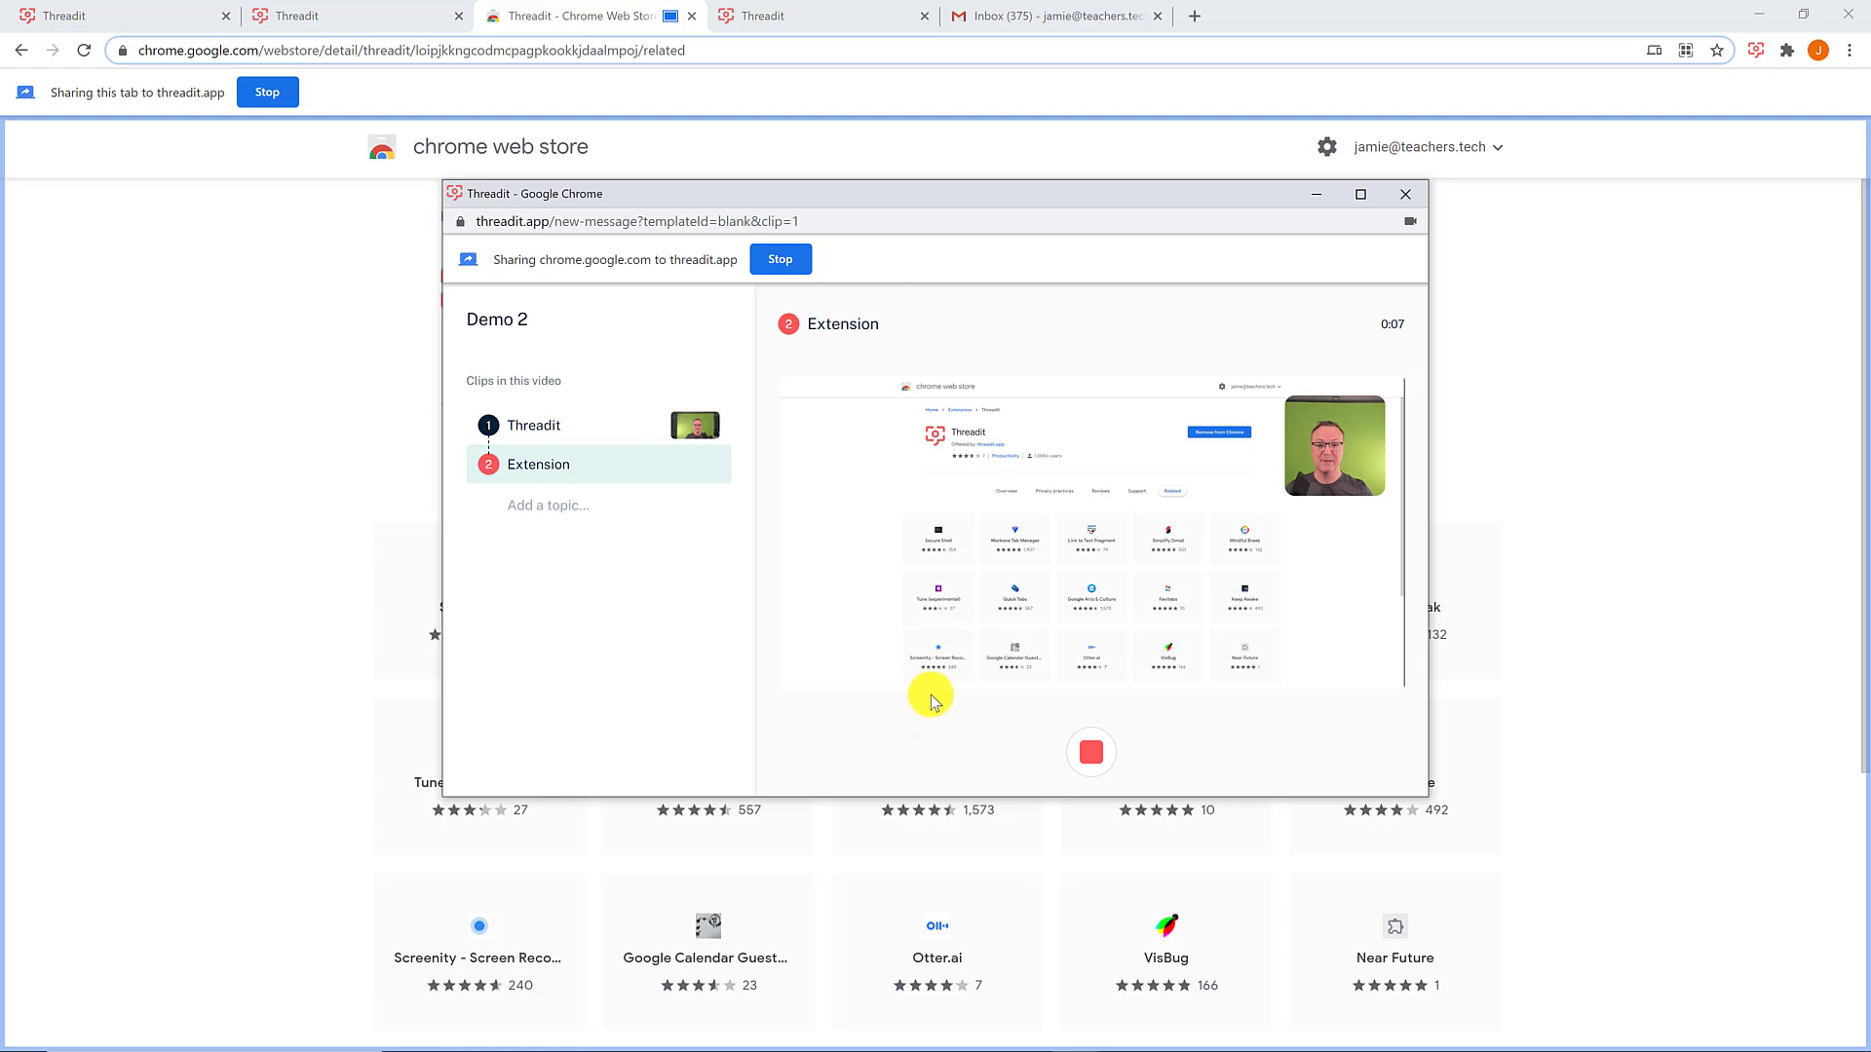
click(1090, 752)
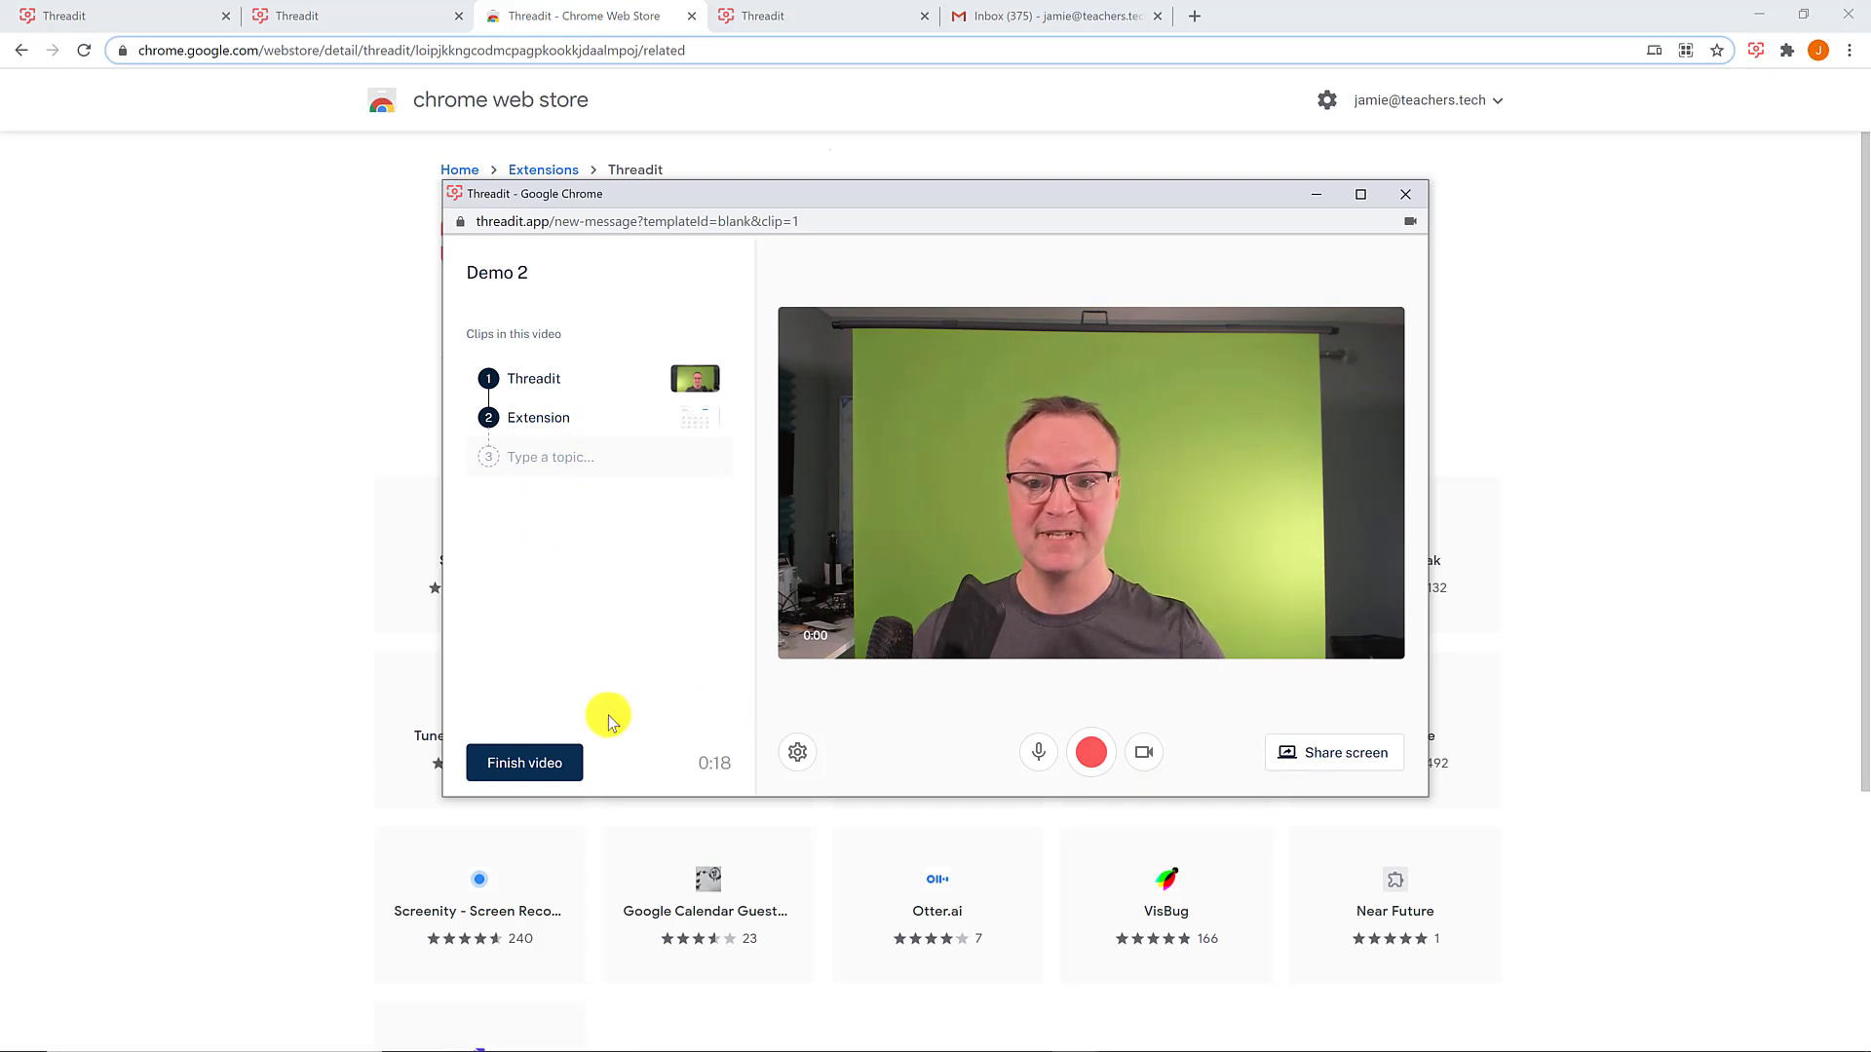
- Finish the Demo 2 video and make it public to anyone with the link
click(548, 767)
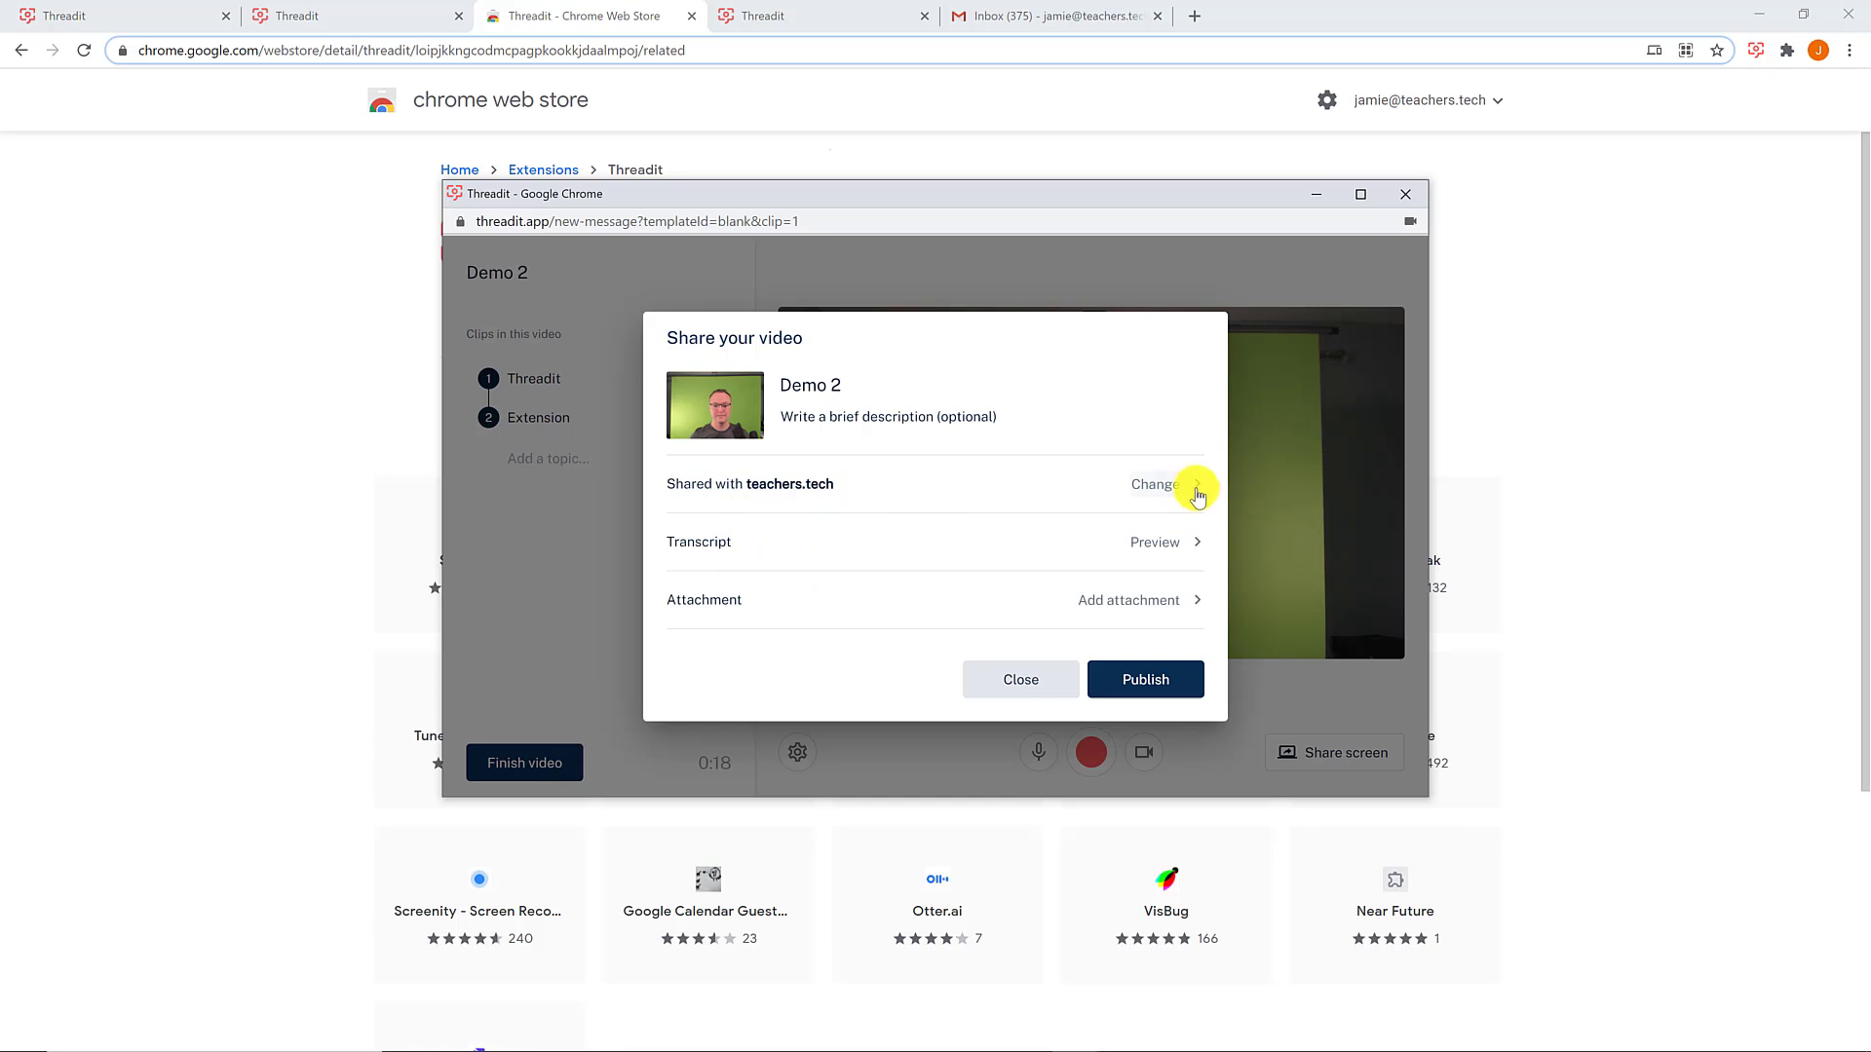
click(1196, 492)
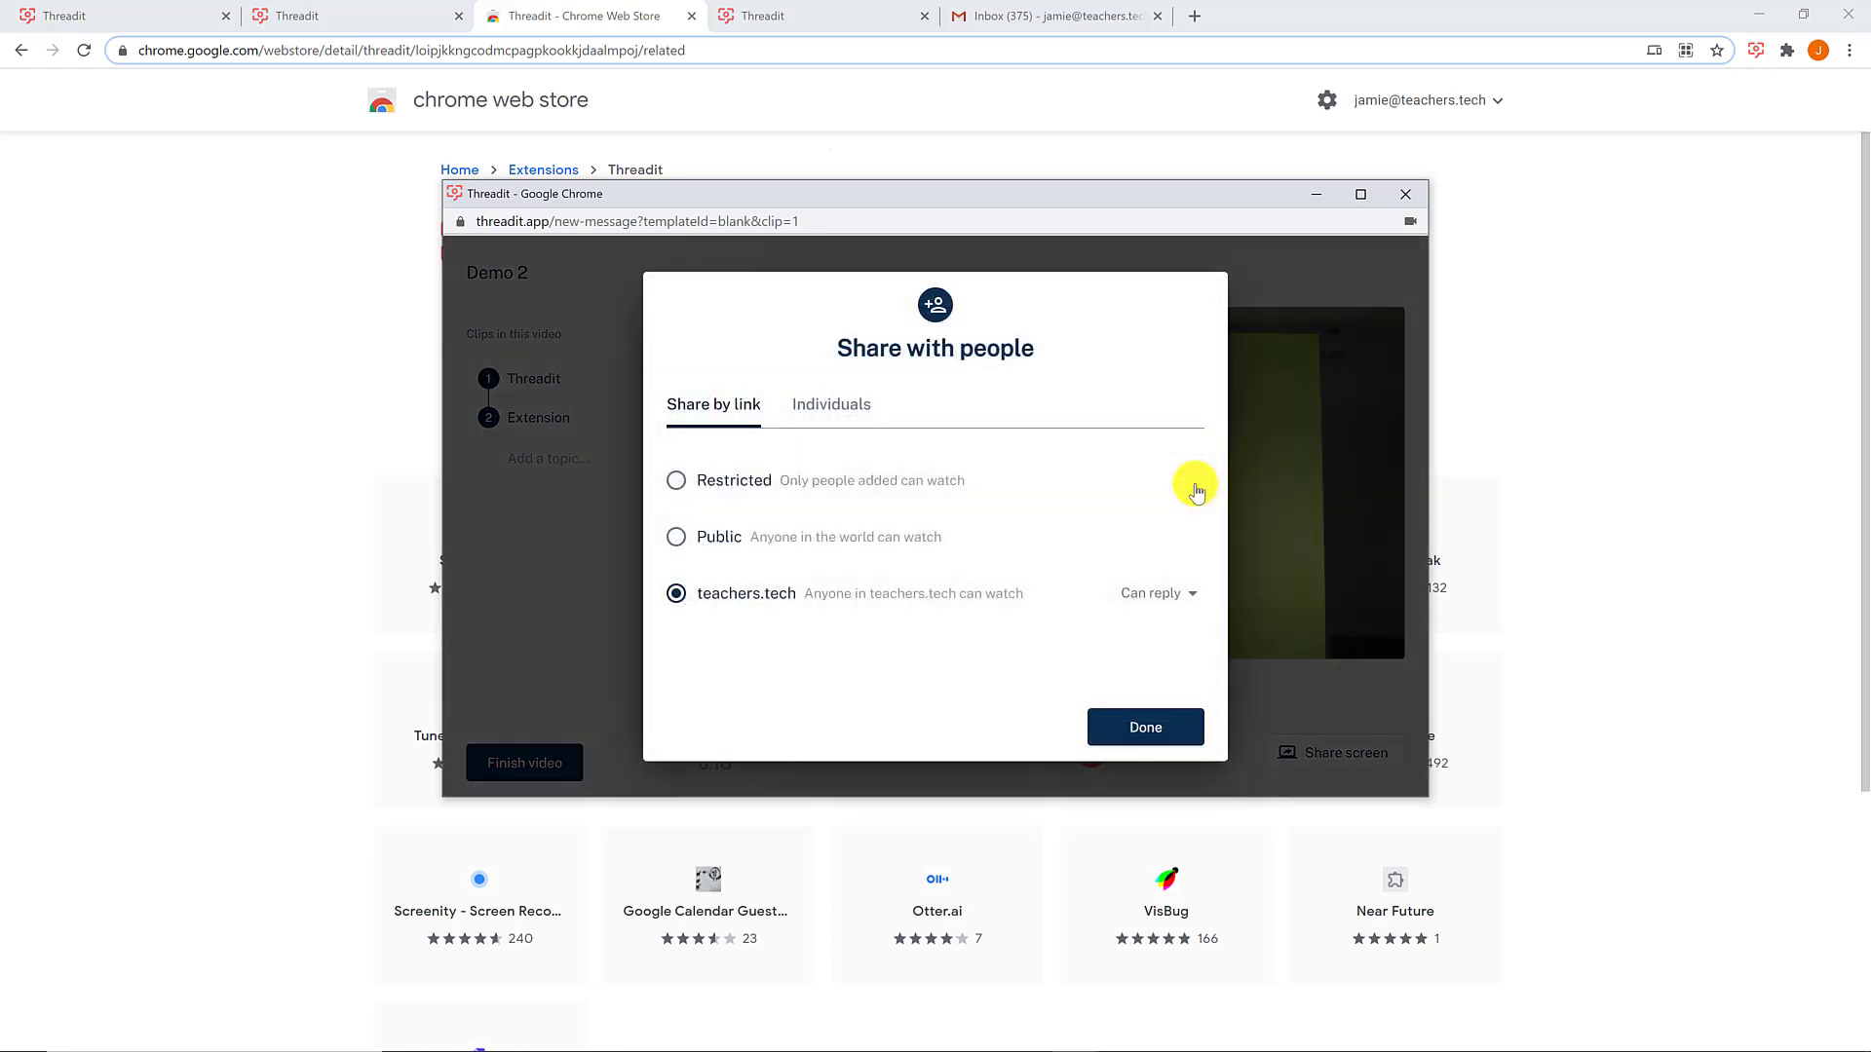
click(677, 538)
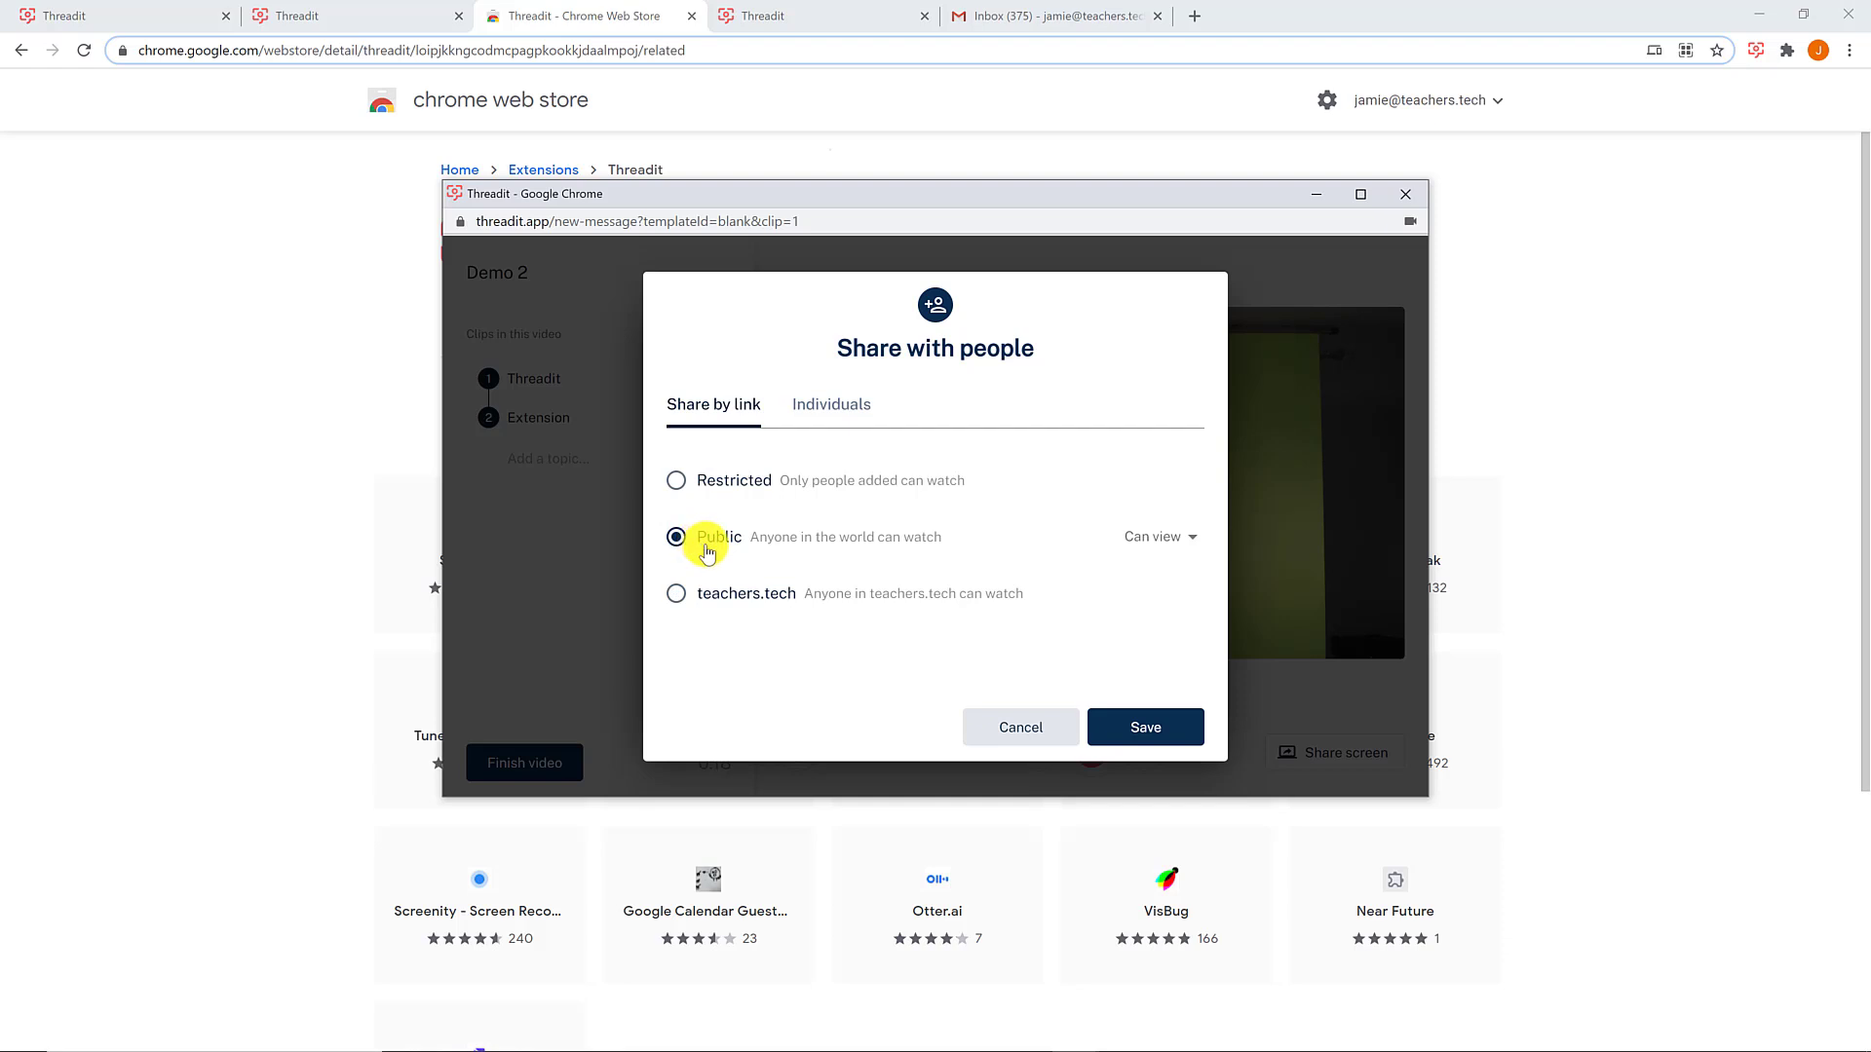
- Add one contact as an individual with Can reply permission and save
click(857, 413)
click(791, 483)
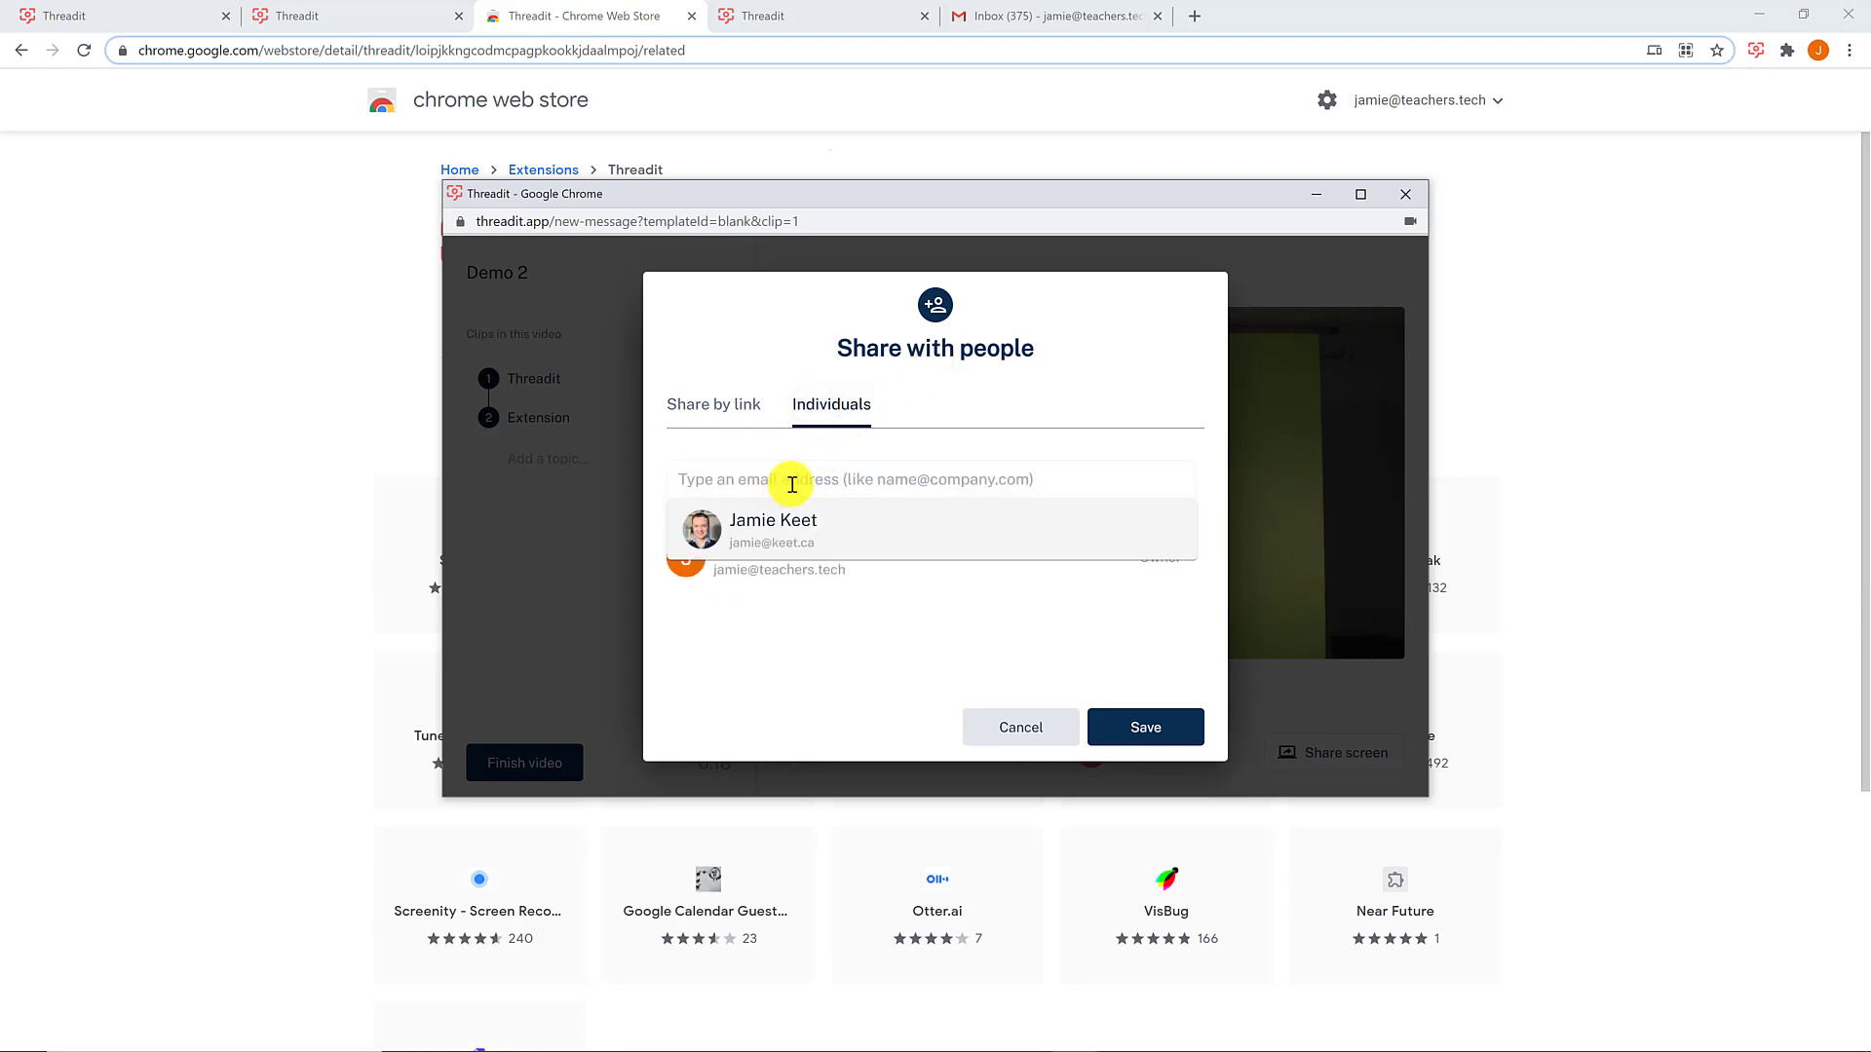
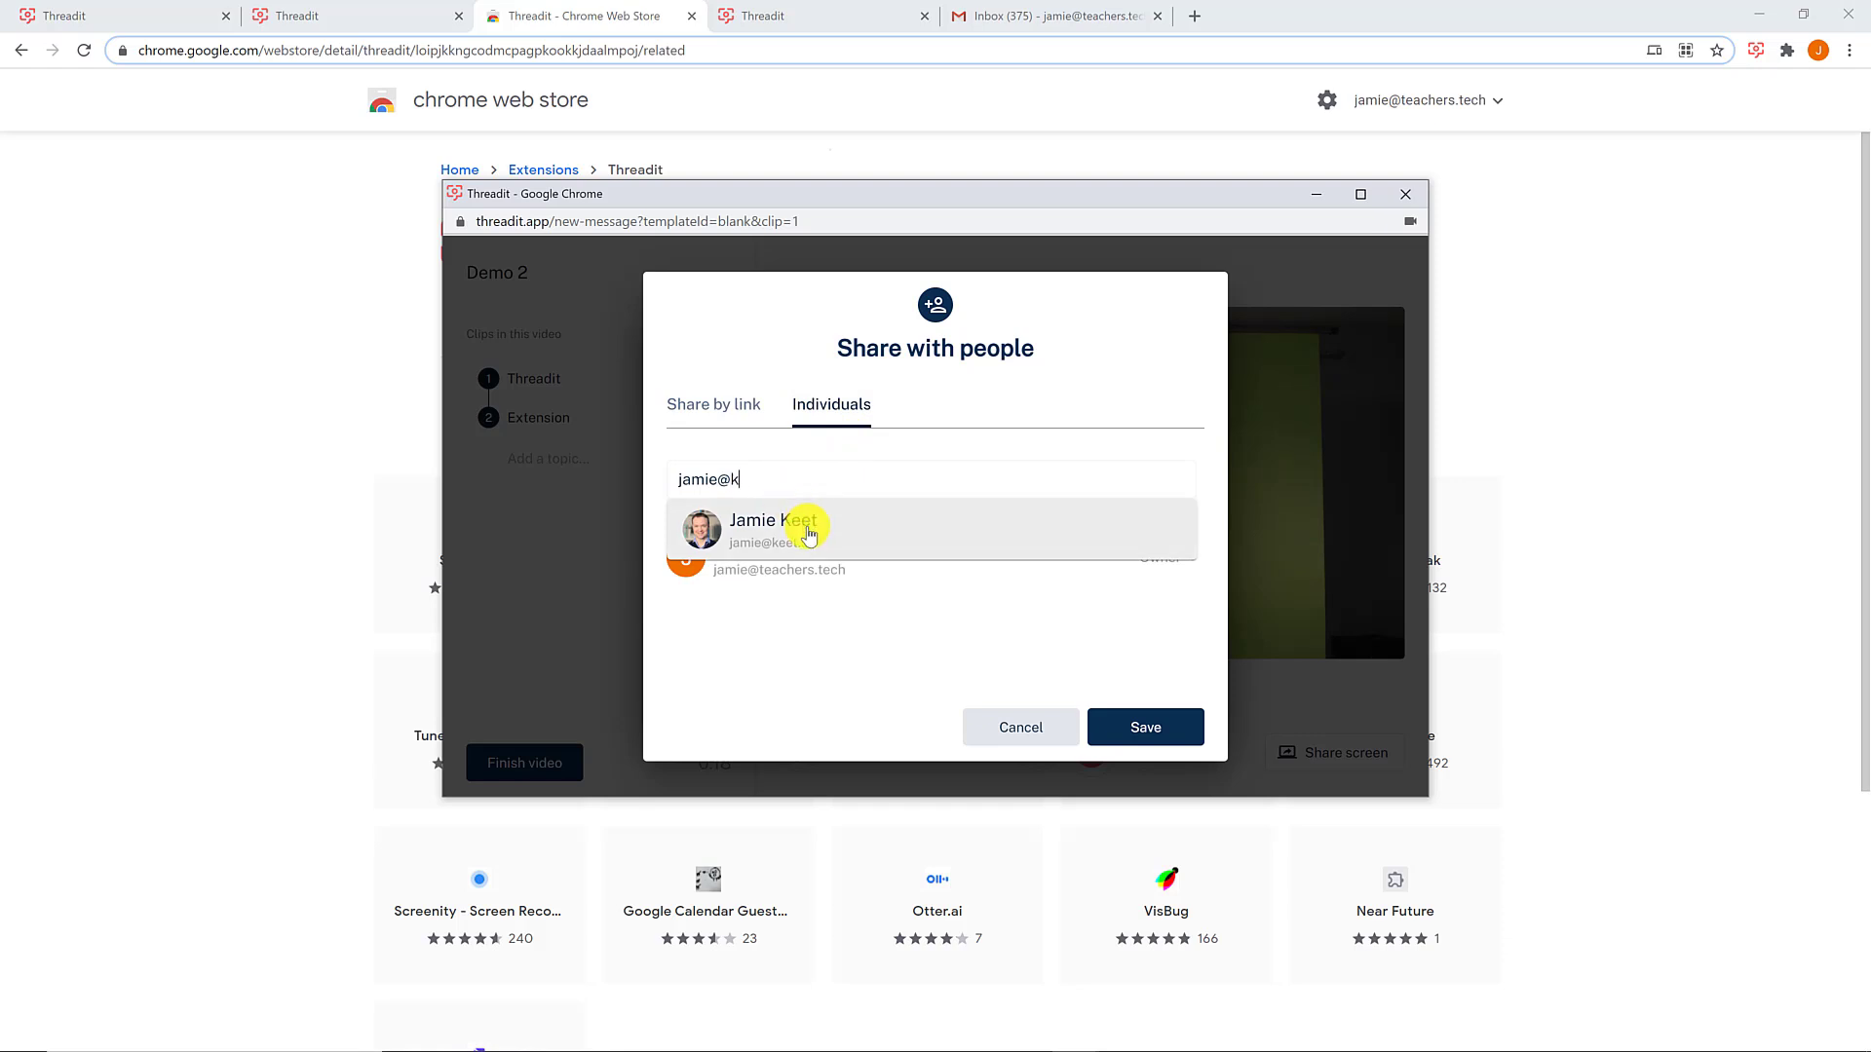
click(804, 527)
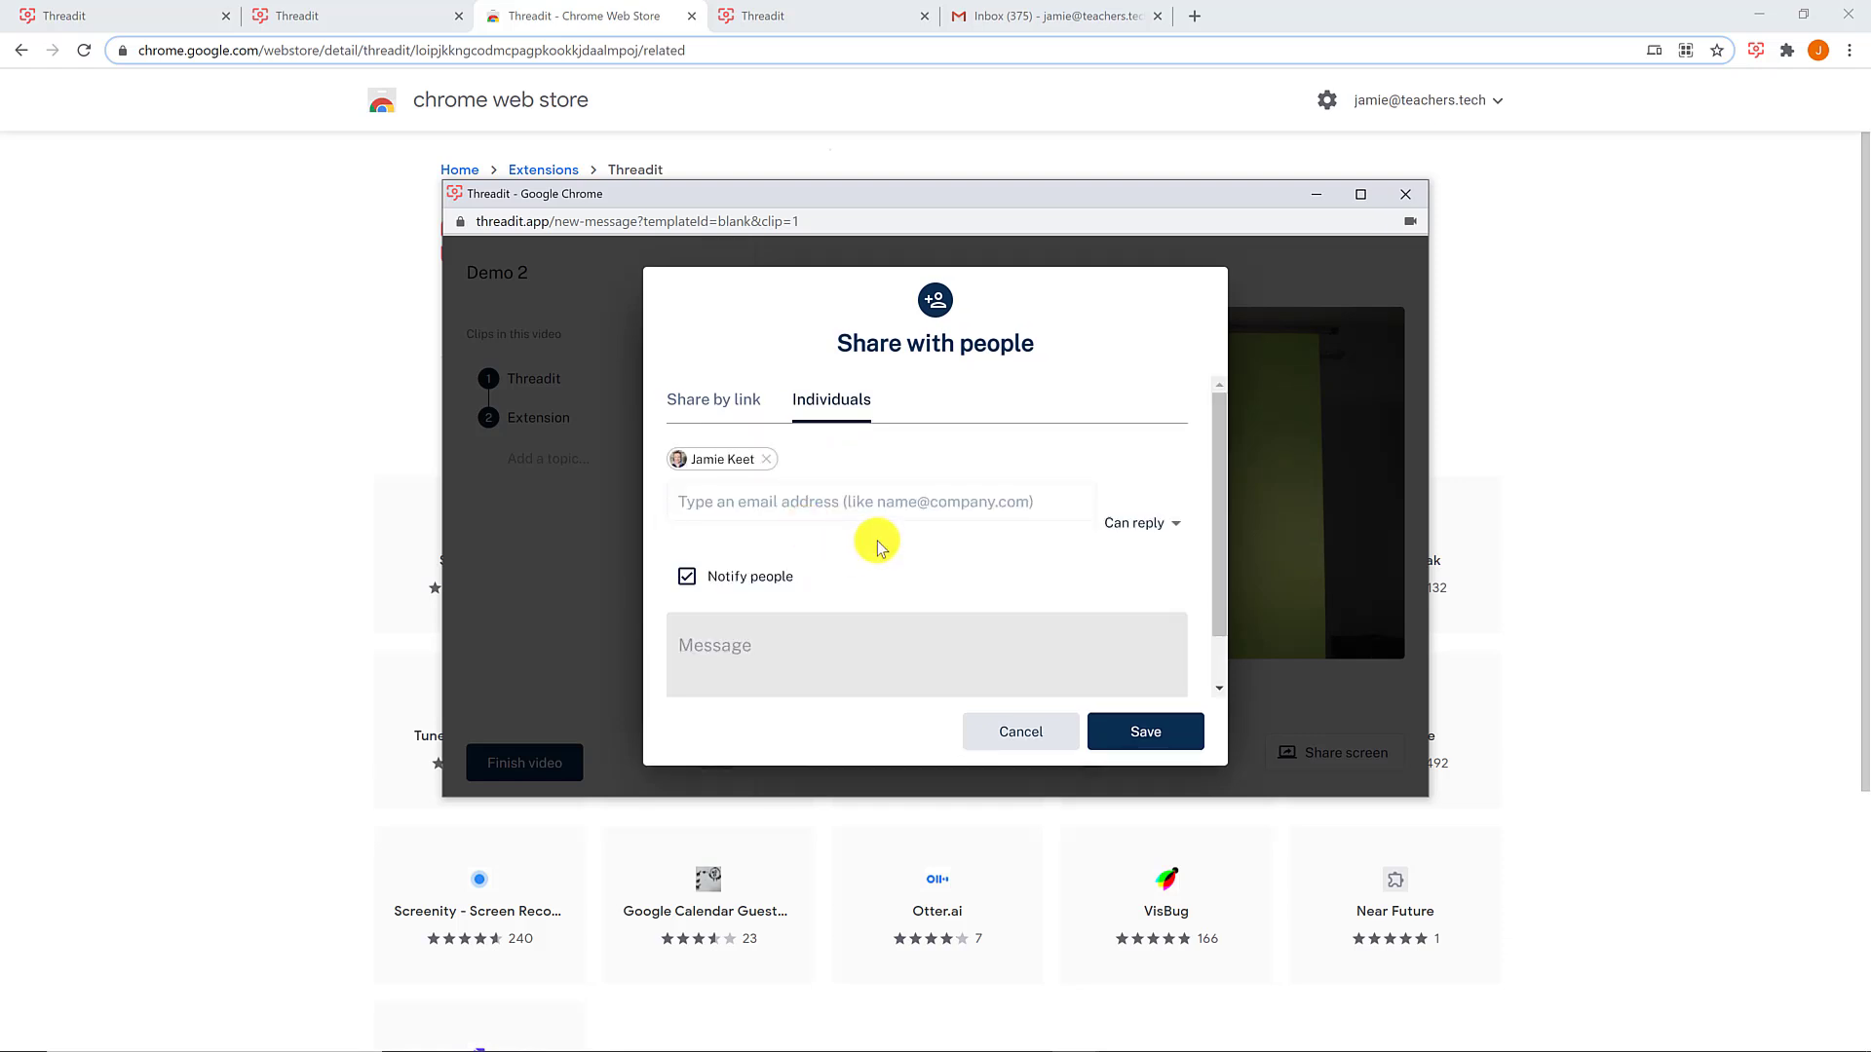
click(1136, 531)
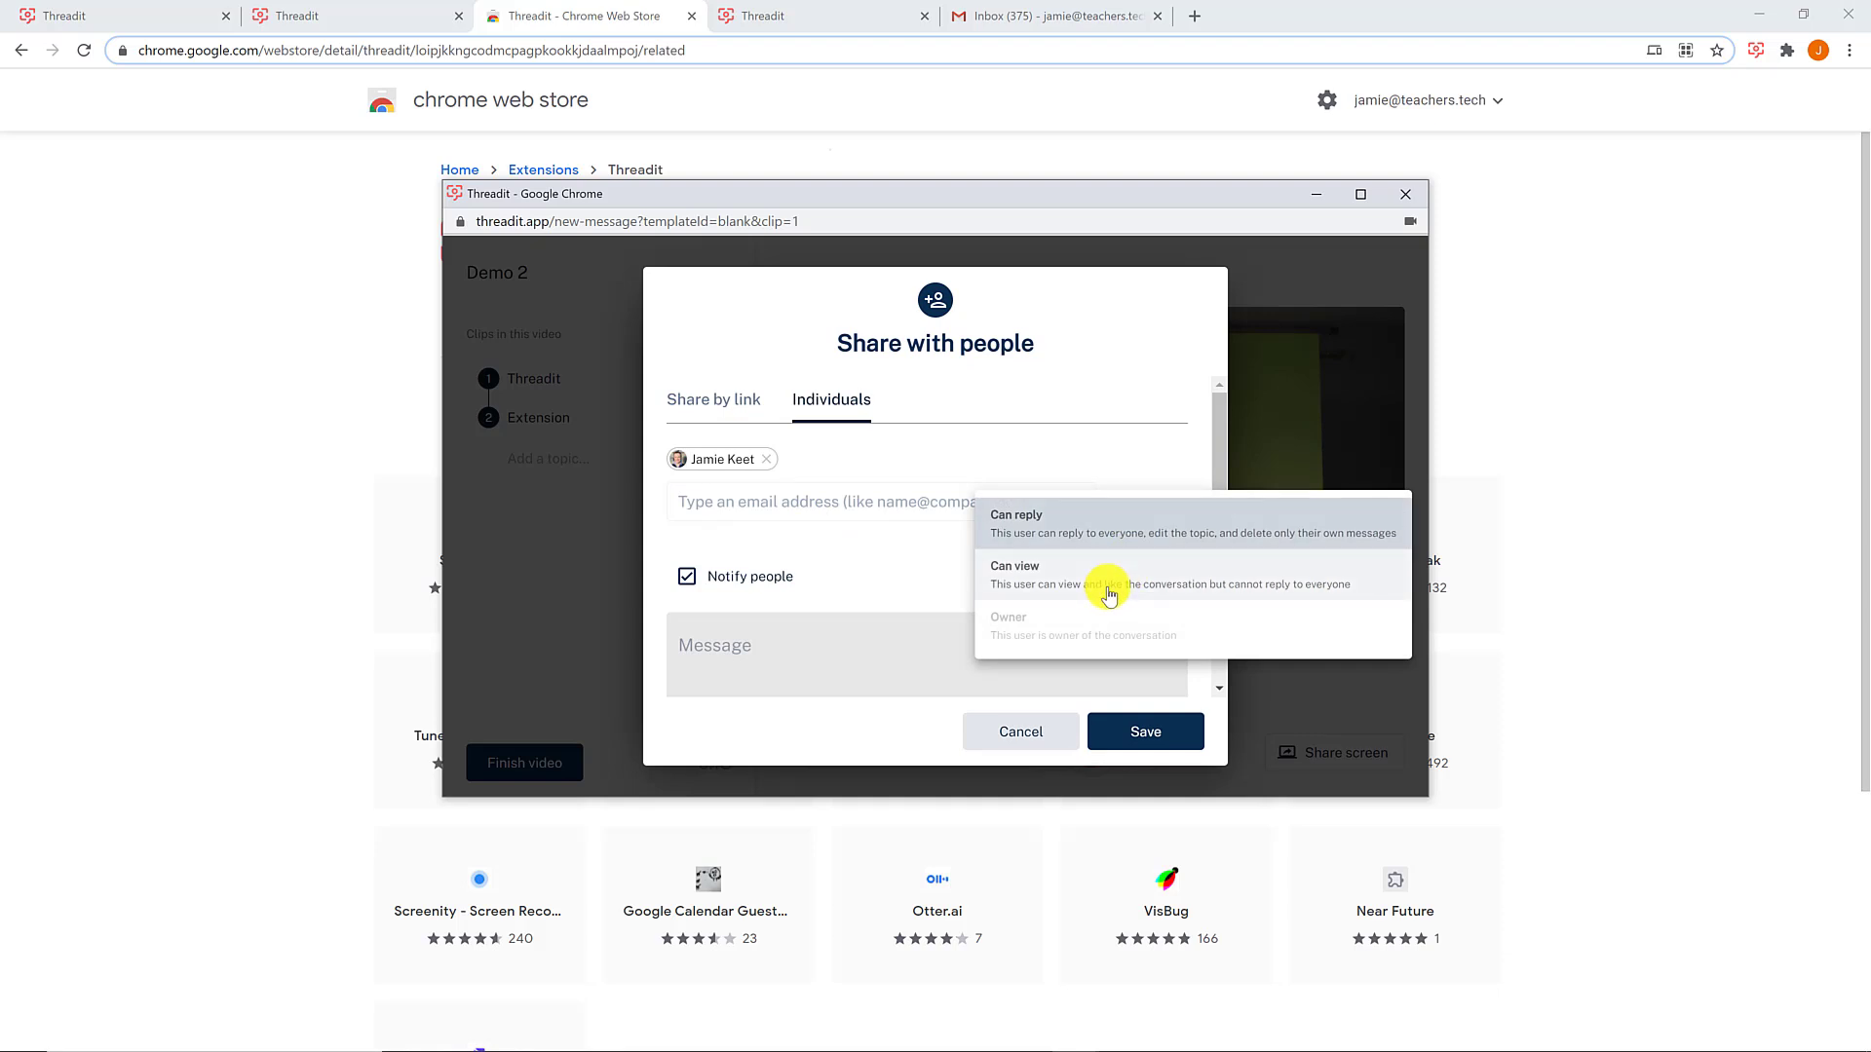
click(1079, 529)
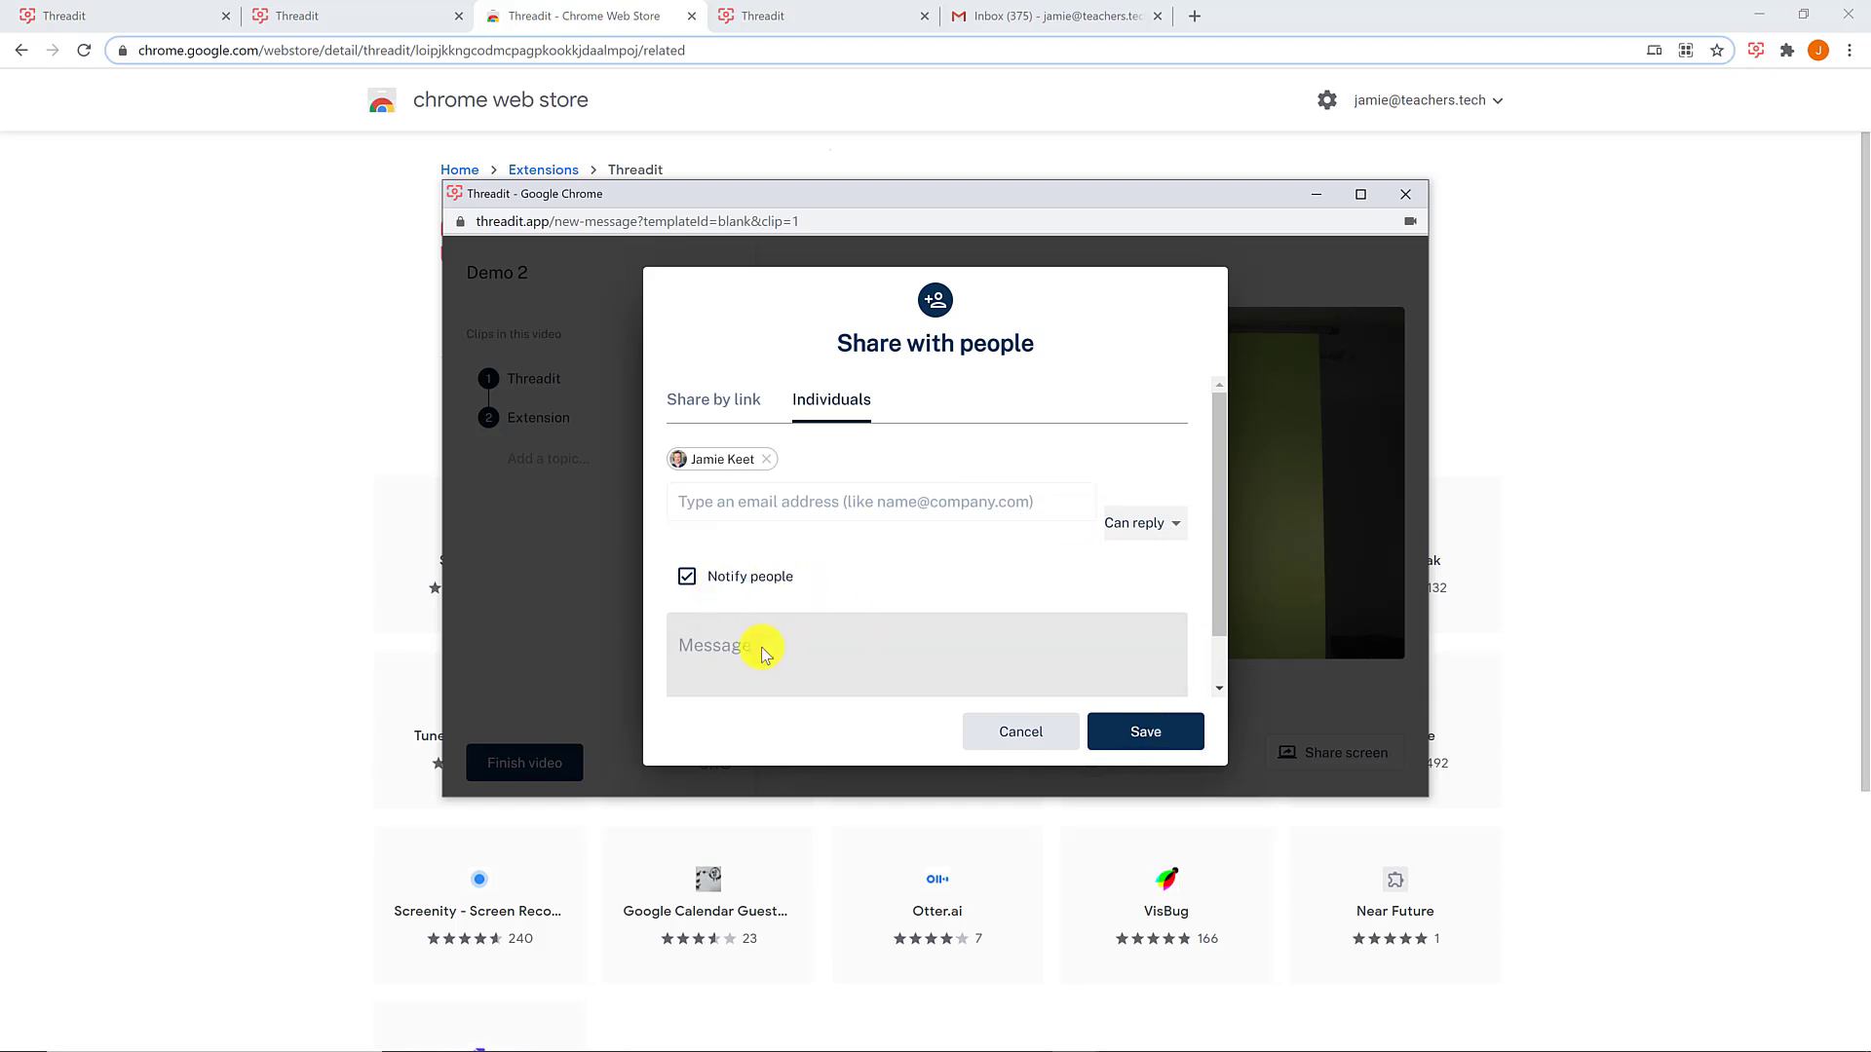
click(1131, 743)
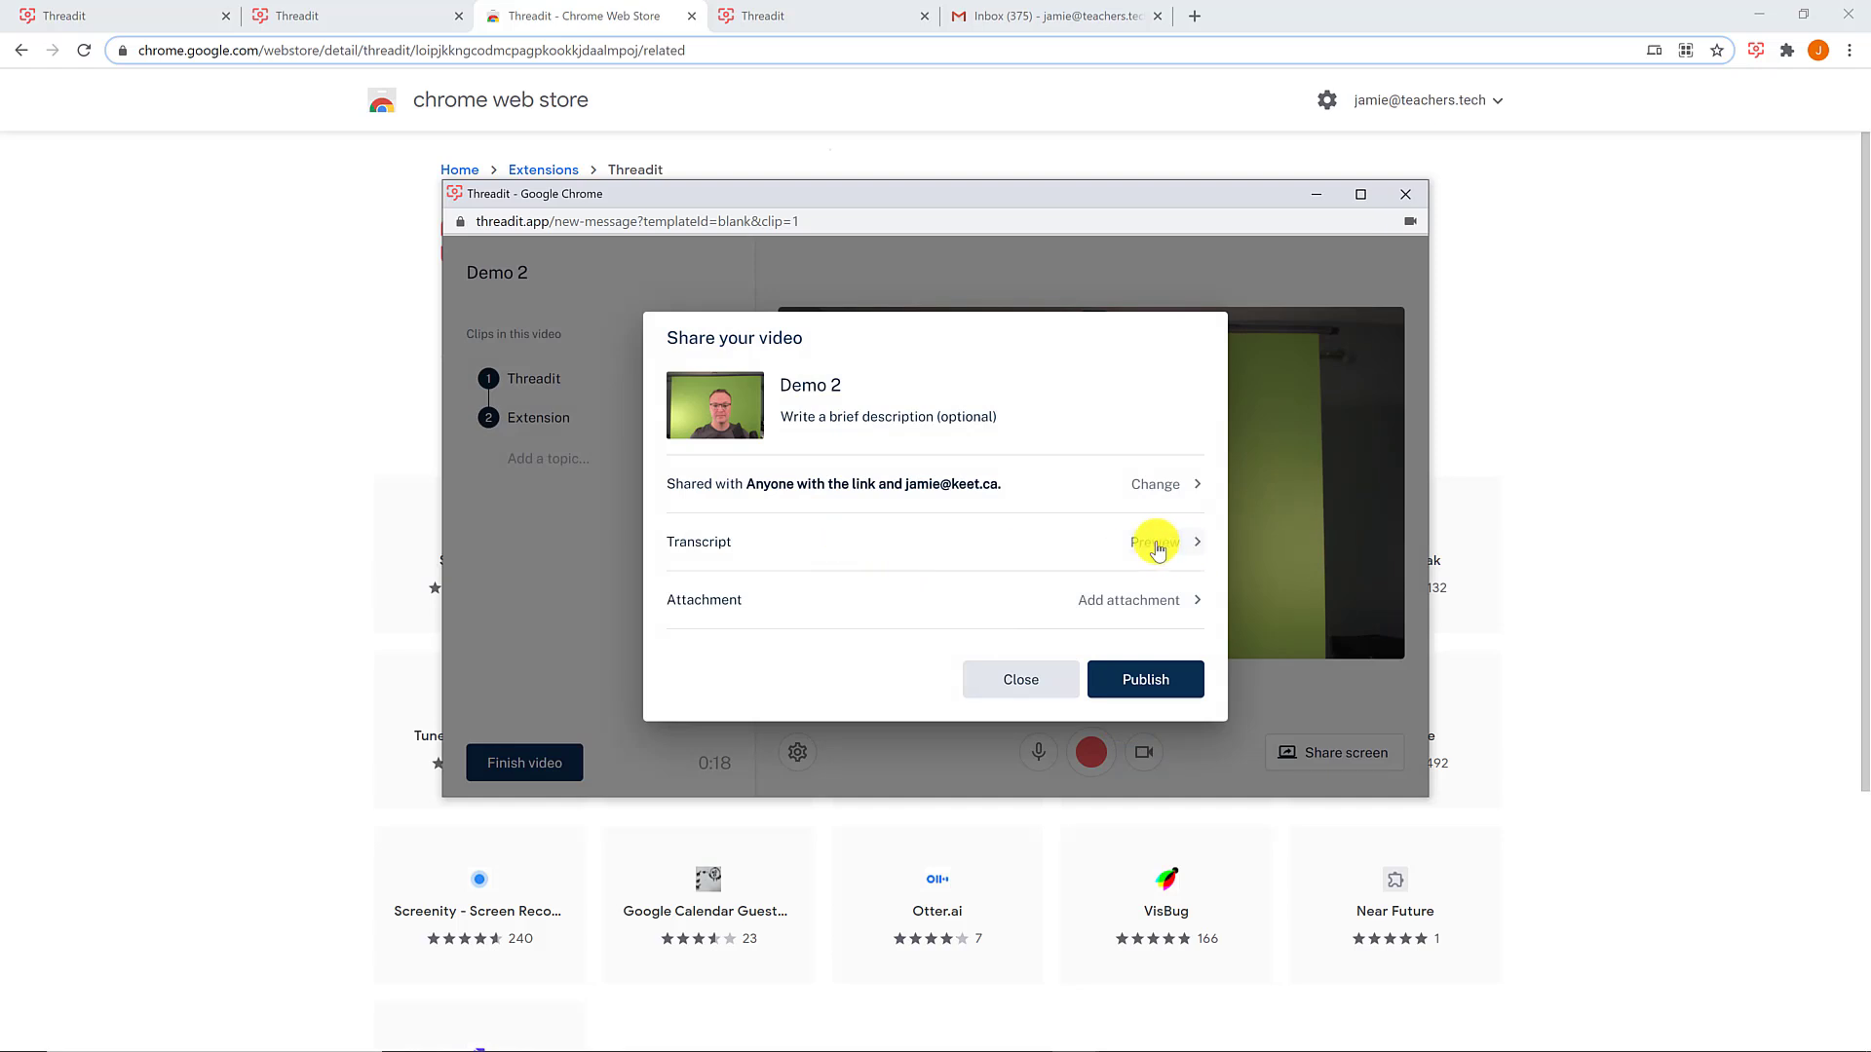
- Preview the transcript and copy the Chrome Web Store page URL
click(1155, 542)
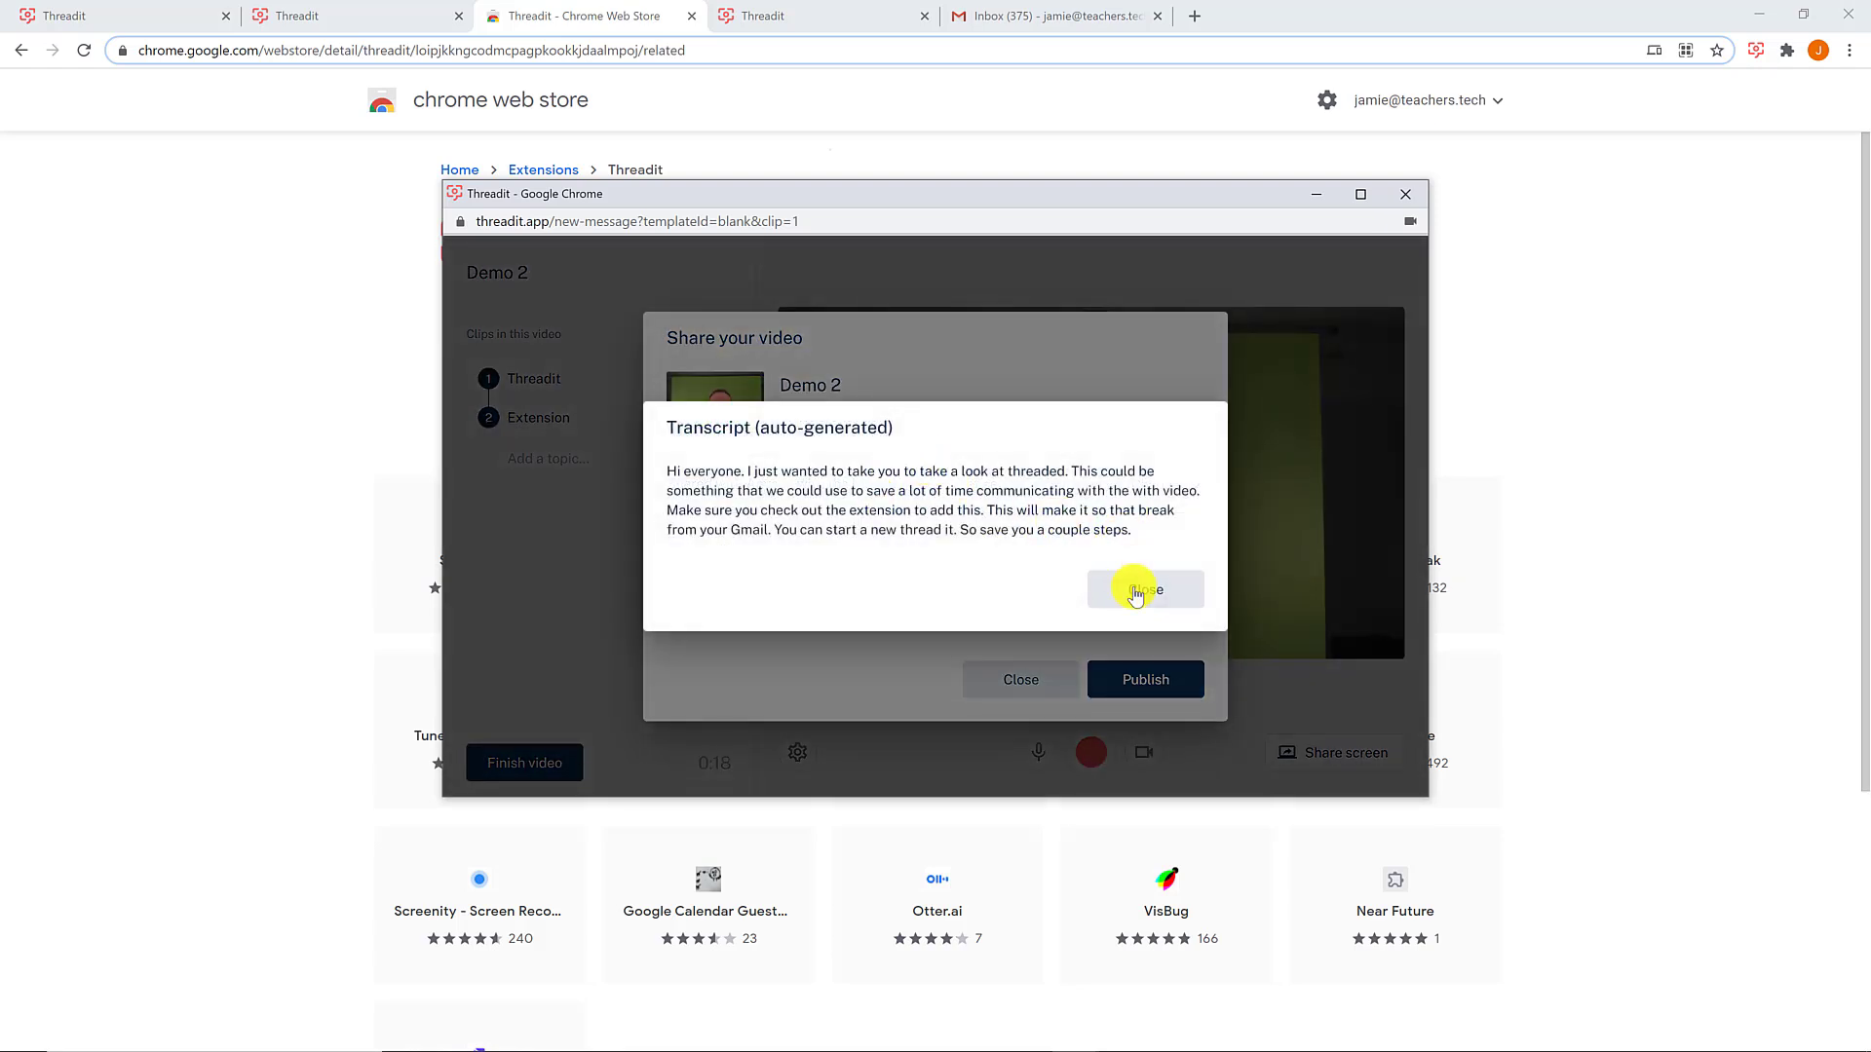
click(1142, 594)
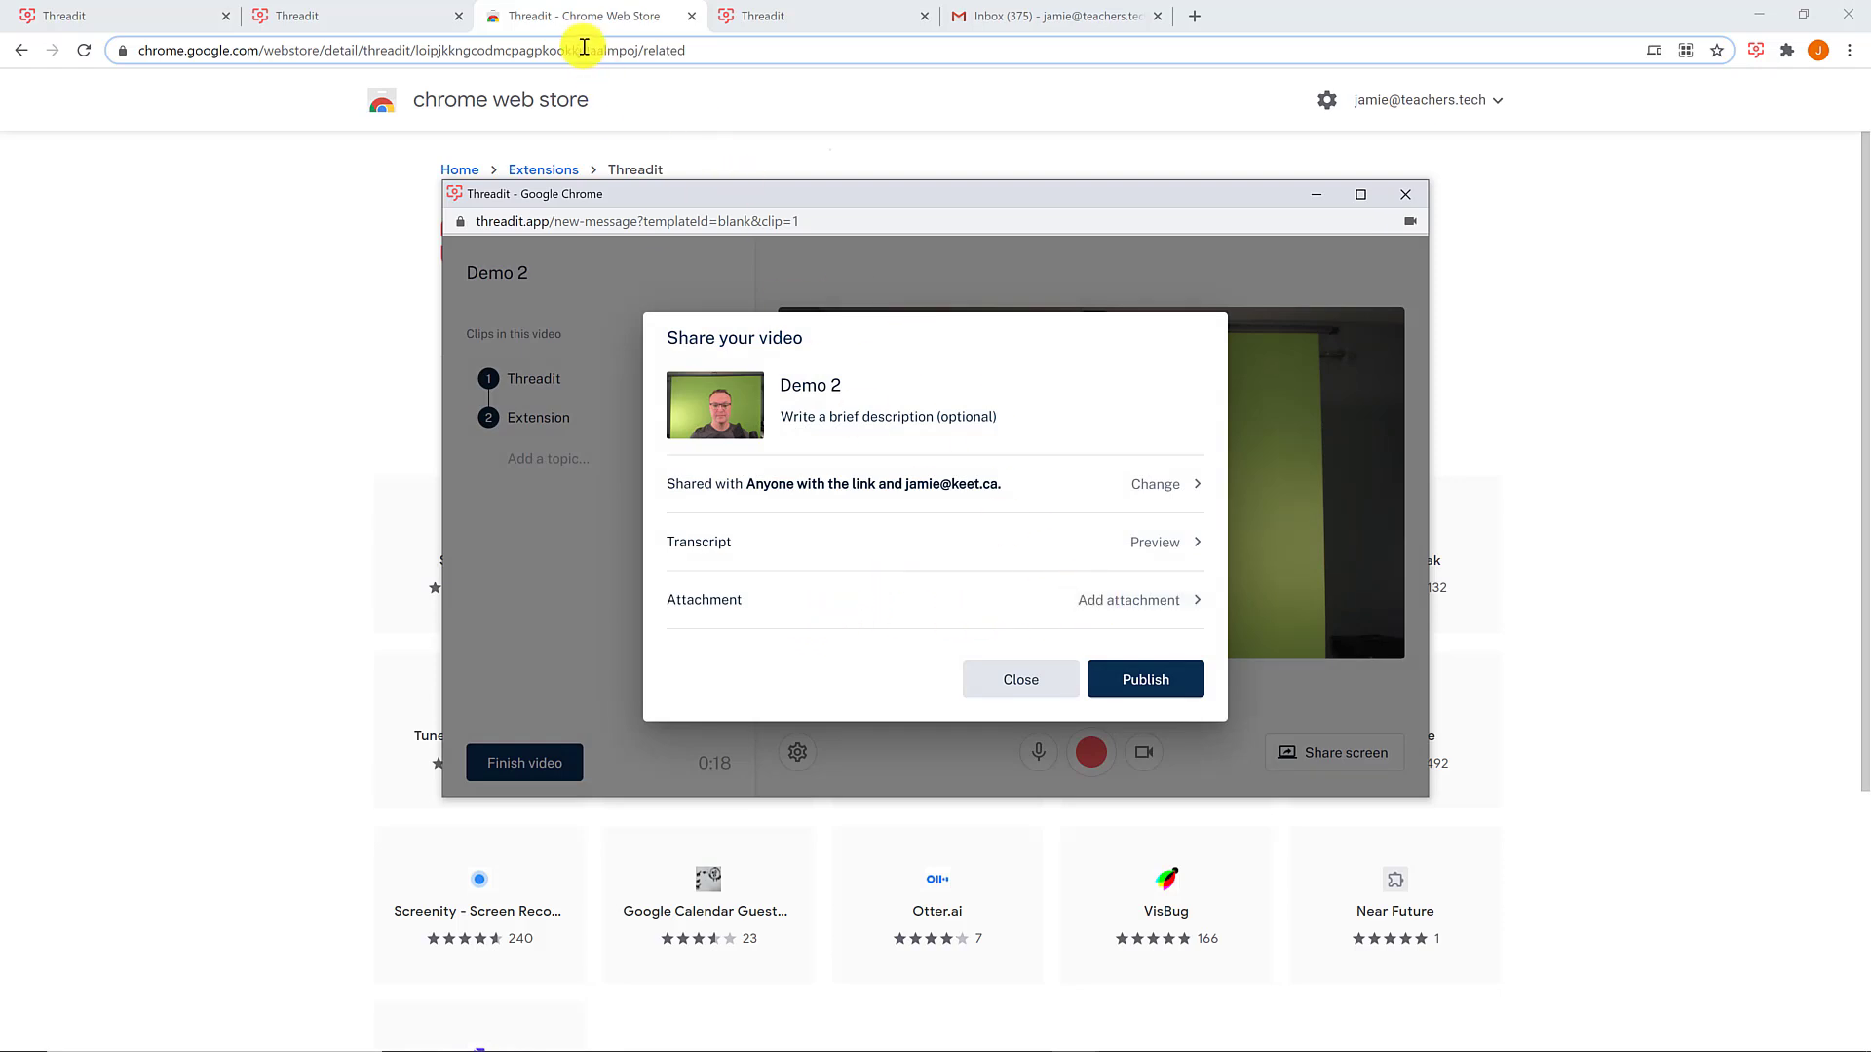
click(552, 54)
right_click(551, 54)
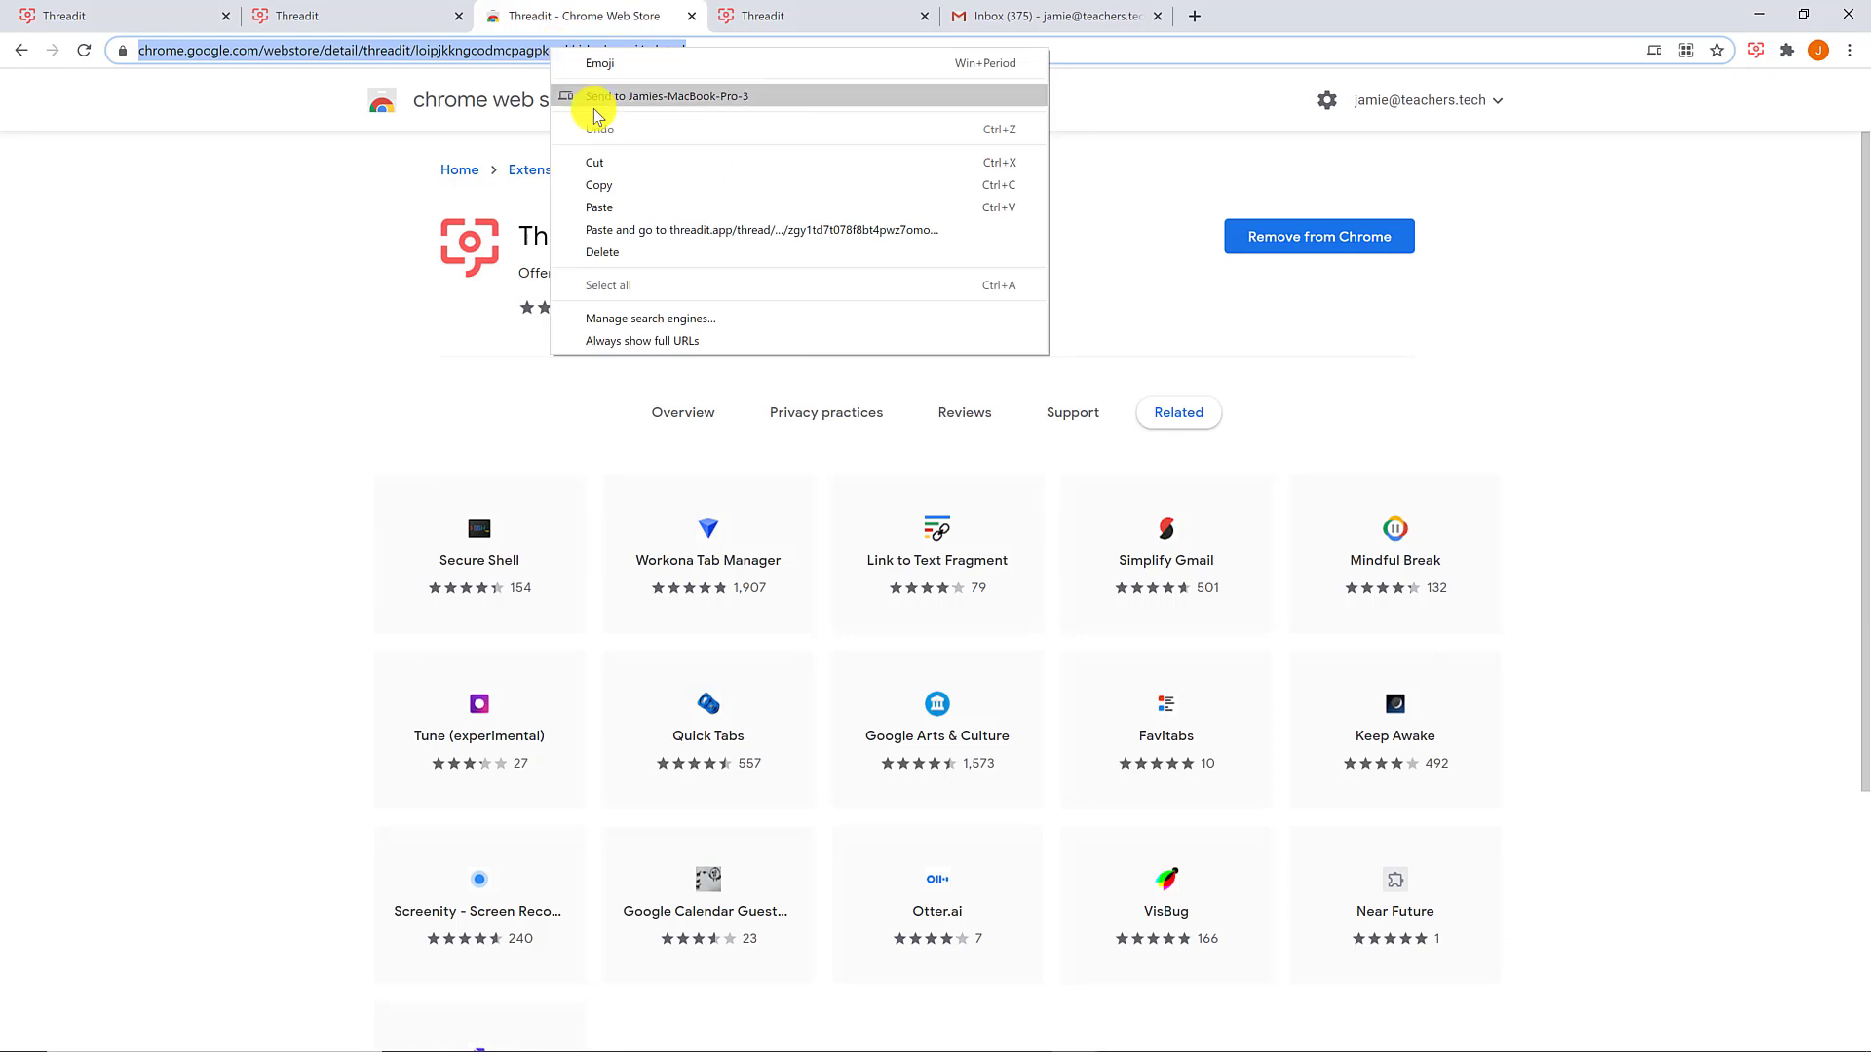
click(605, 174)
- Attach the Chrome Web Store URL as a link and publish Demo 2
mouse_move(1082, 1043)
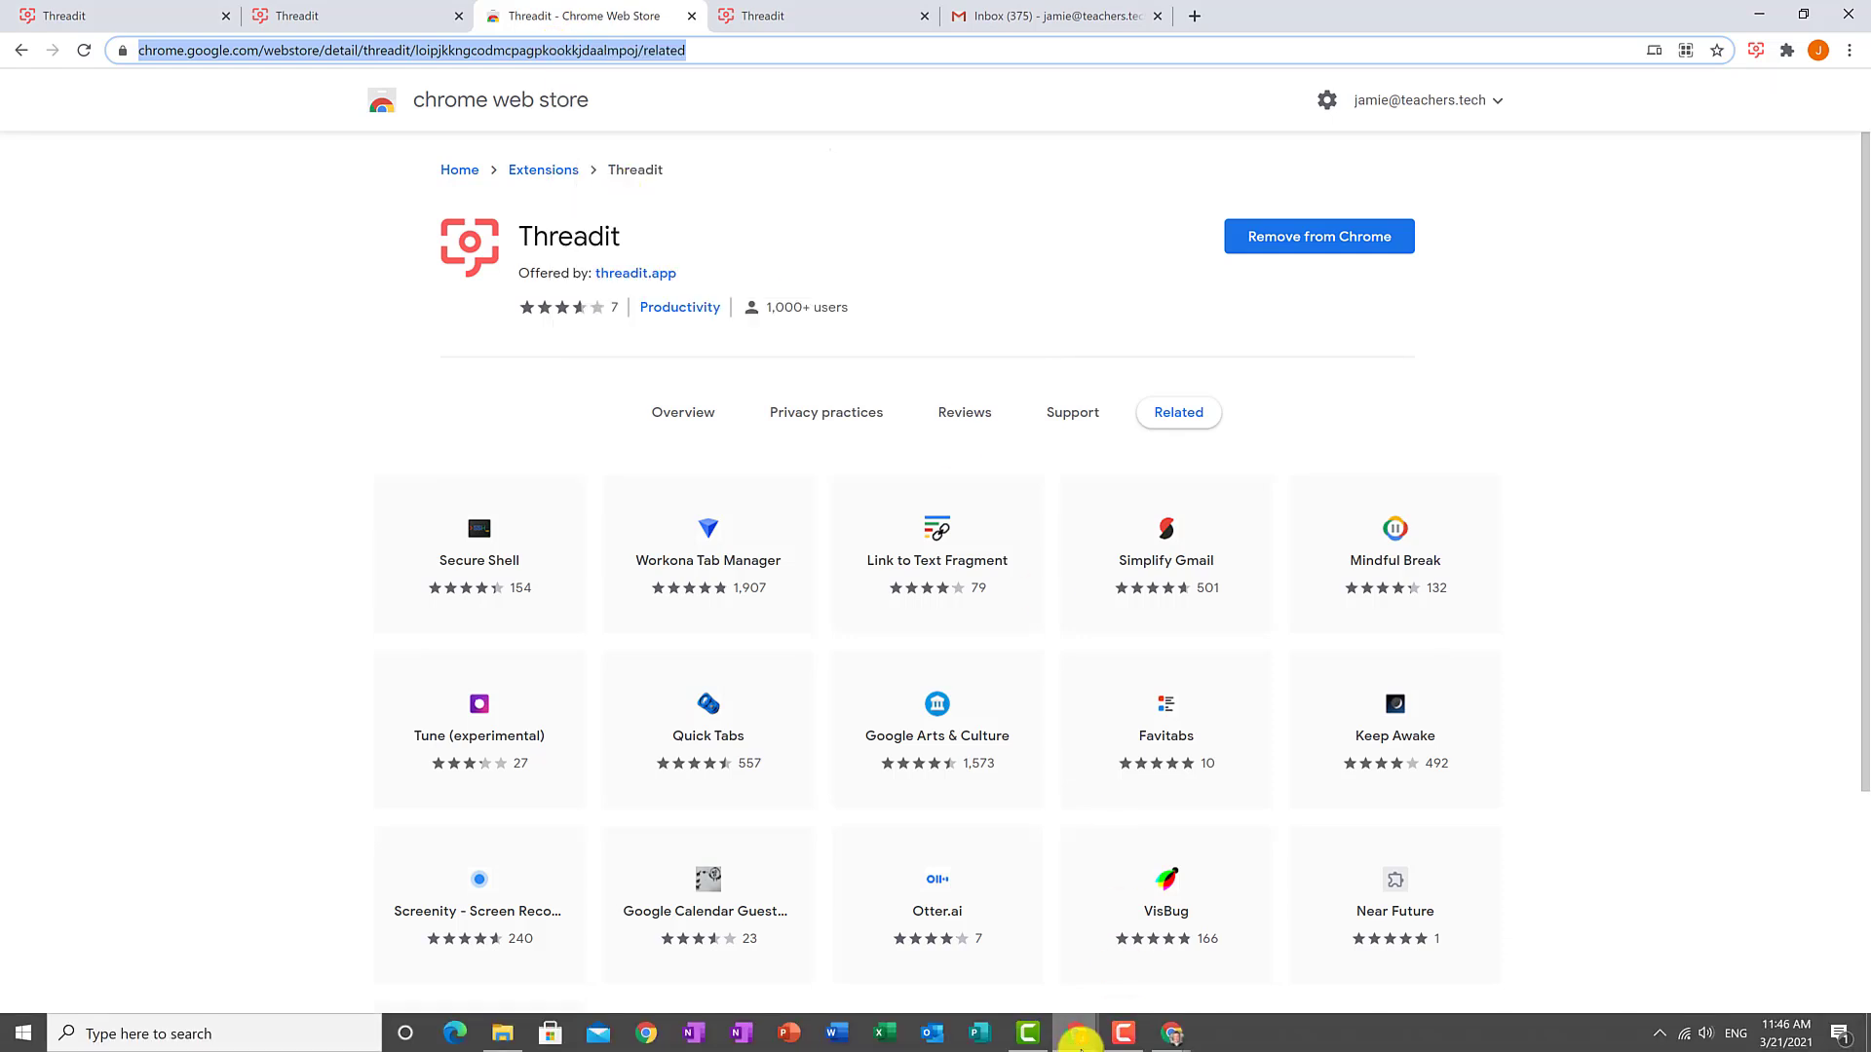
click(1082, 782)
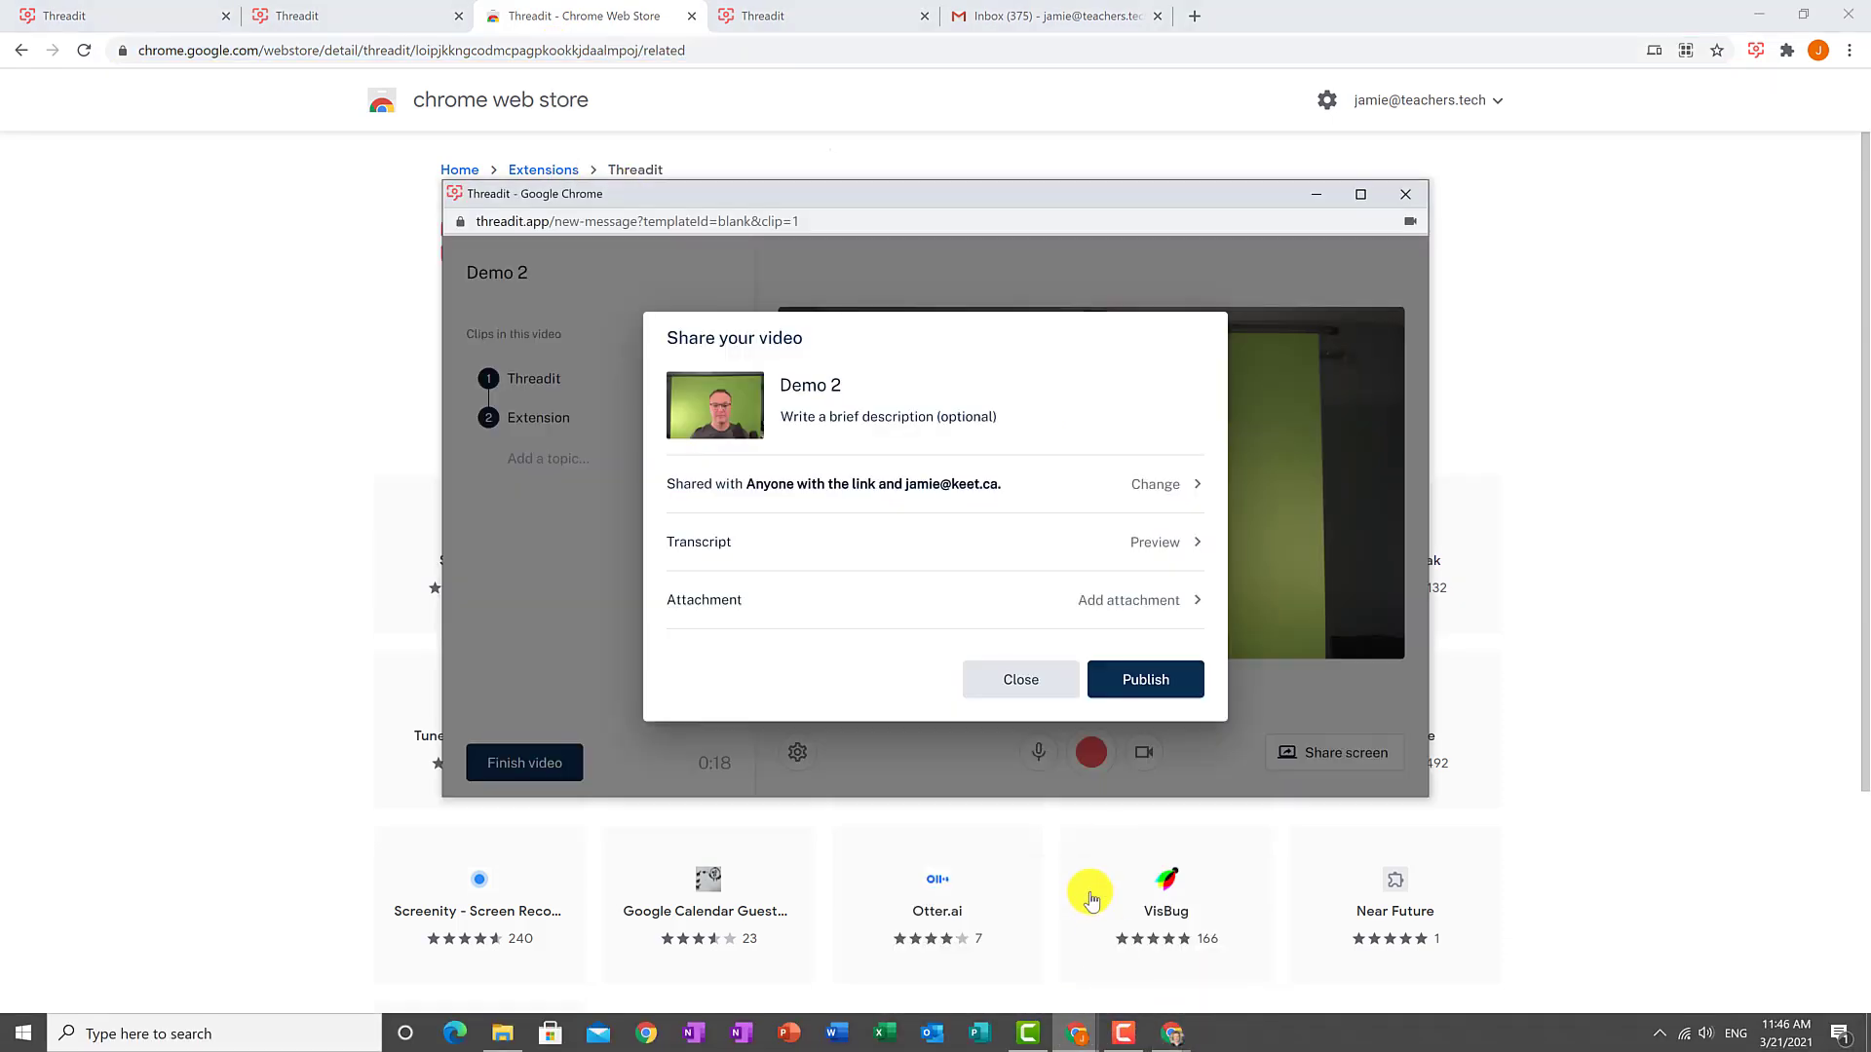
click(1111, 601)
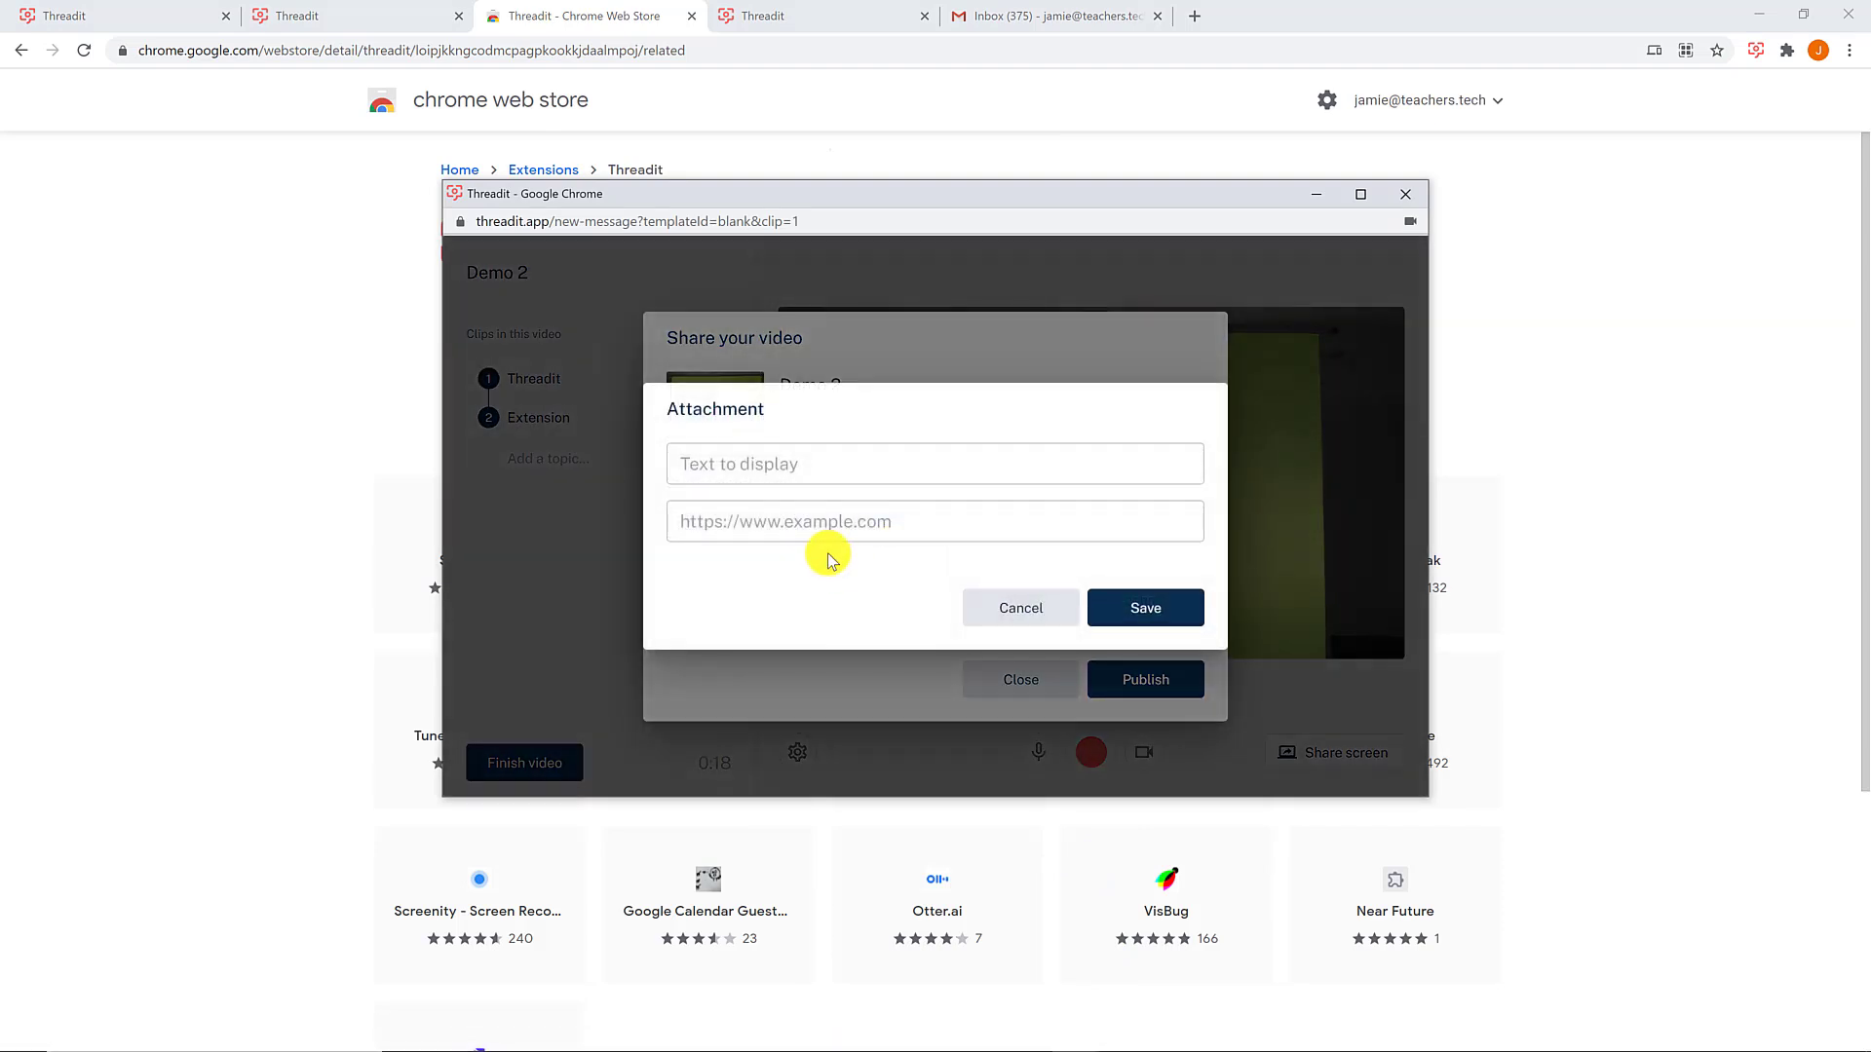
click(789, 519)
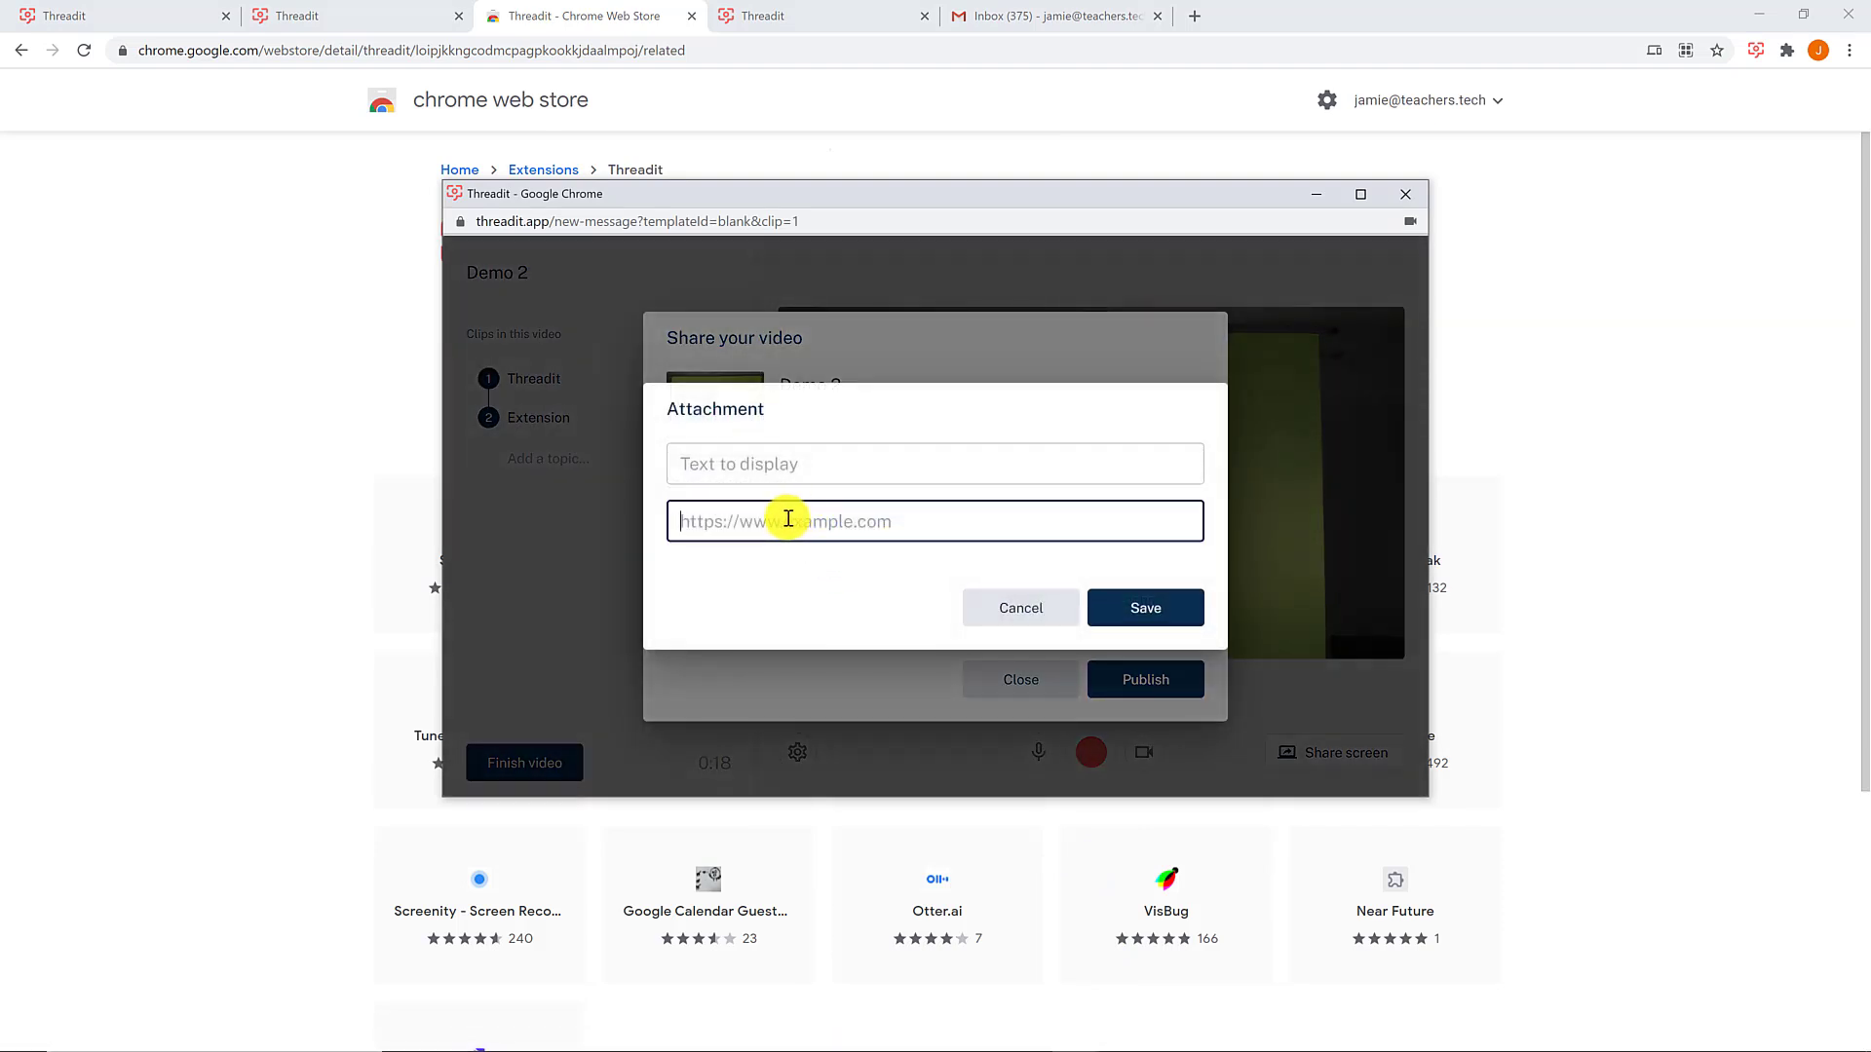
key(ctrl+v)
click(769, 463)
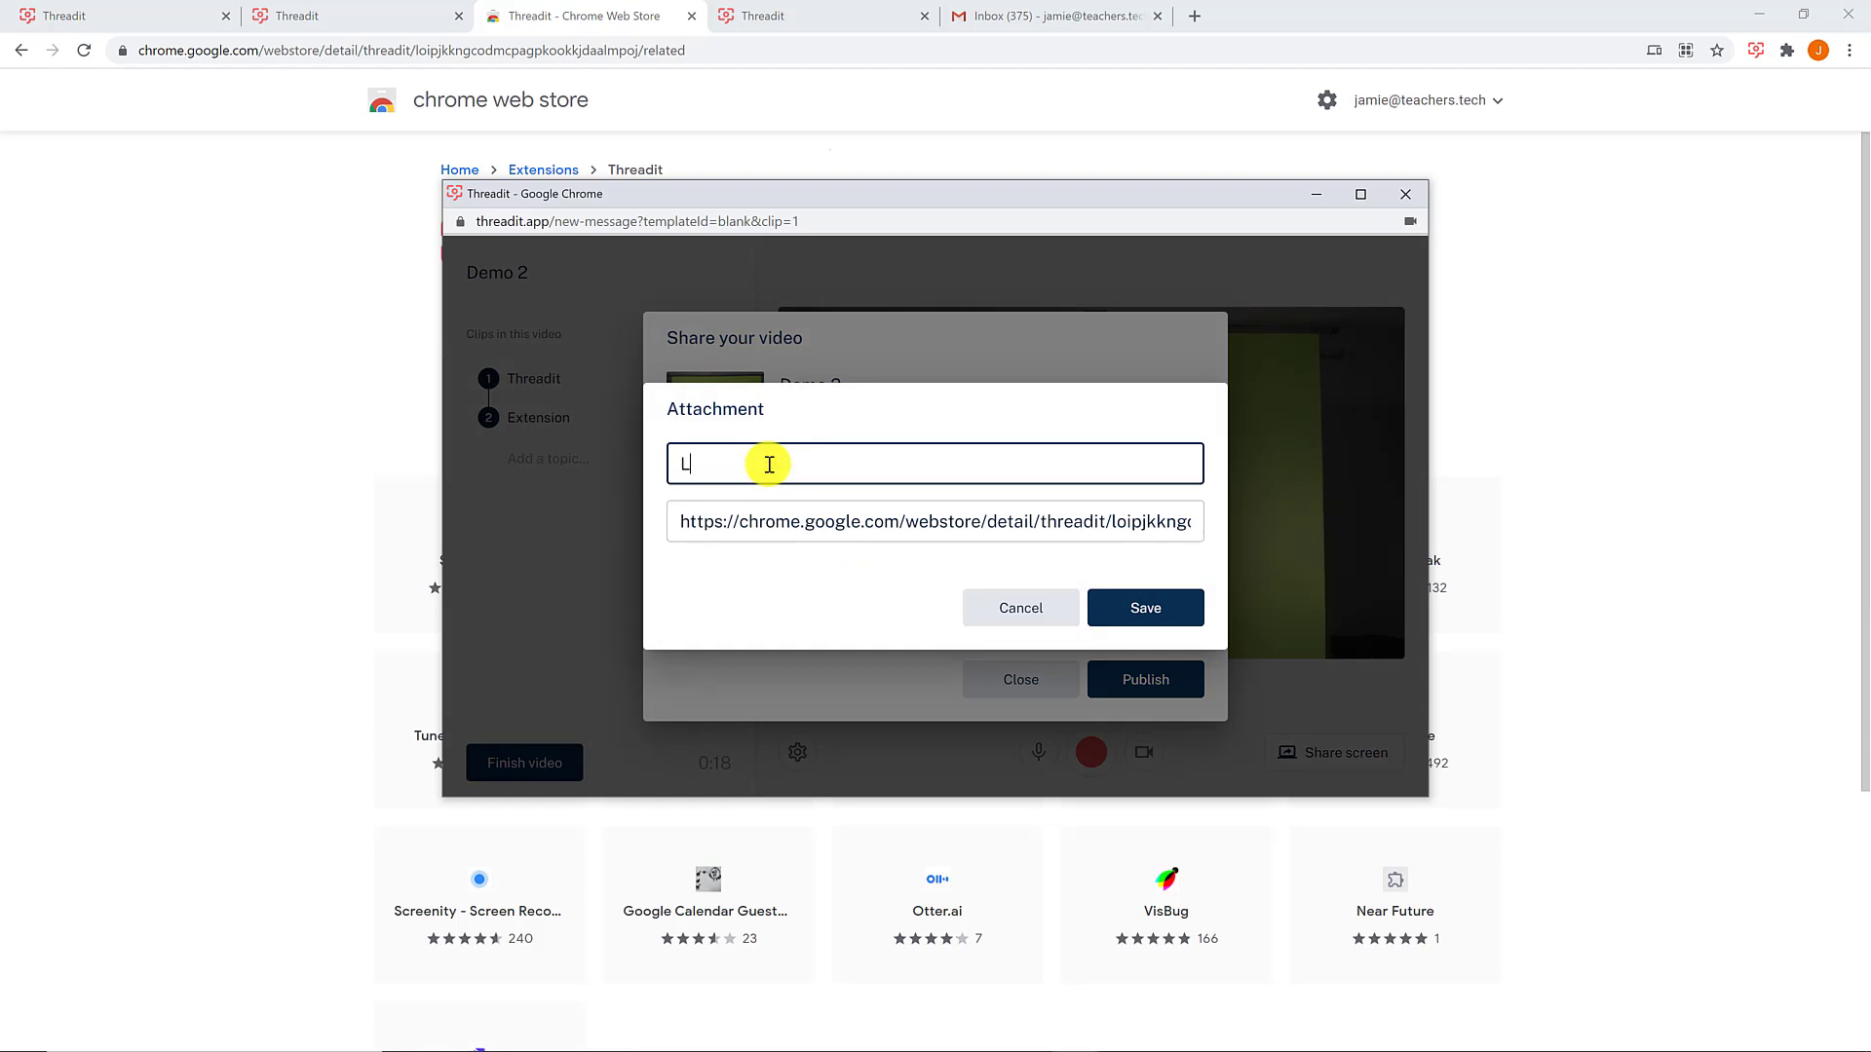
click(1166, 607)
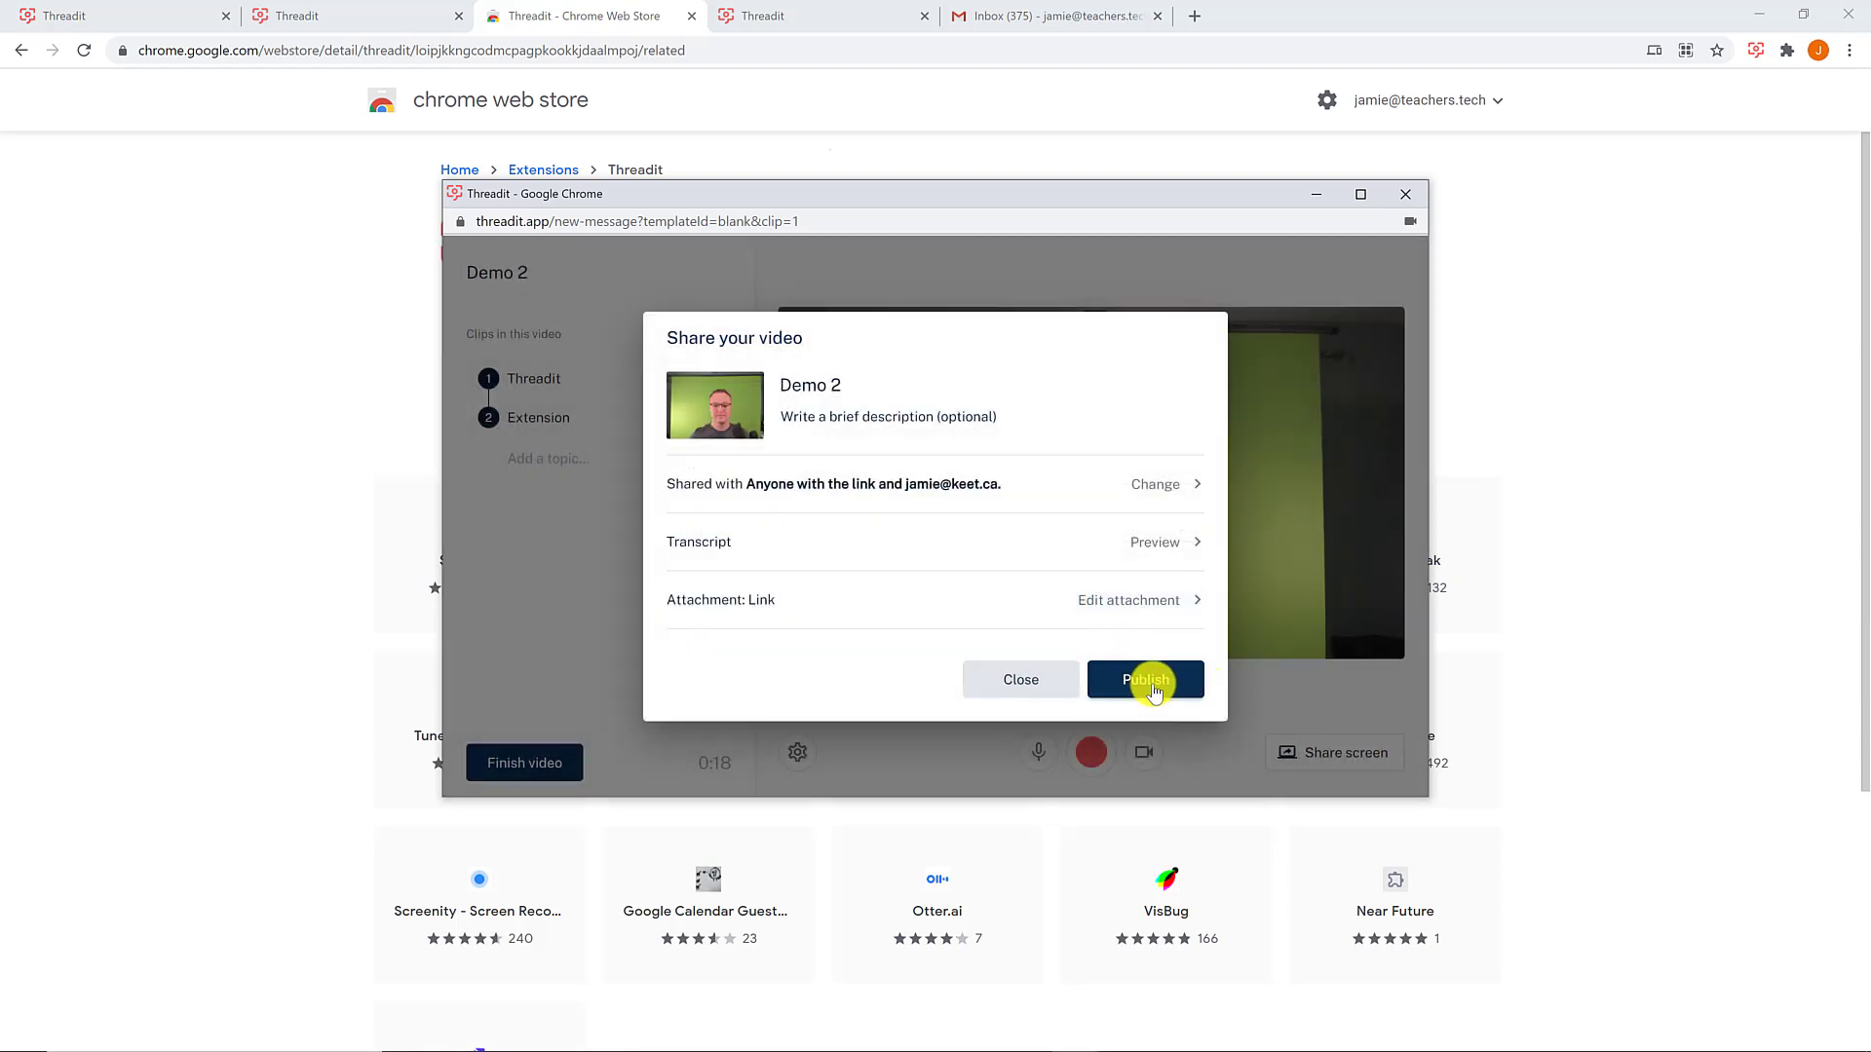
click(1145, 680)
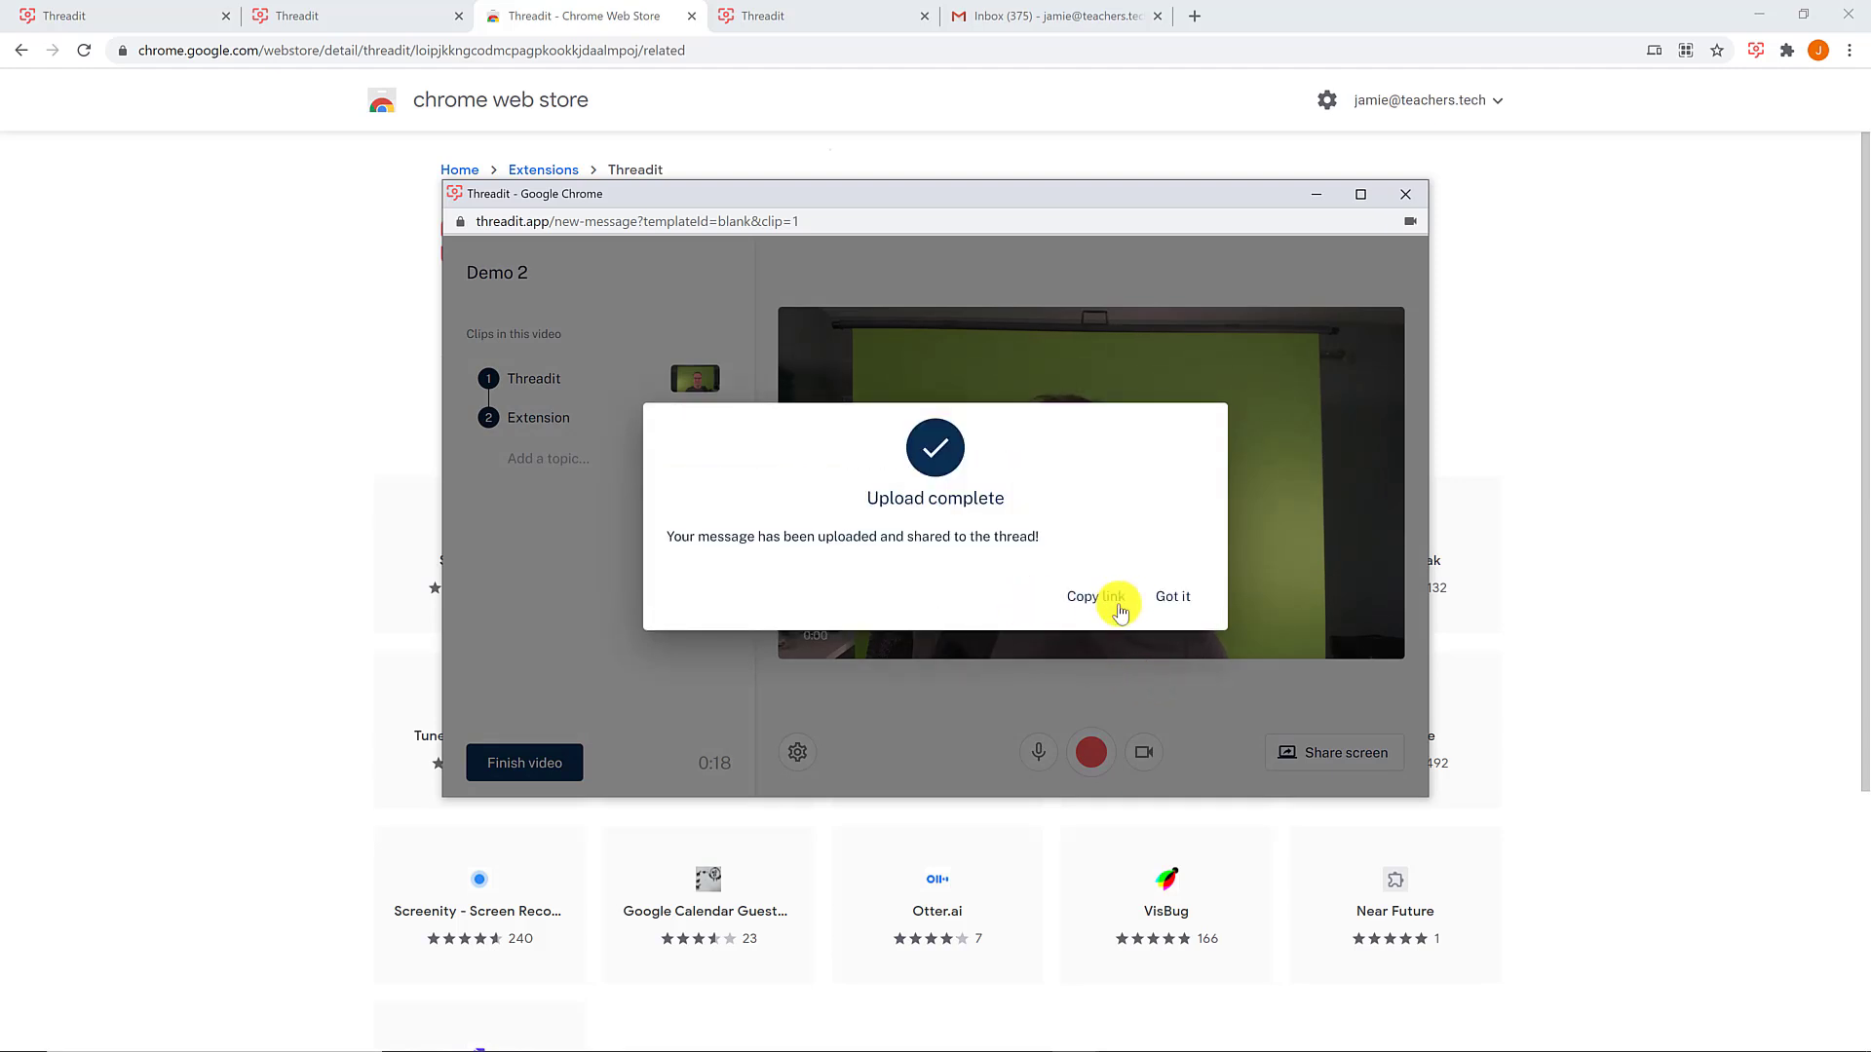
- Dismiss the Upload complete notice and open the Demo 2 card from Recent Threadits
click(1170, 598)
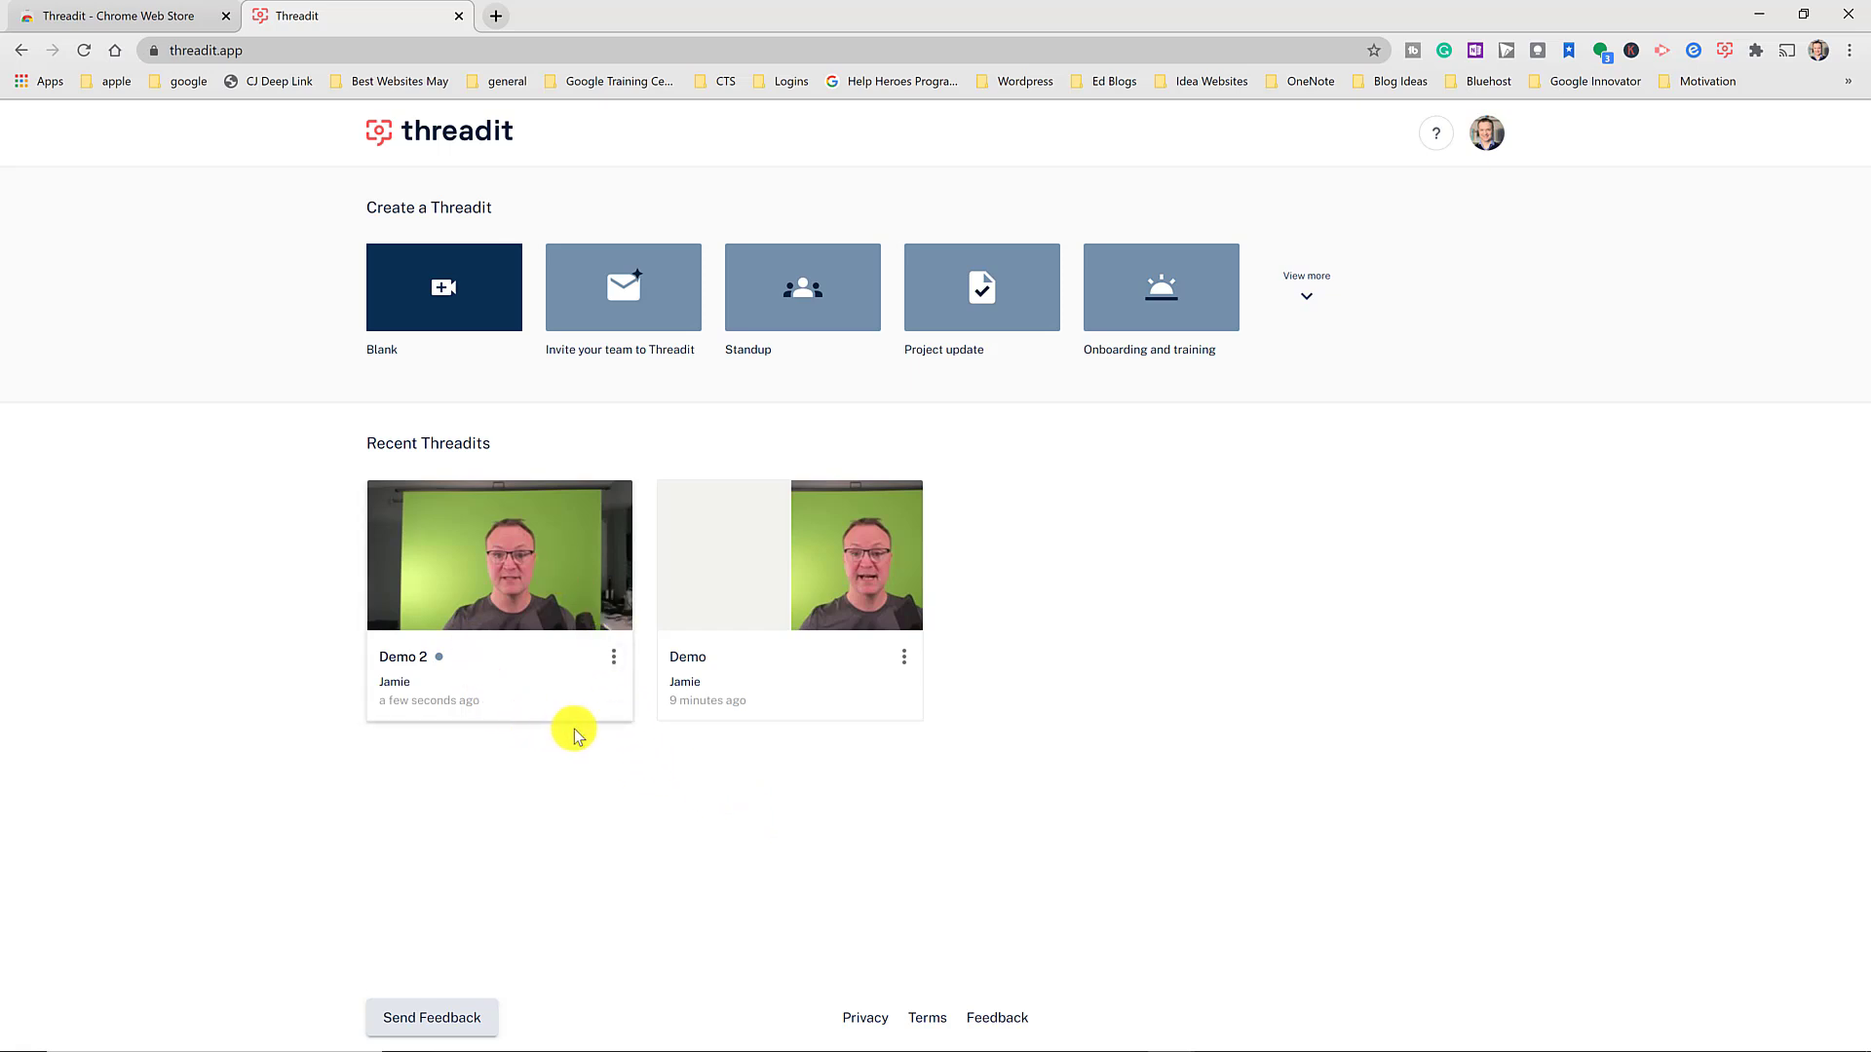
click(516, 648)
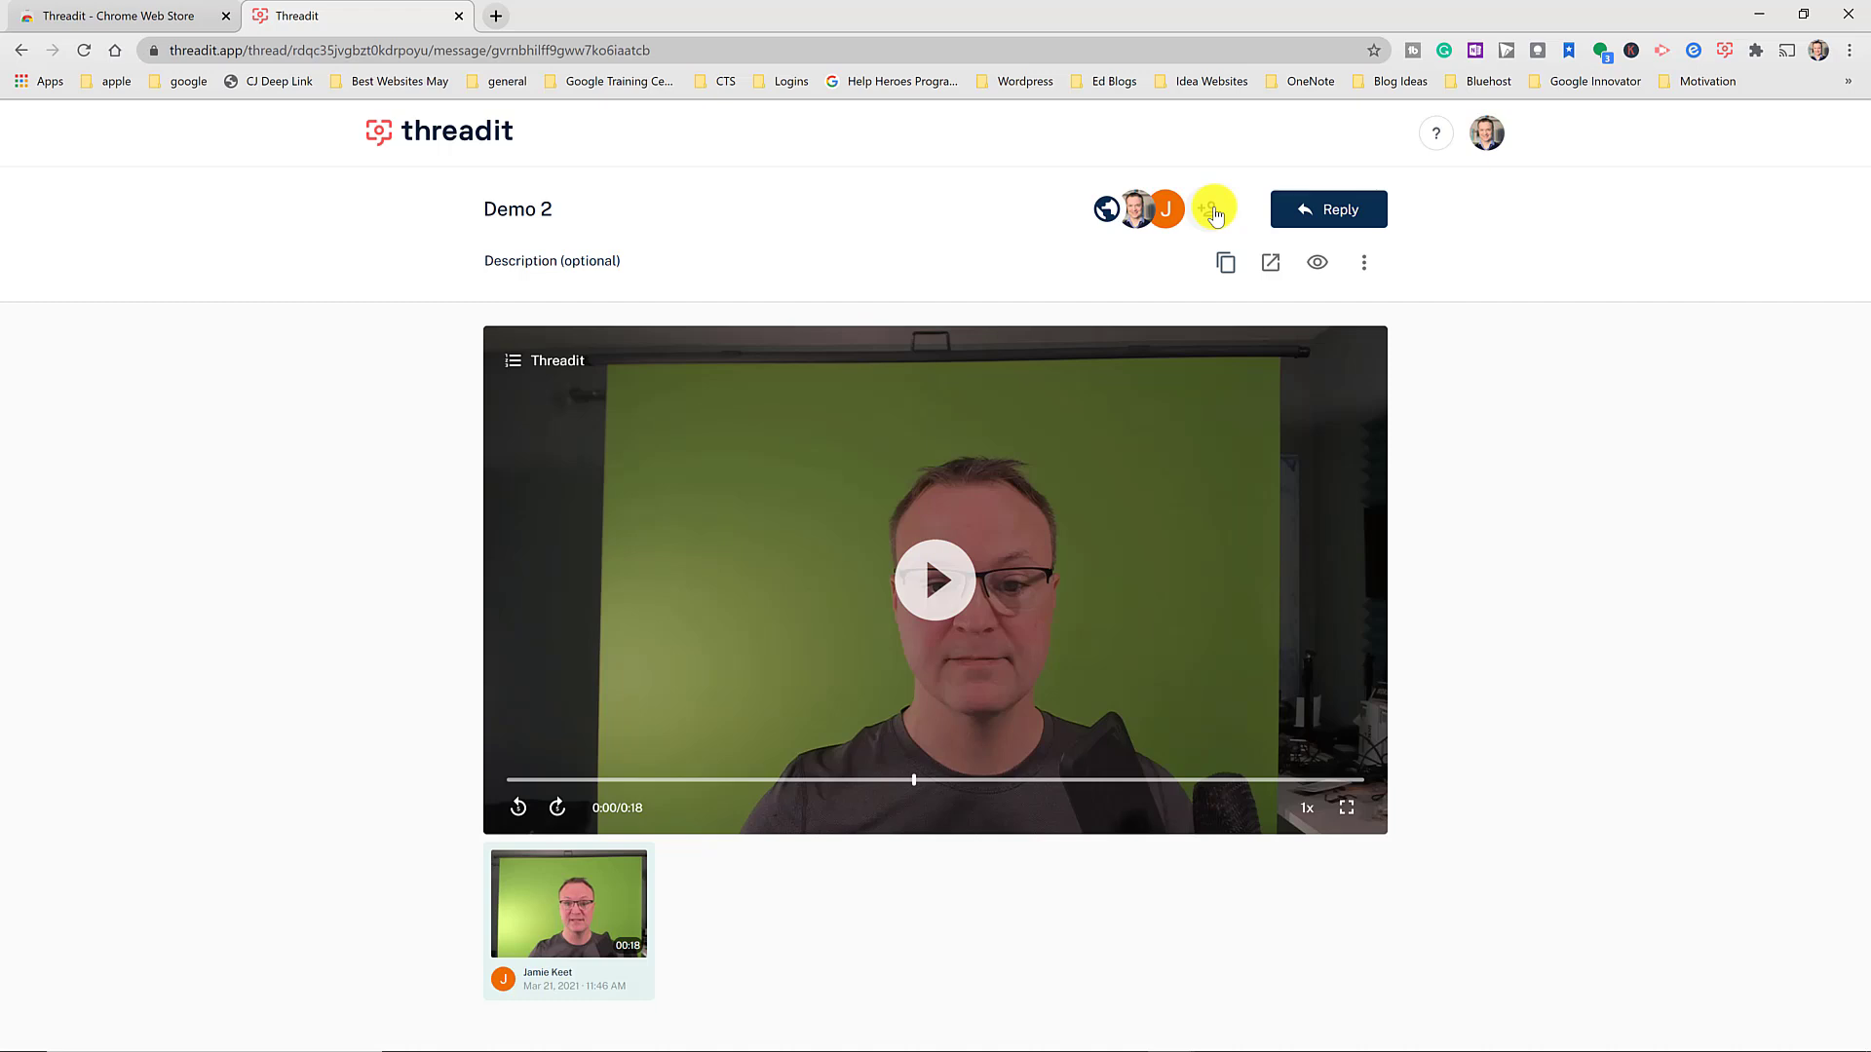
- Review Demo 2's sharing settings, then briefly play and pause its video
click(1214, 210)
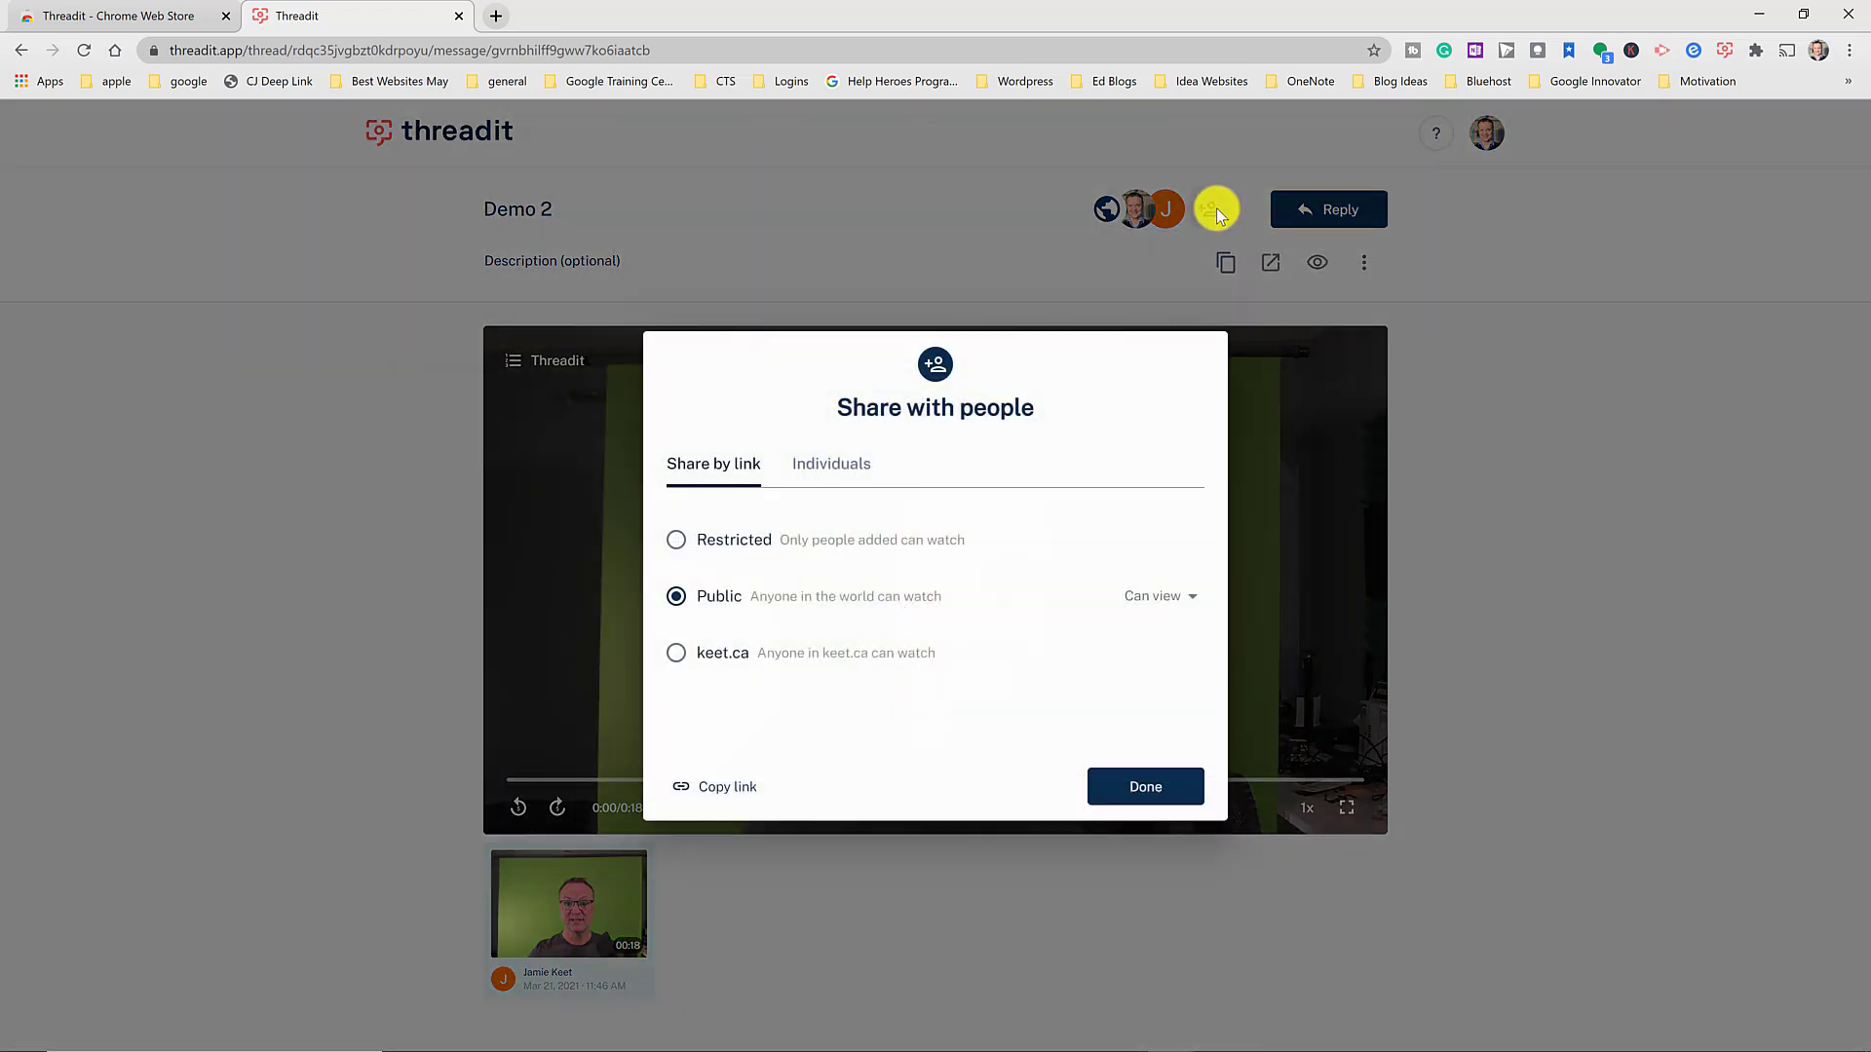
click(1177, 797)
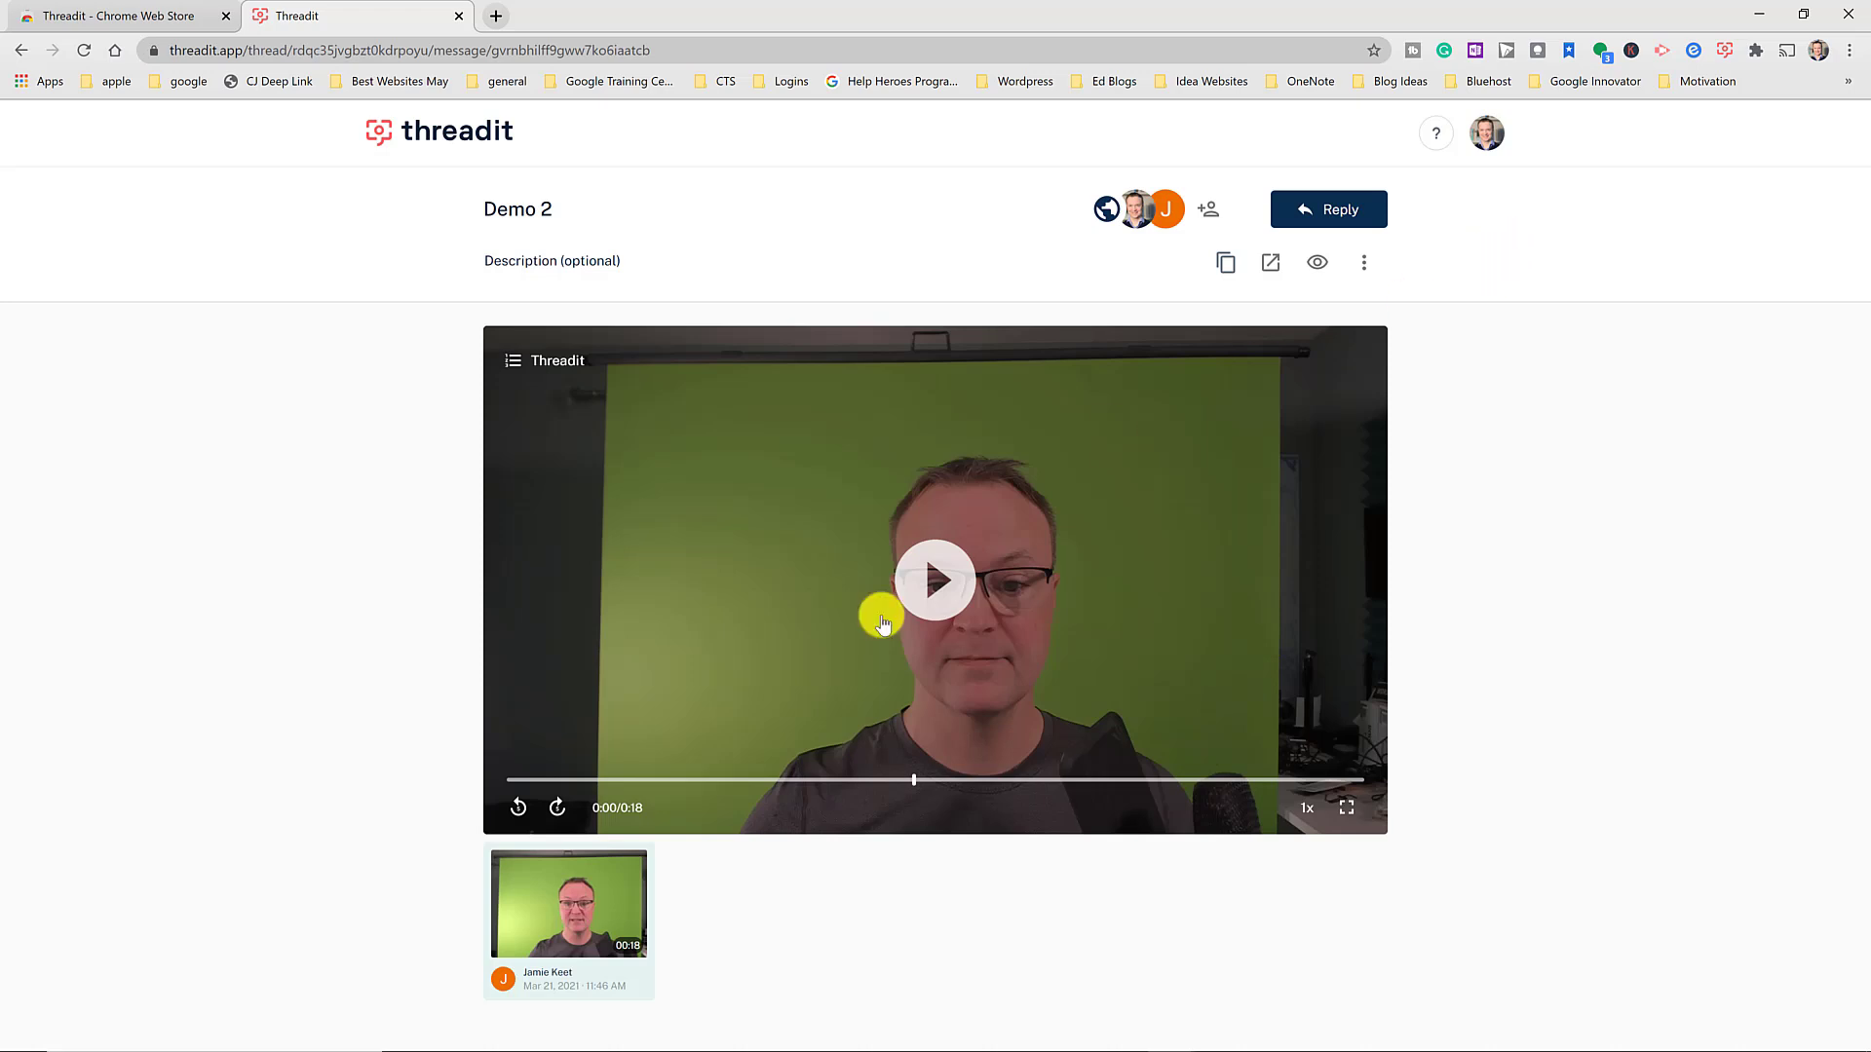
click(935, 580)
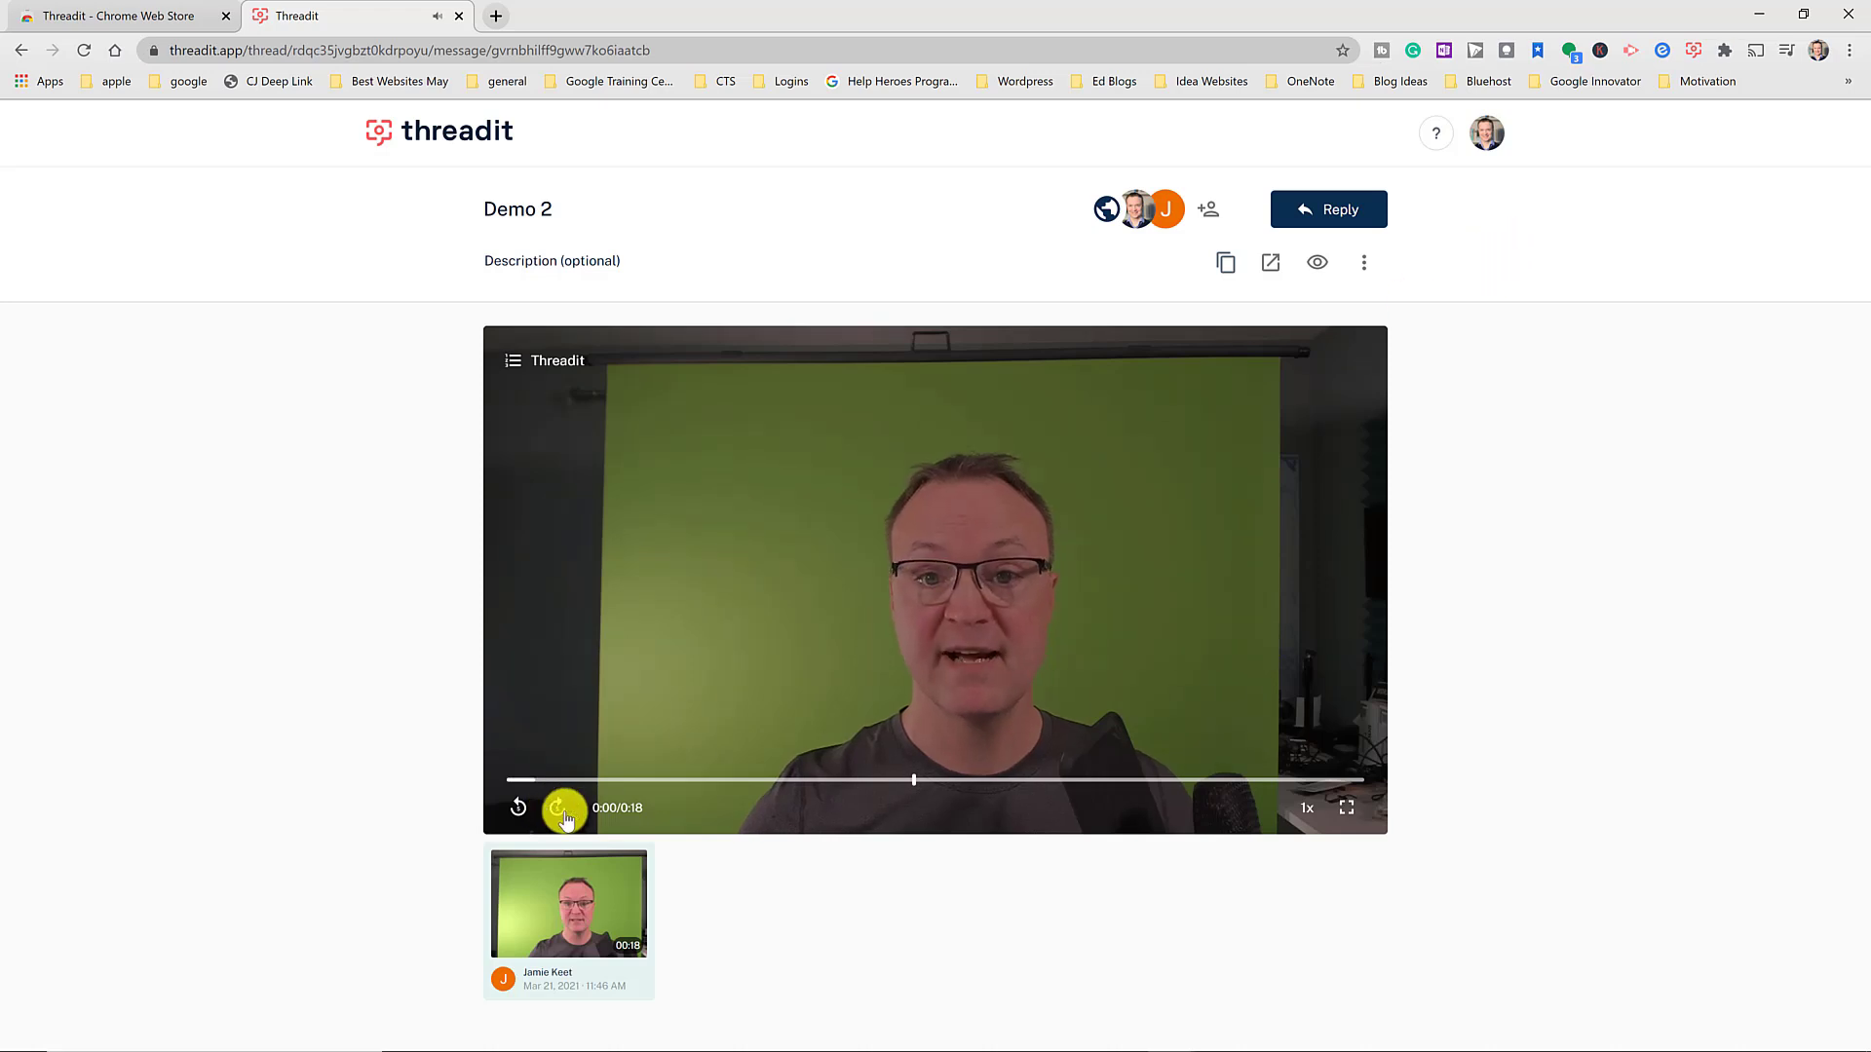
click(833, 636)
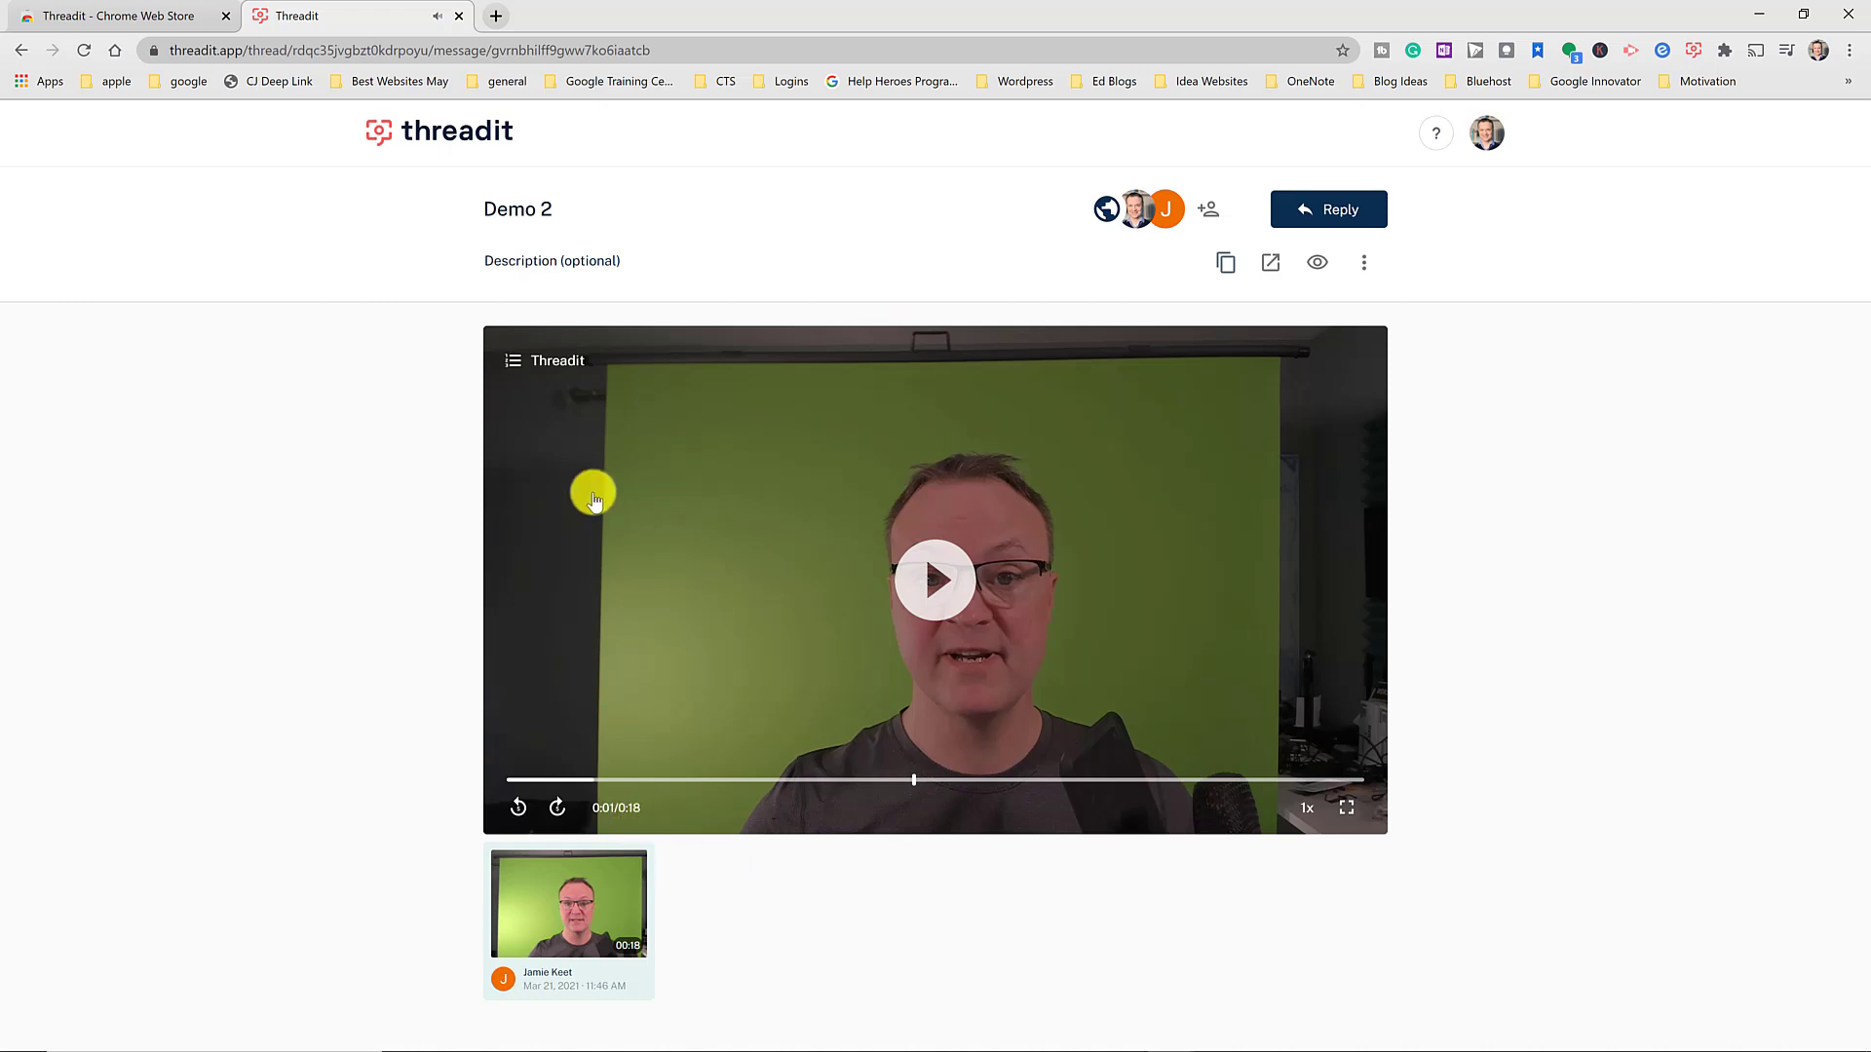
- Jump the Demo 2 video to its Extension clip topic and play it briefly
click(518, 363)
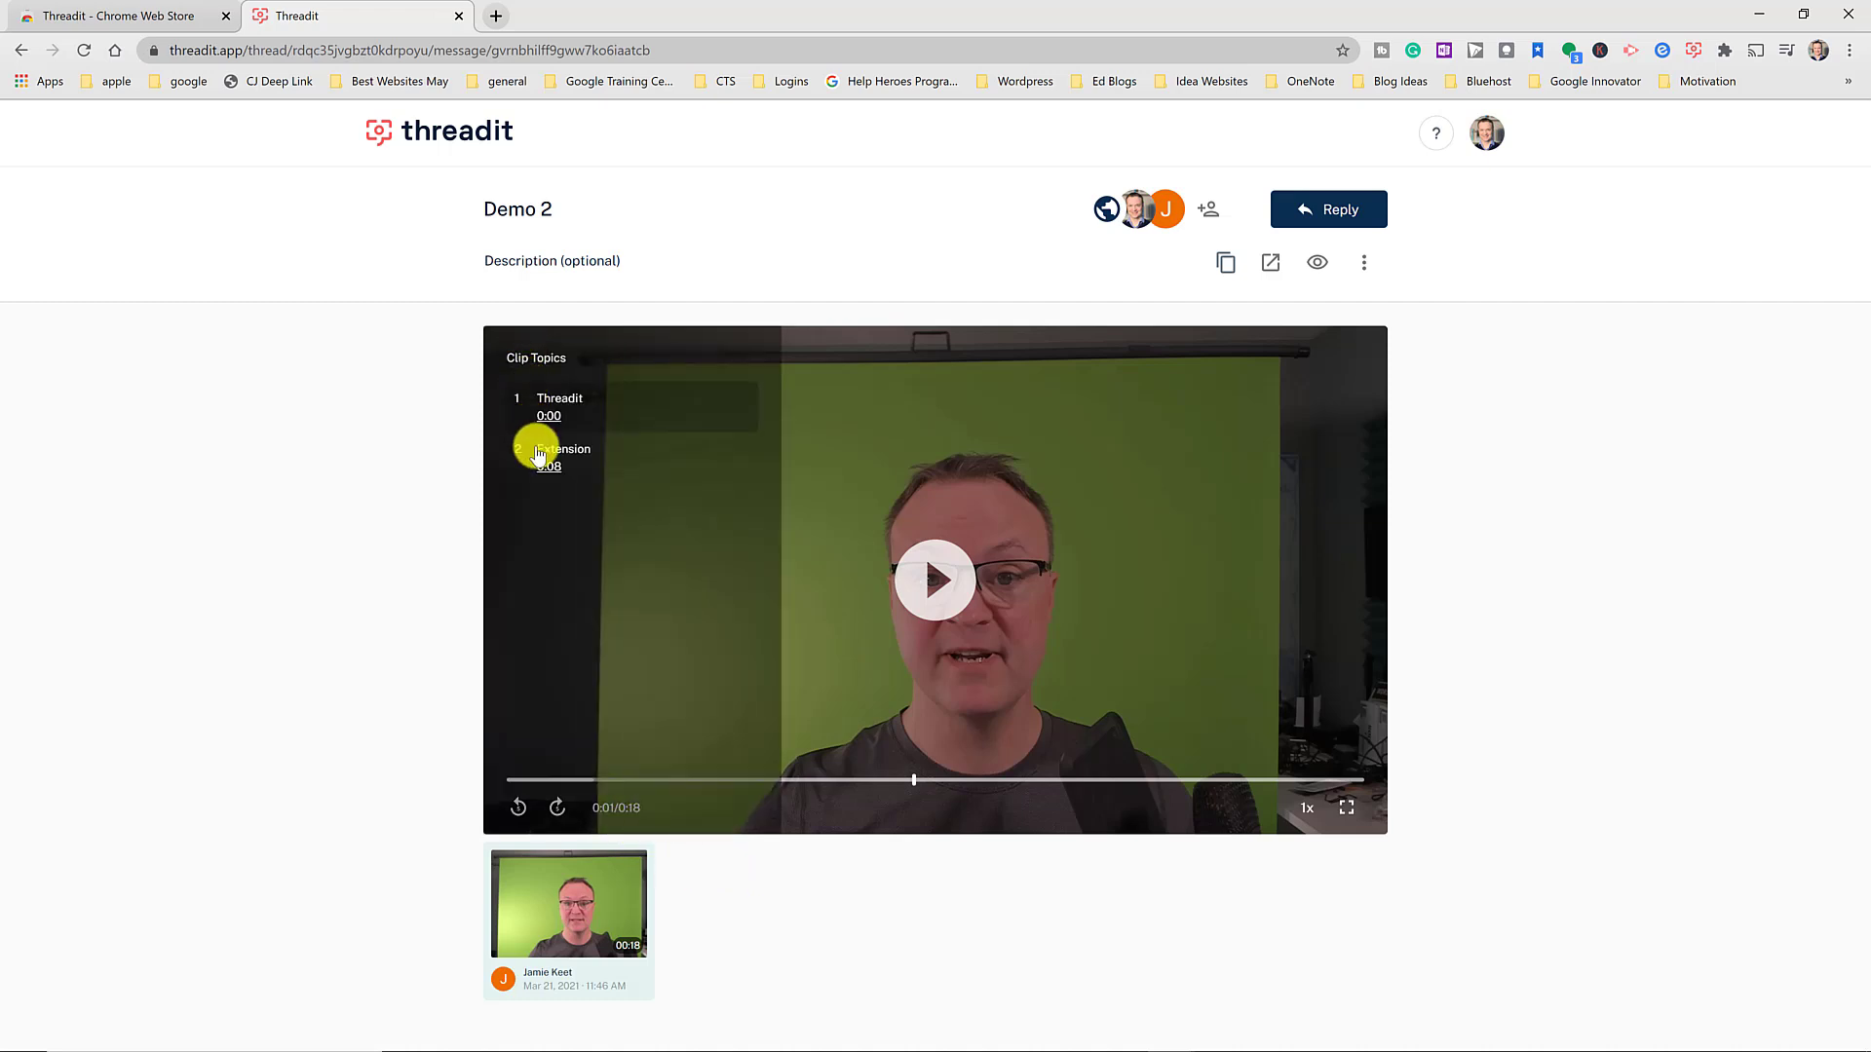
click(566, 452)
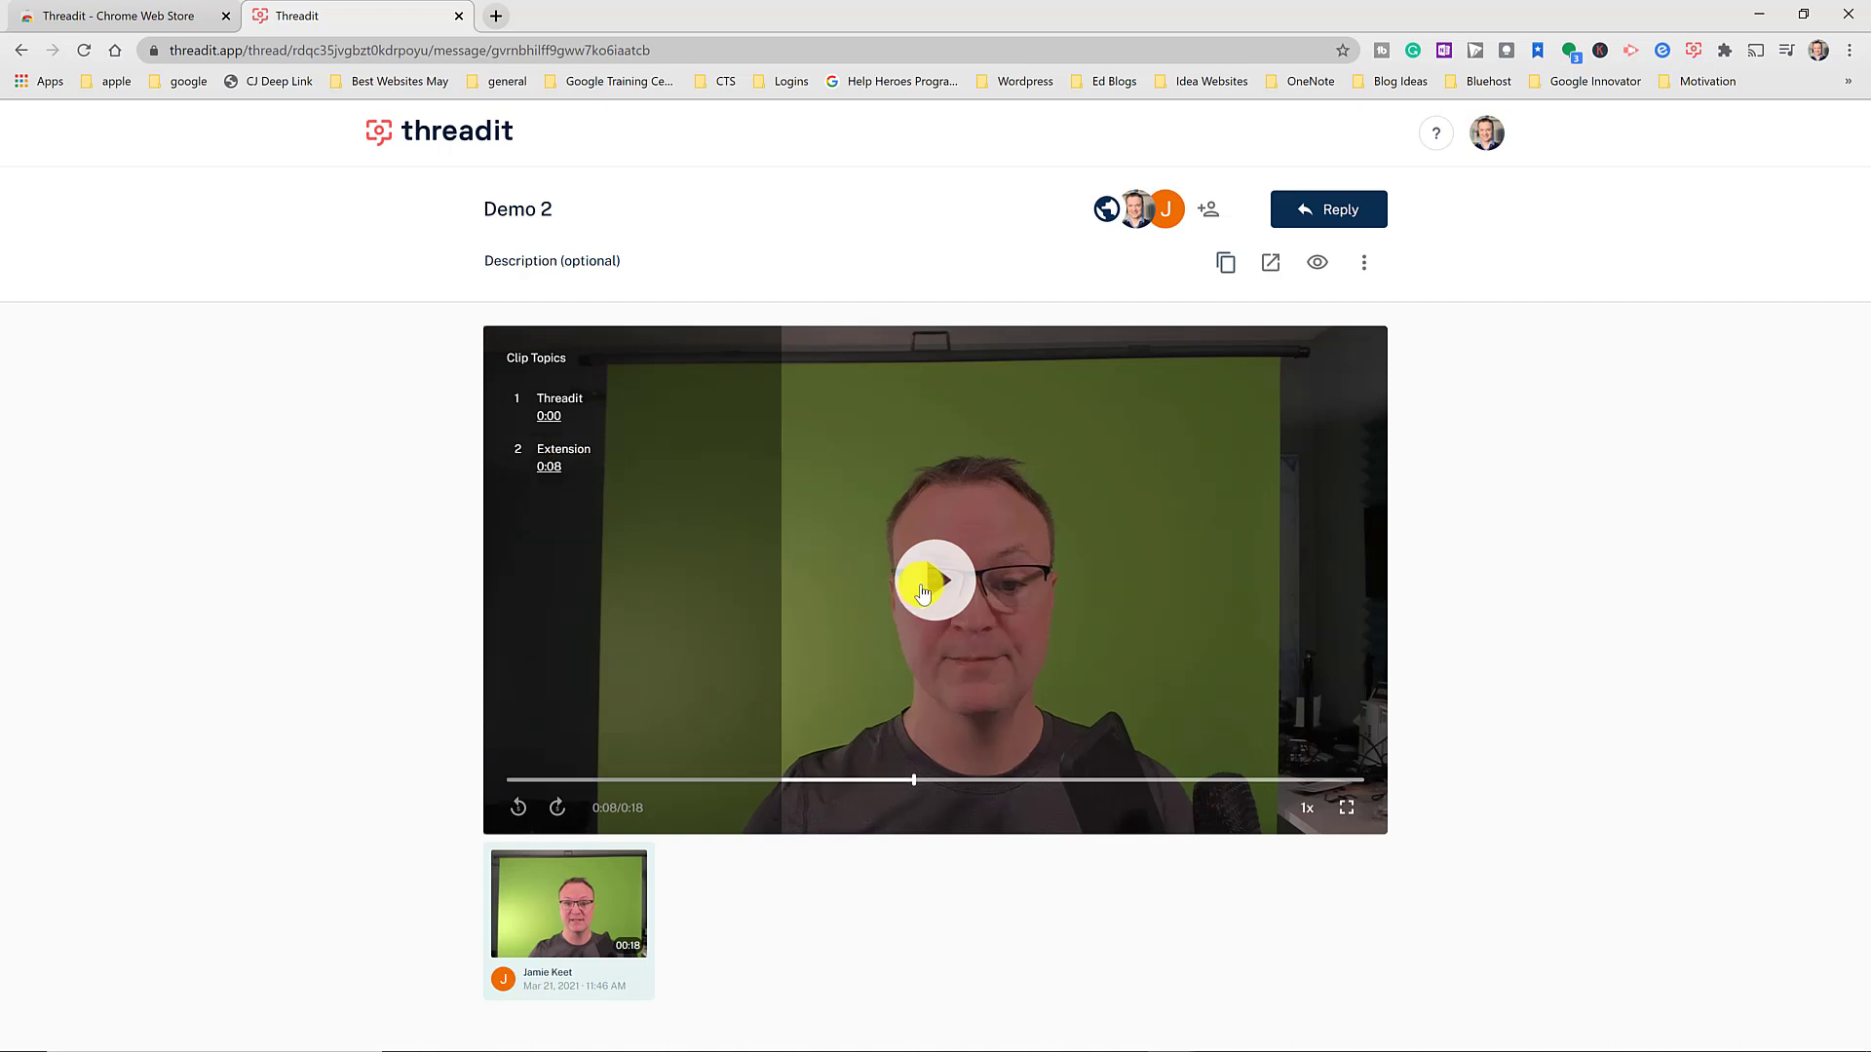
click(924, 578)
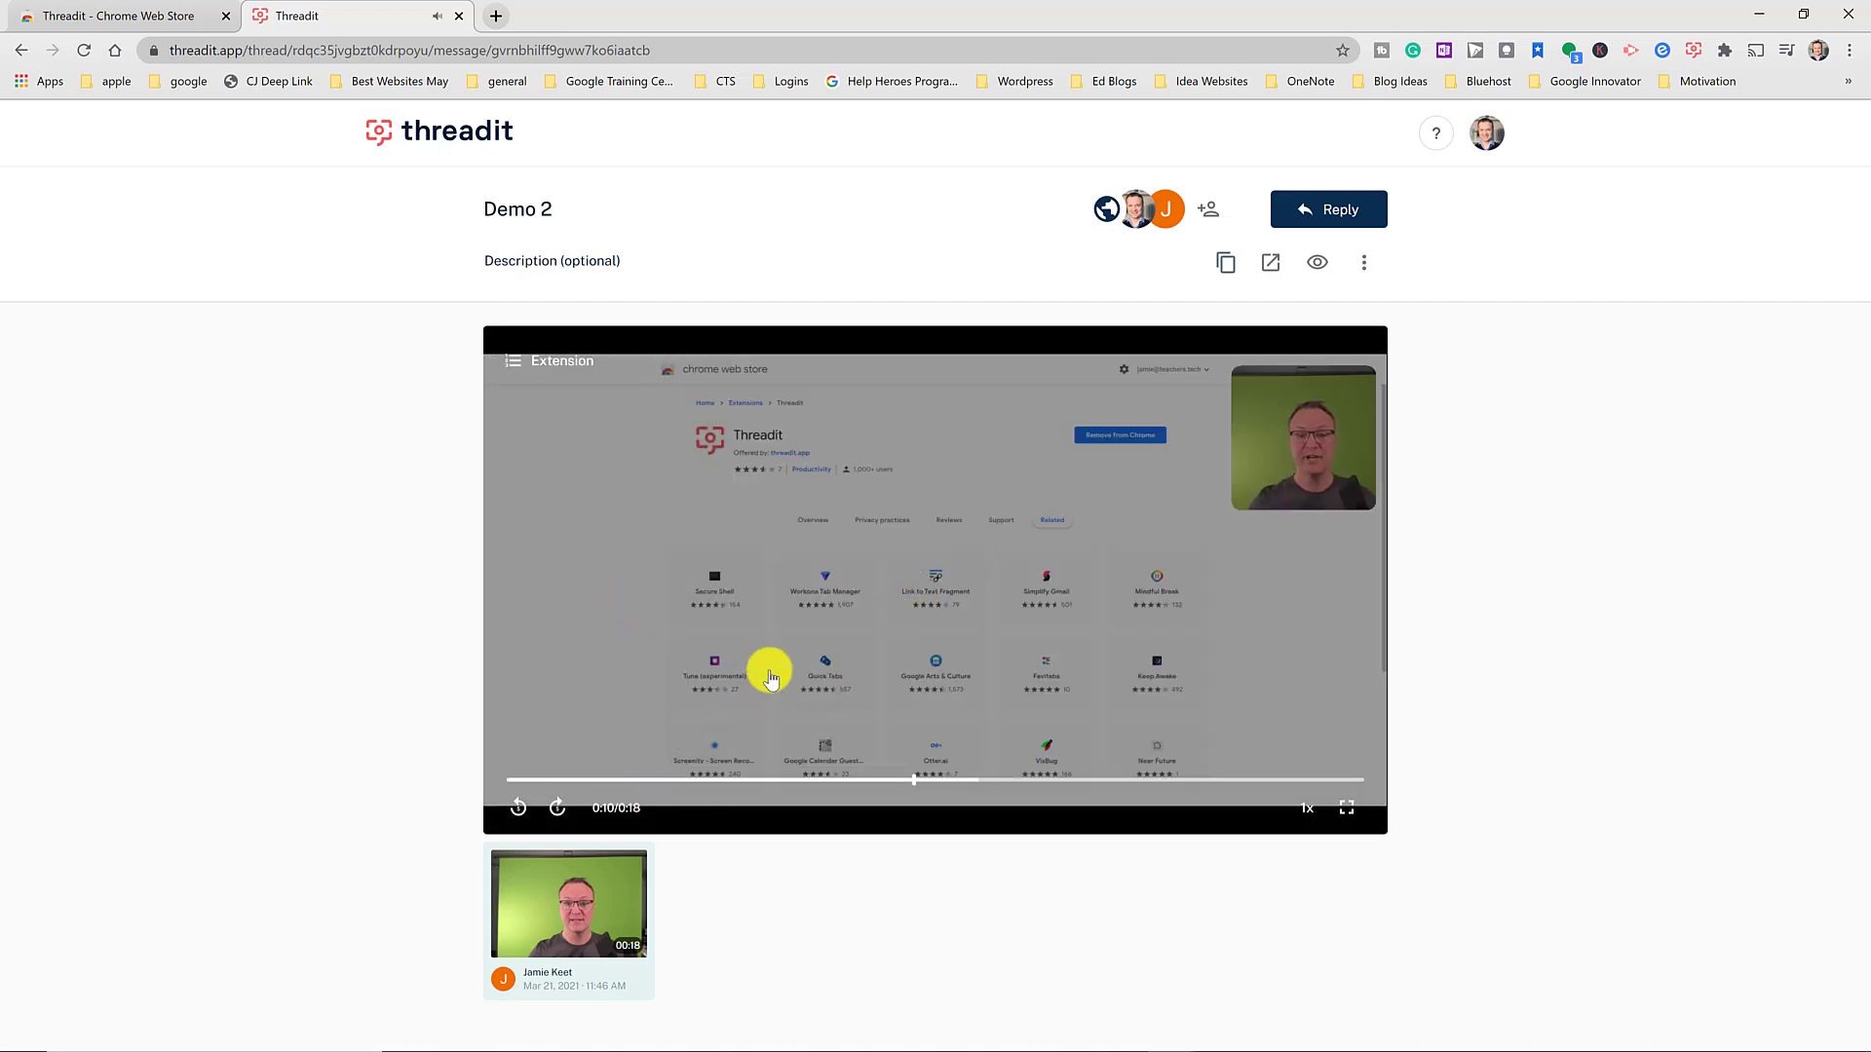
click(732, 580)
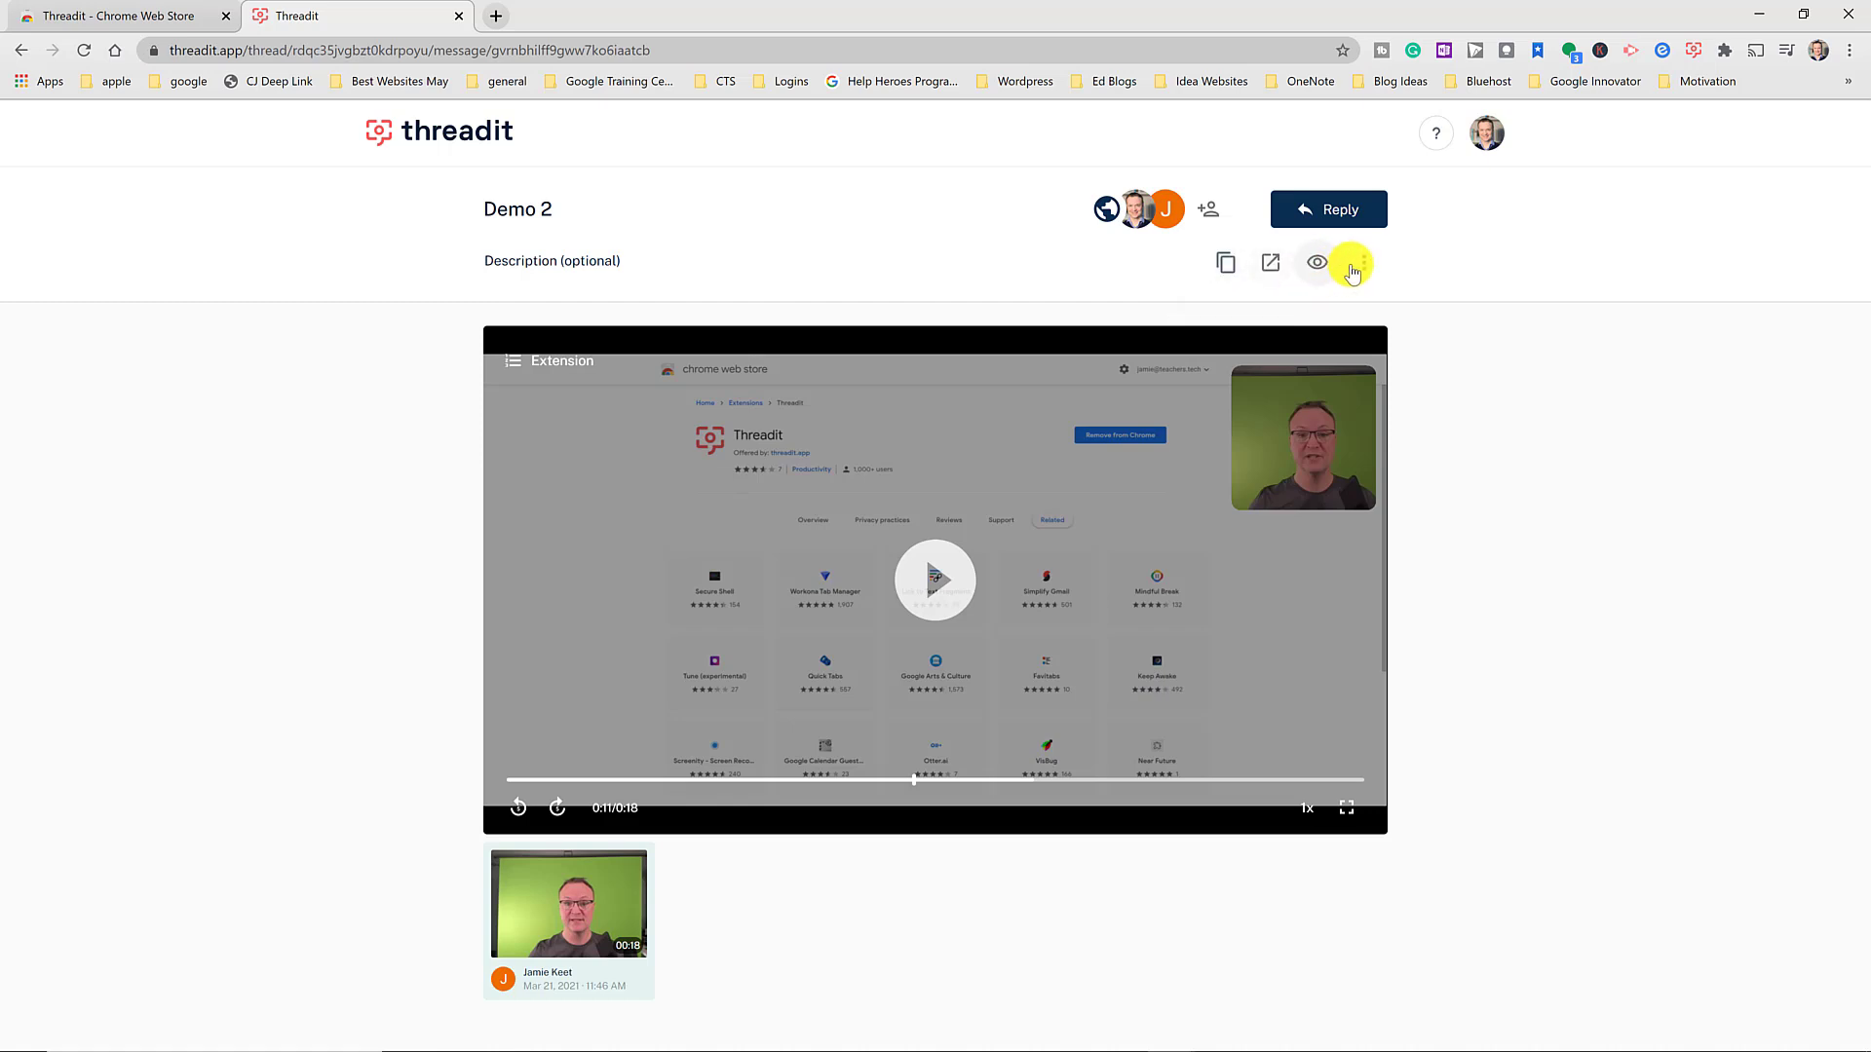
- View the thread's auto-generated transcript, then close it
click(1365, 263)
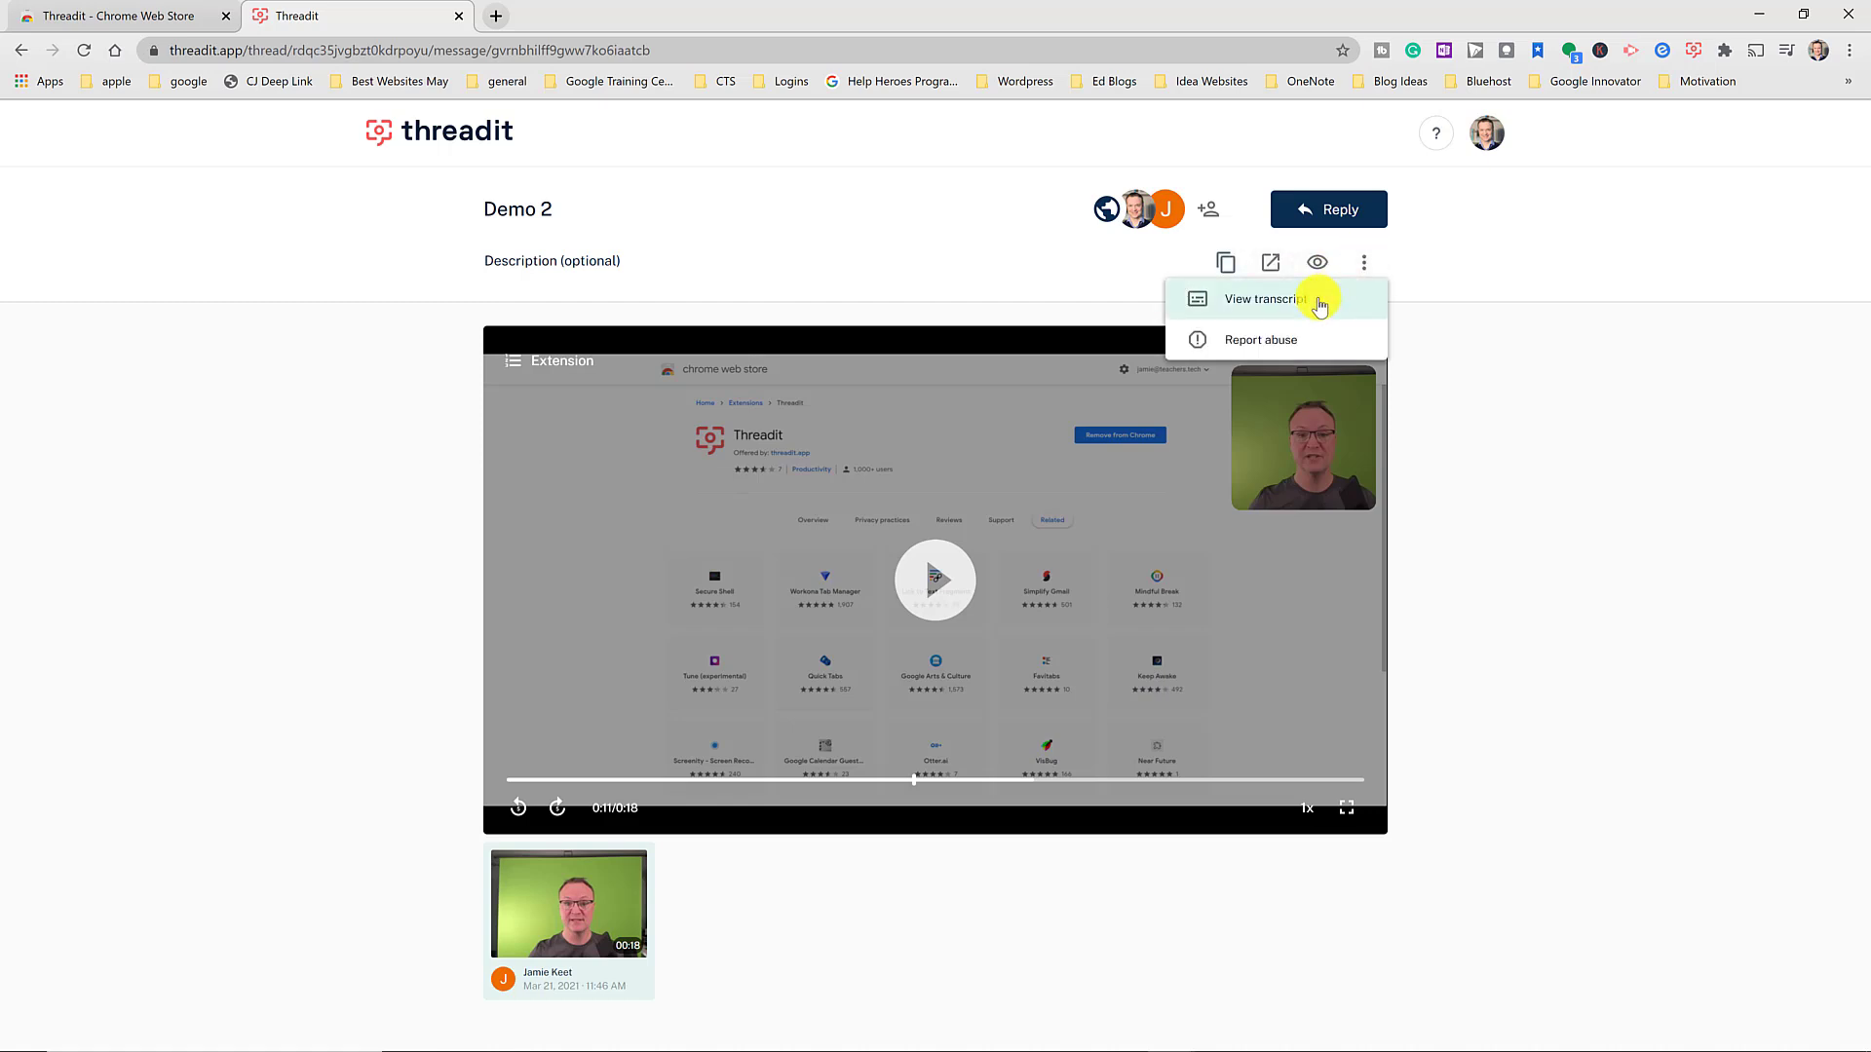
click(1310, 305)
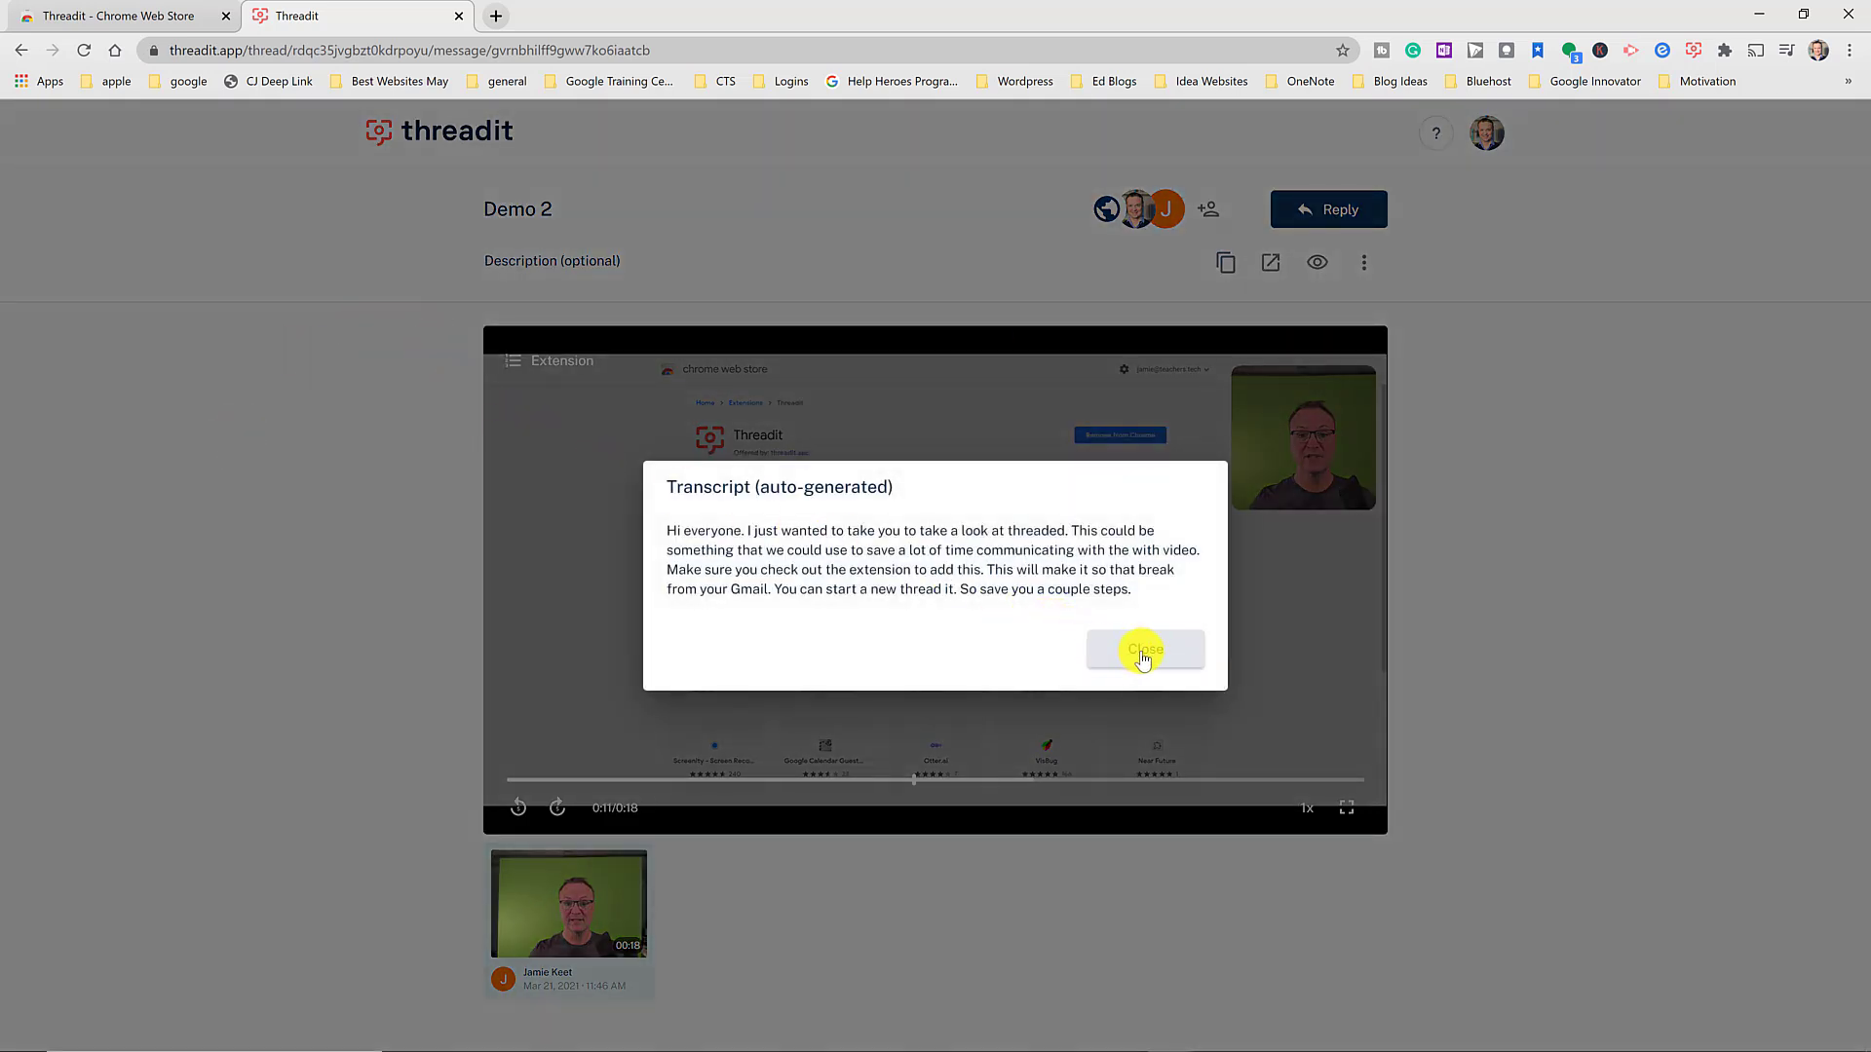
click(1133, 655)
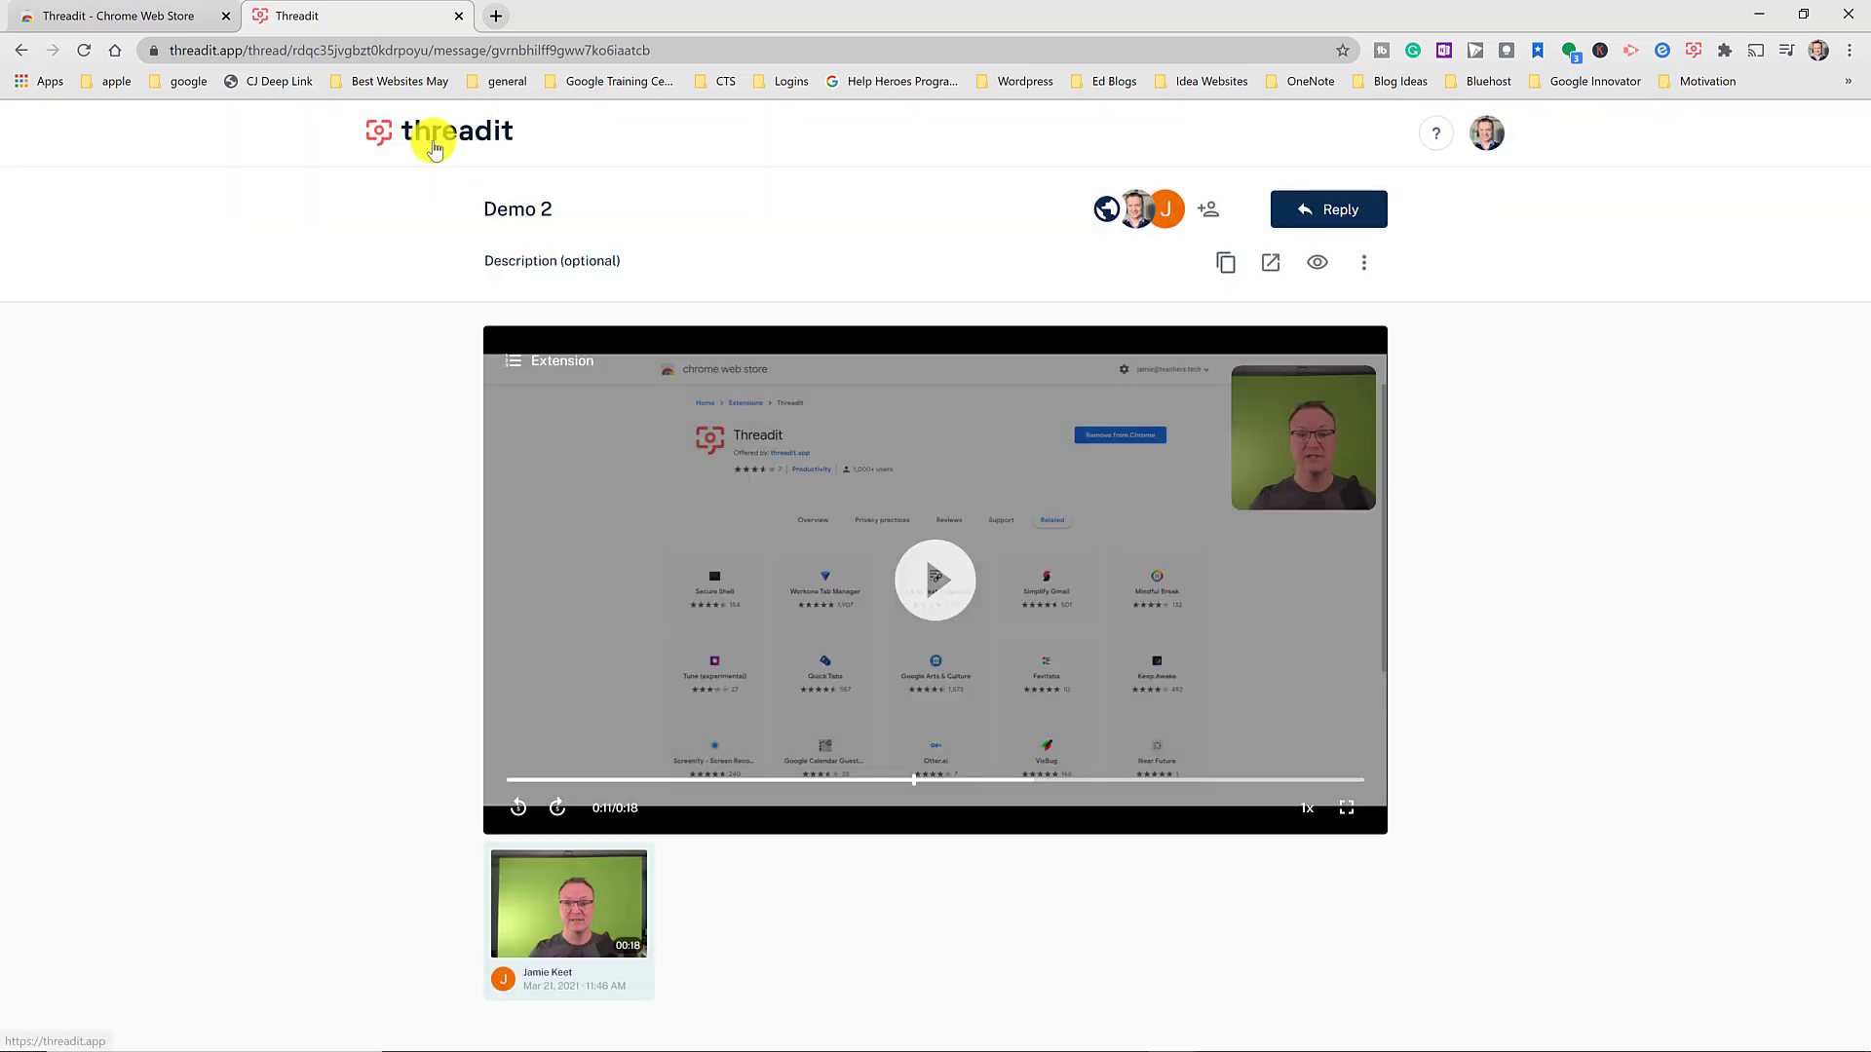
- Record a roughly 5-second video reply and publish it to the Demo 2 thread
click(1329, 208)
click(1175, 581)
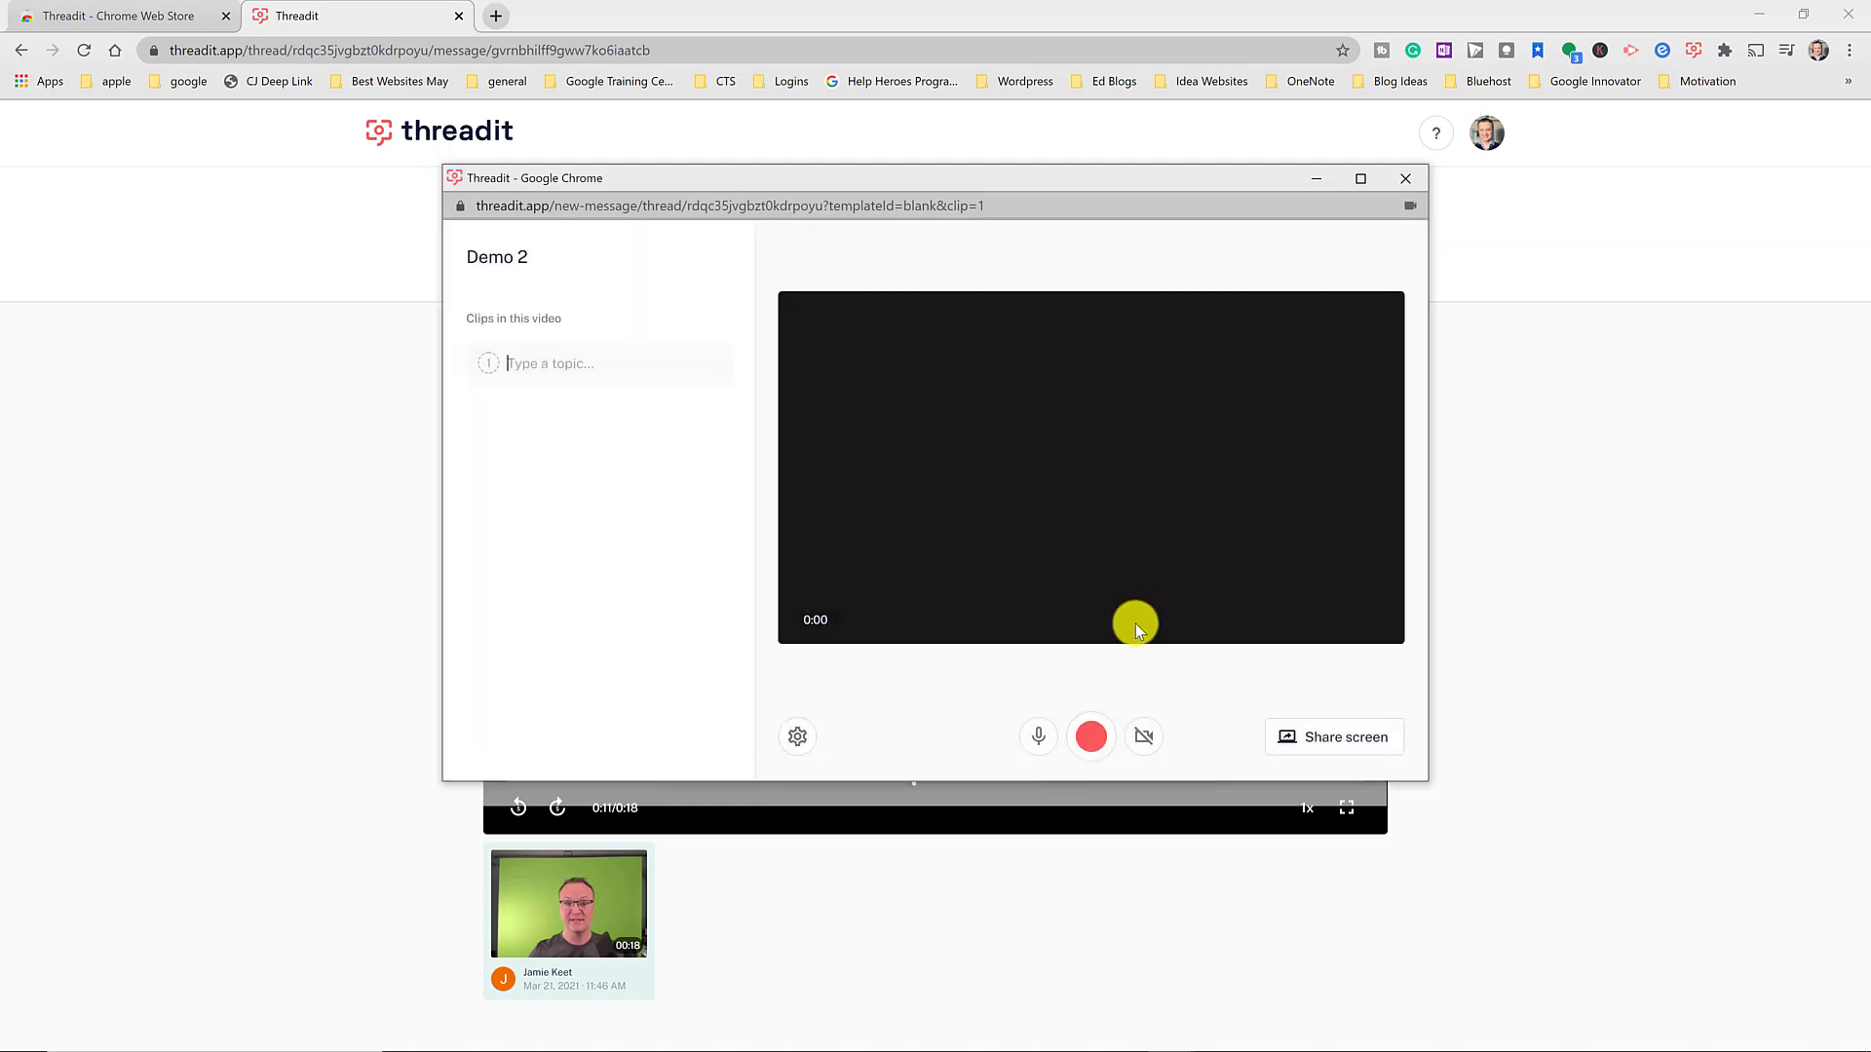
click(1092, 745)
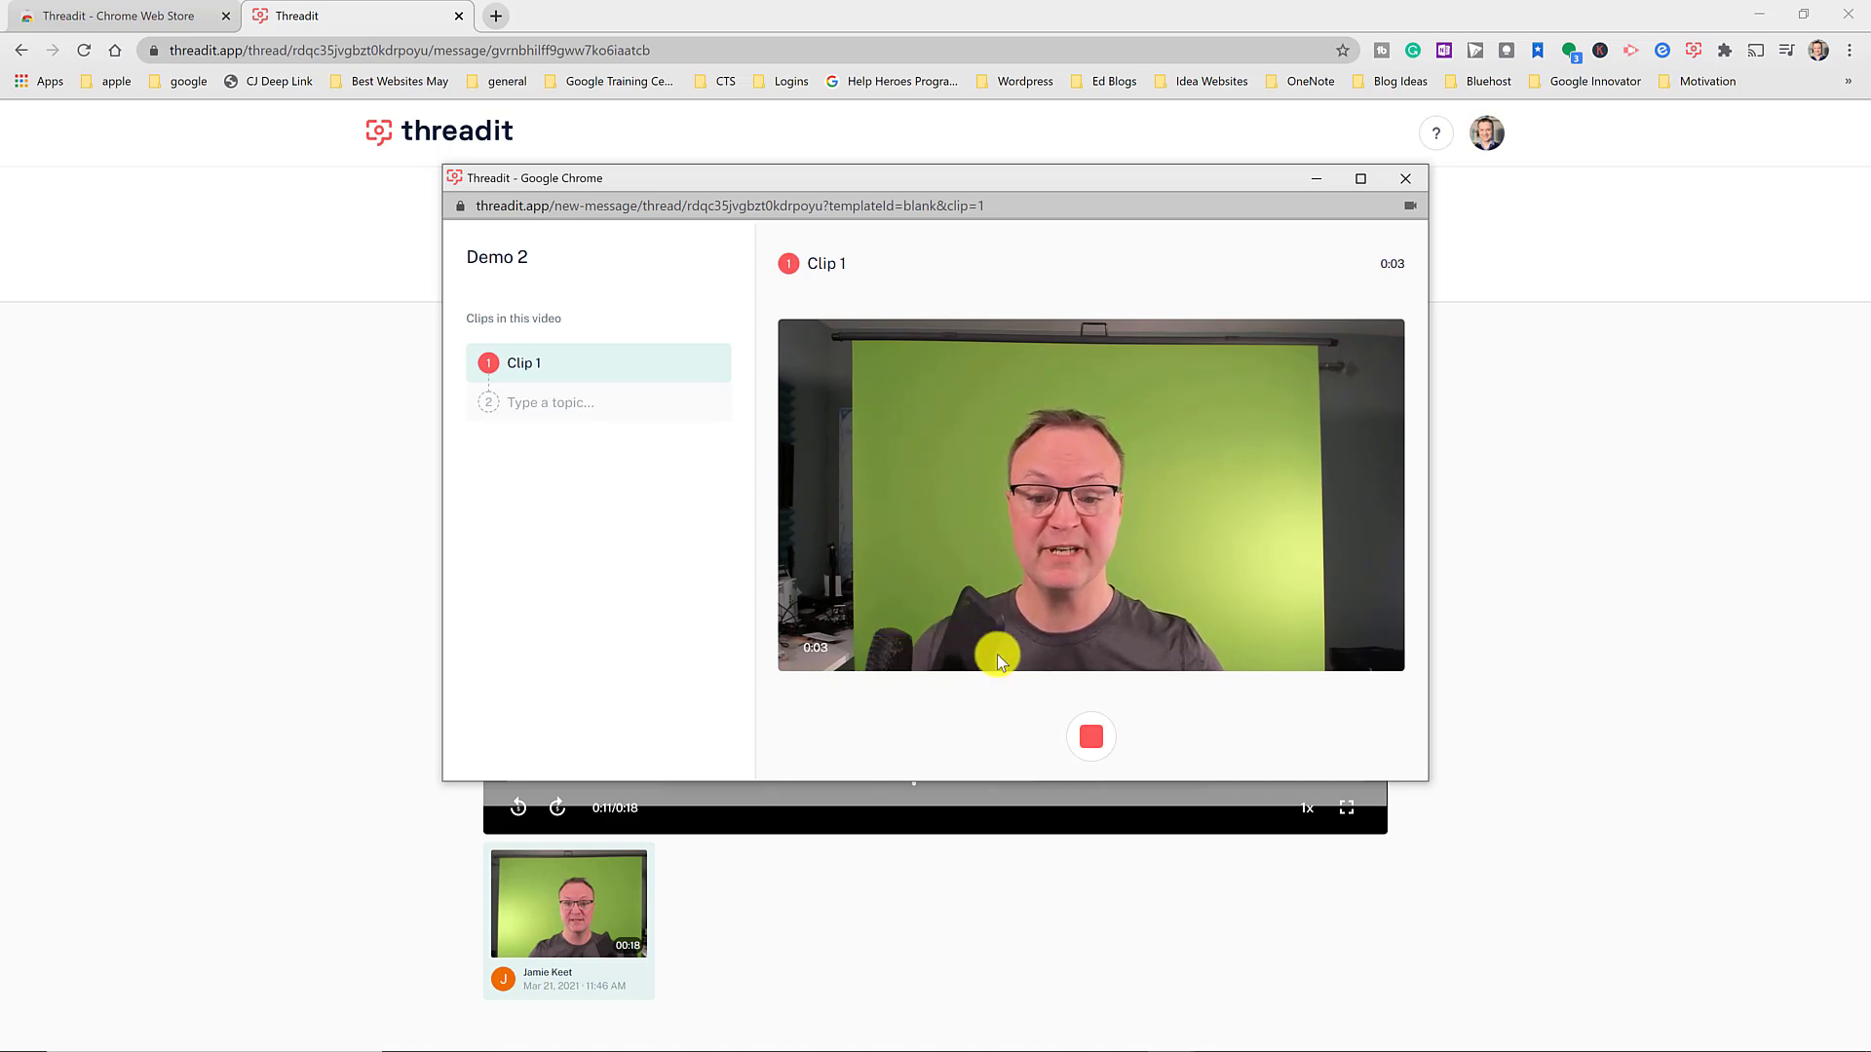
click(1095, 738)
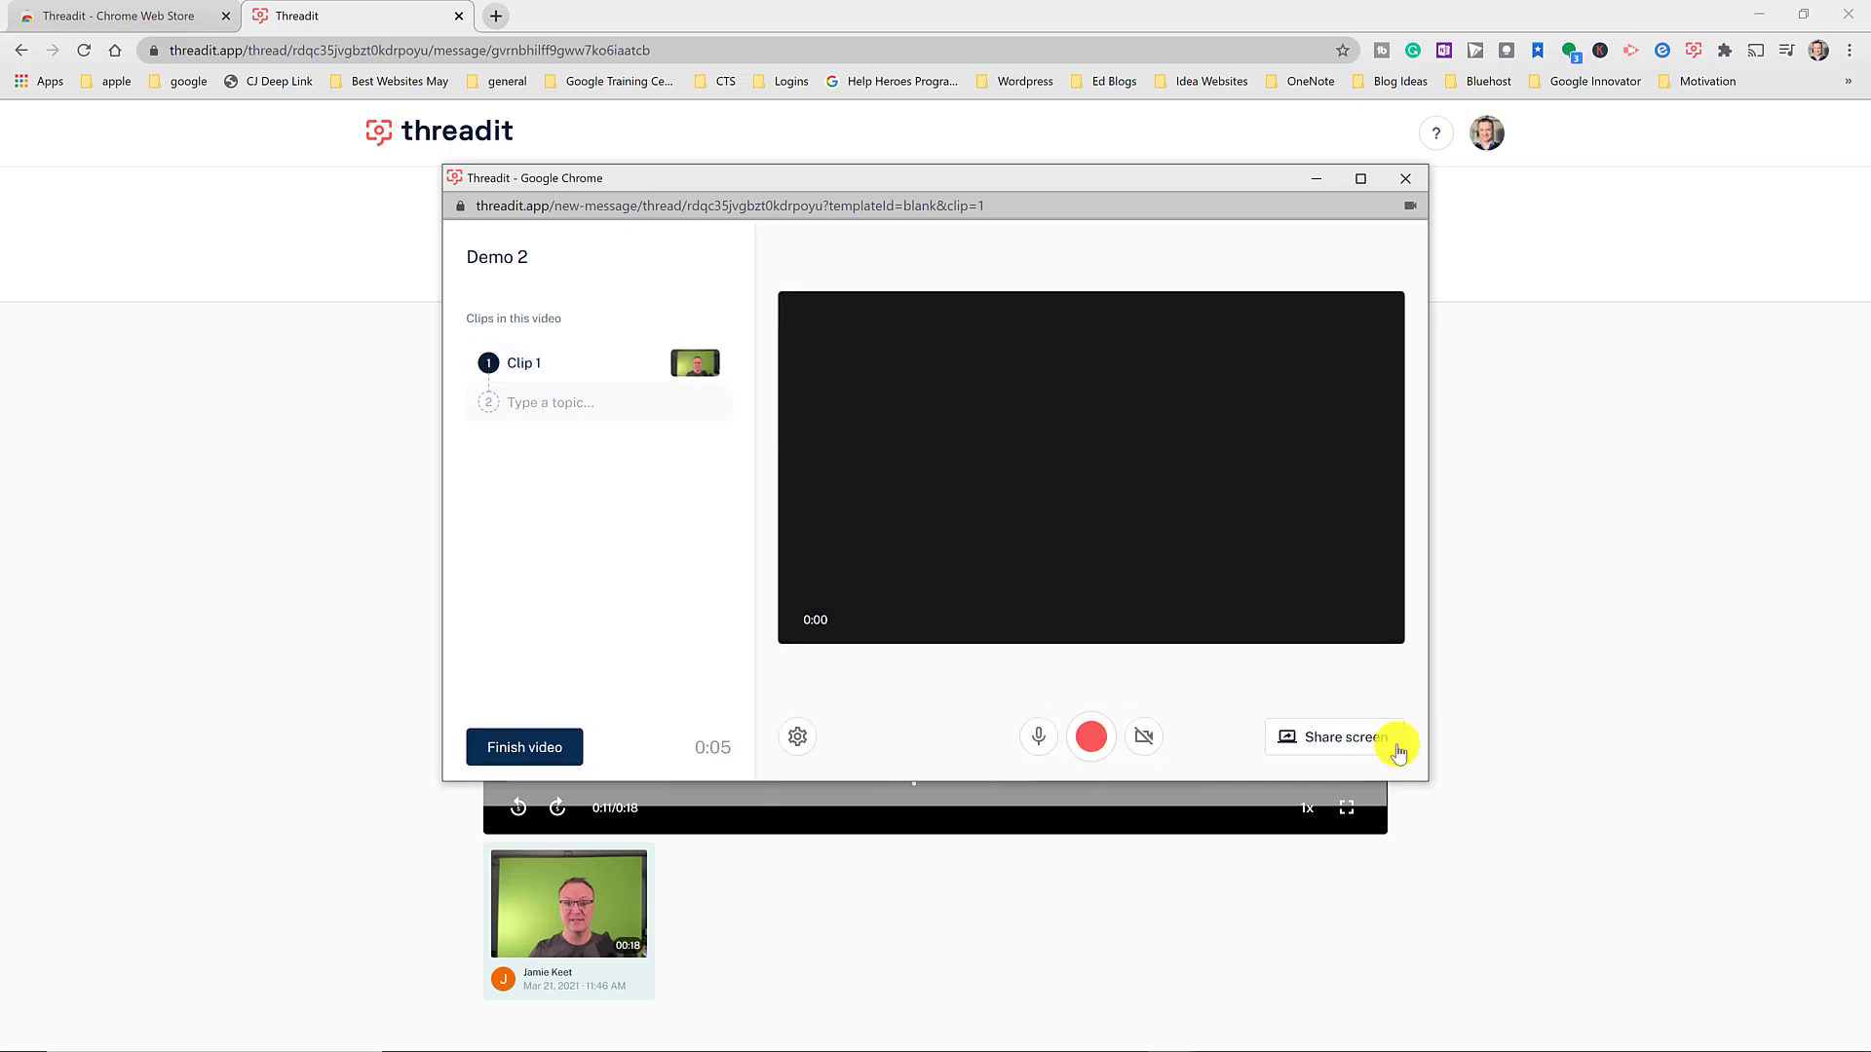
click(534, 746)
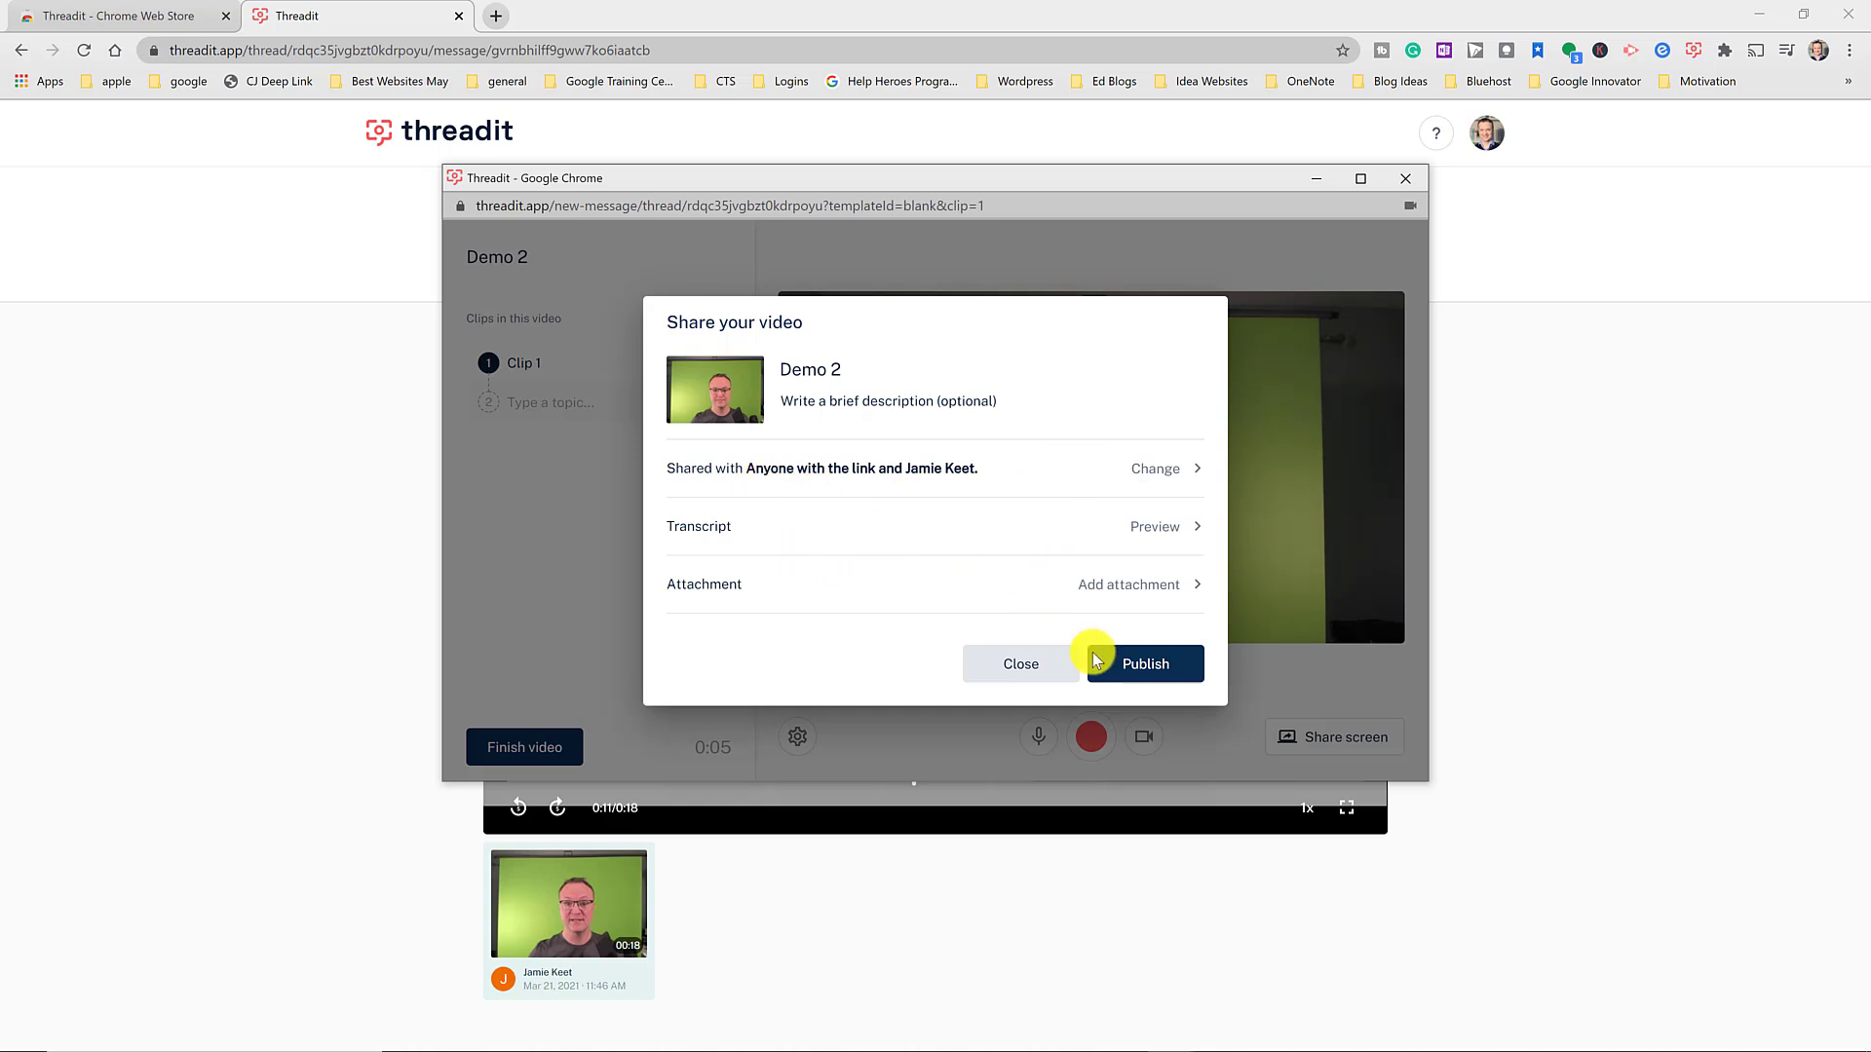
click(1169, 672)
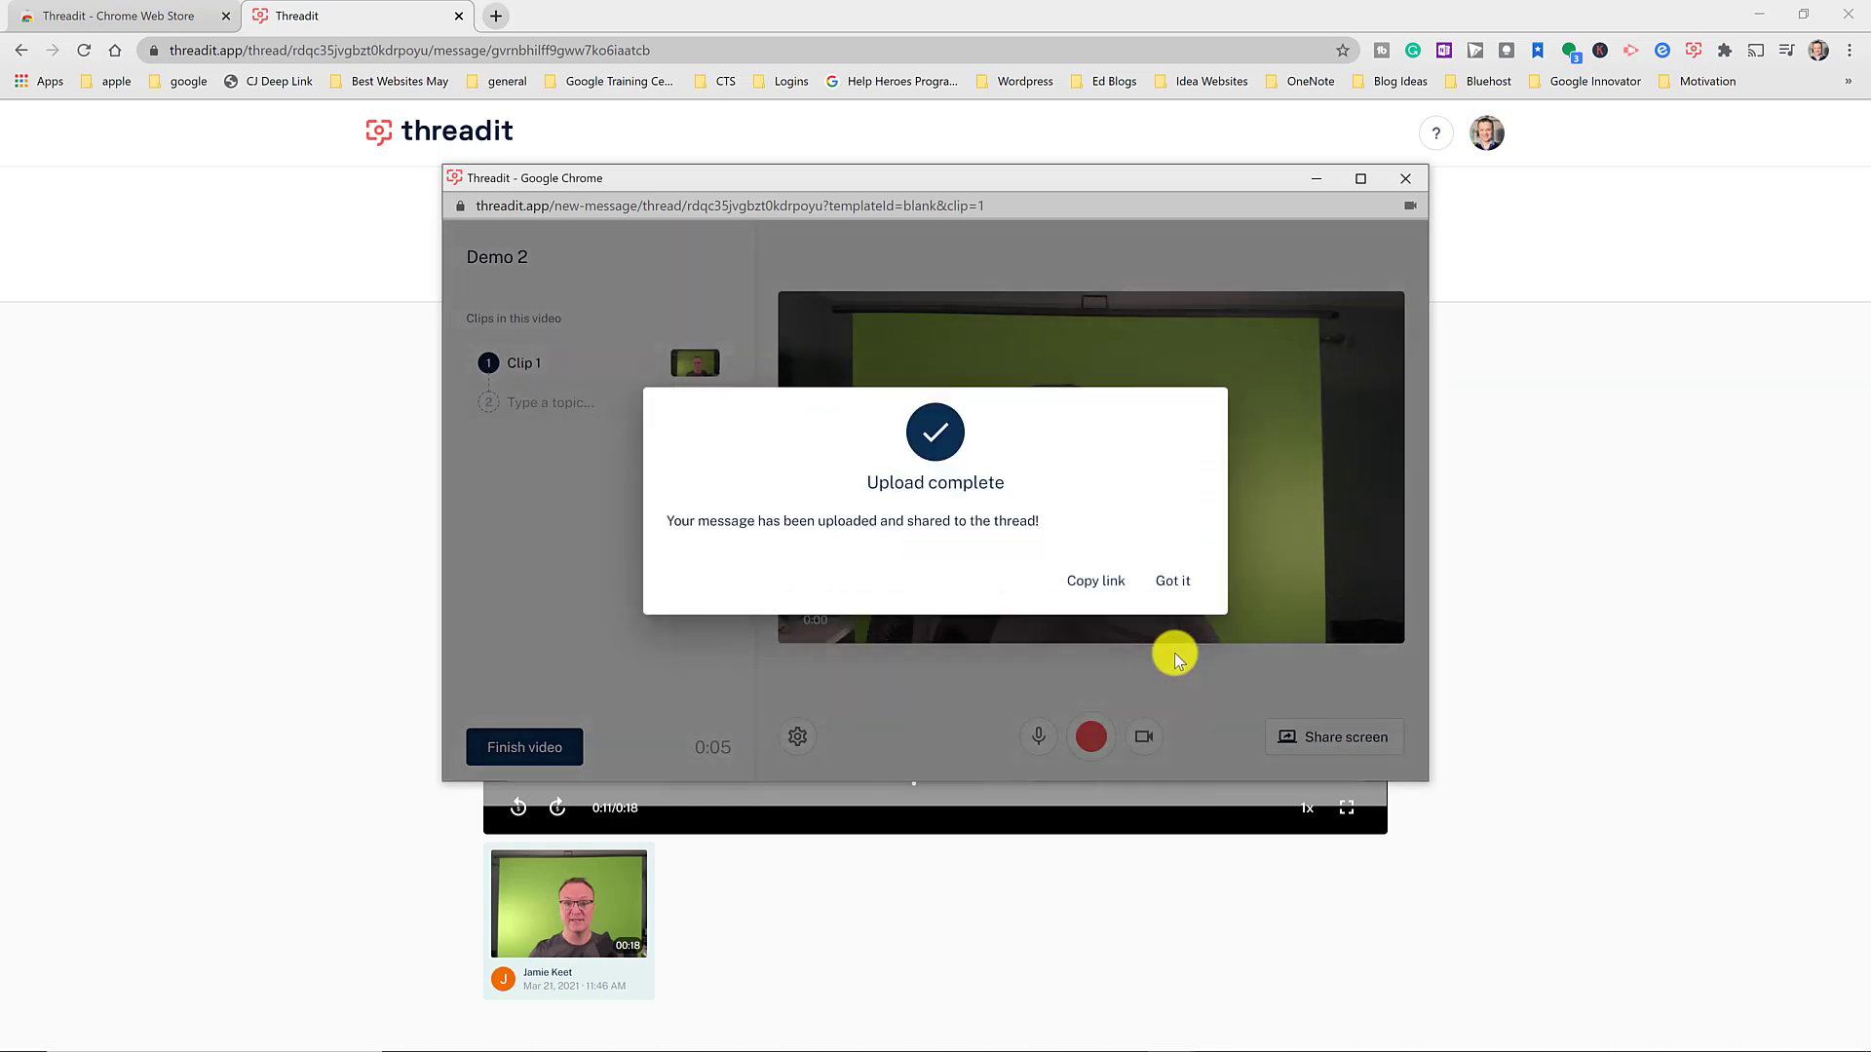
click(1173, 582)
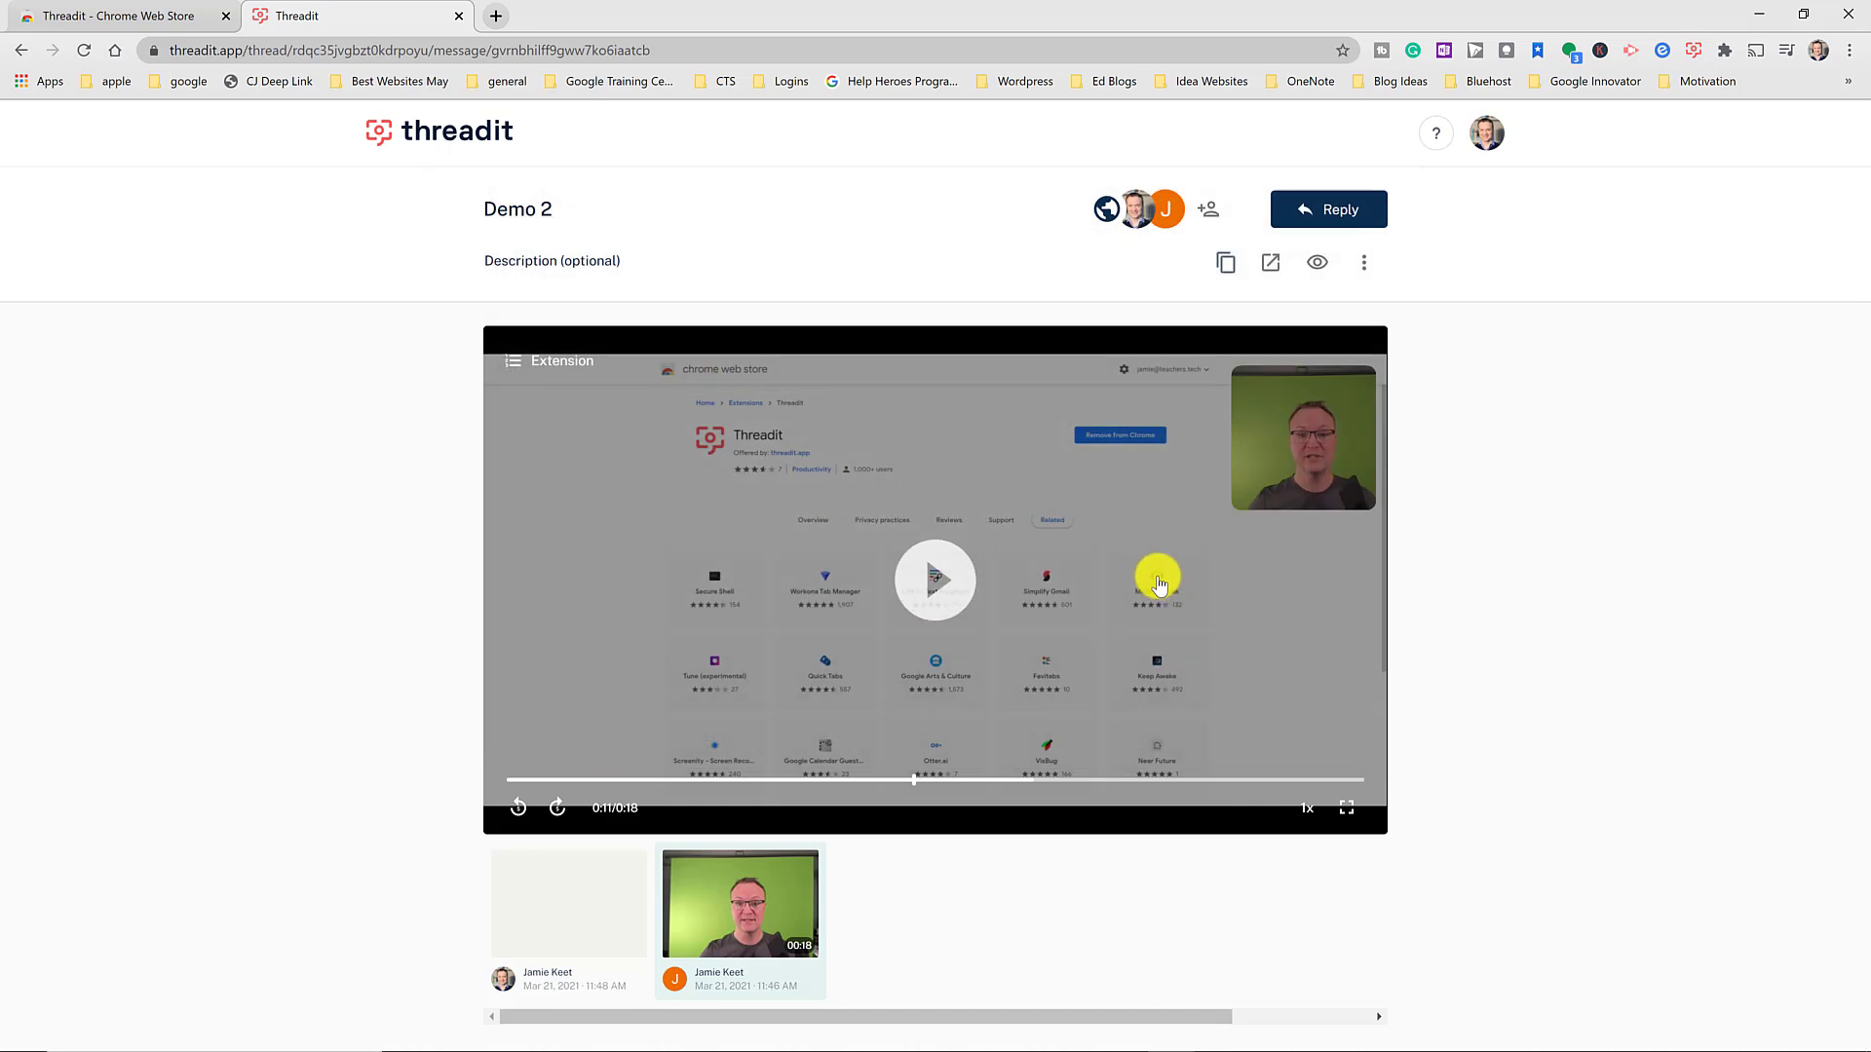
- In the other Chrome window's Threadit tab, go to the threadit.app home page
mouse_move(1091, 1042)
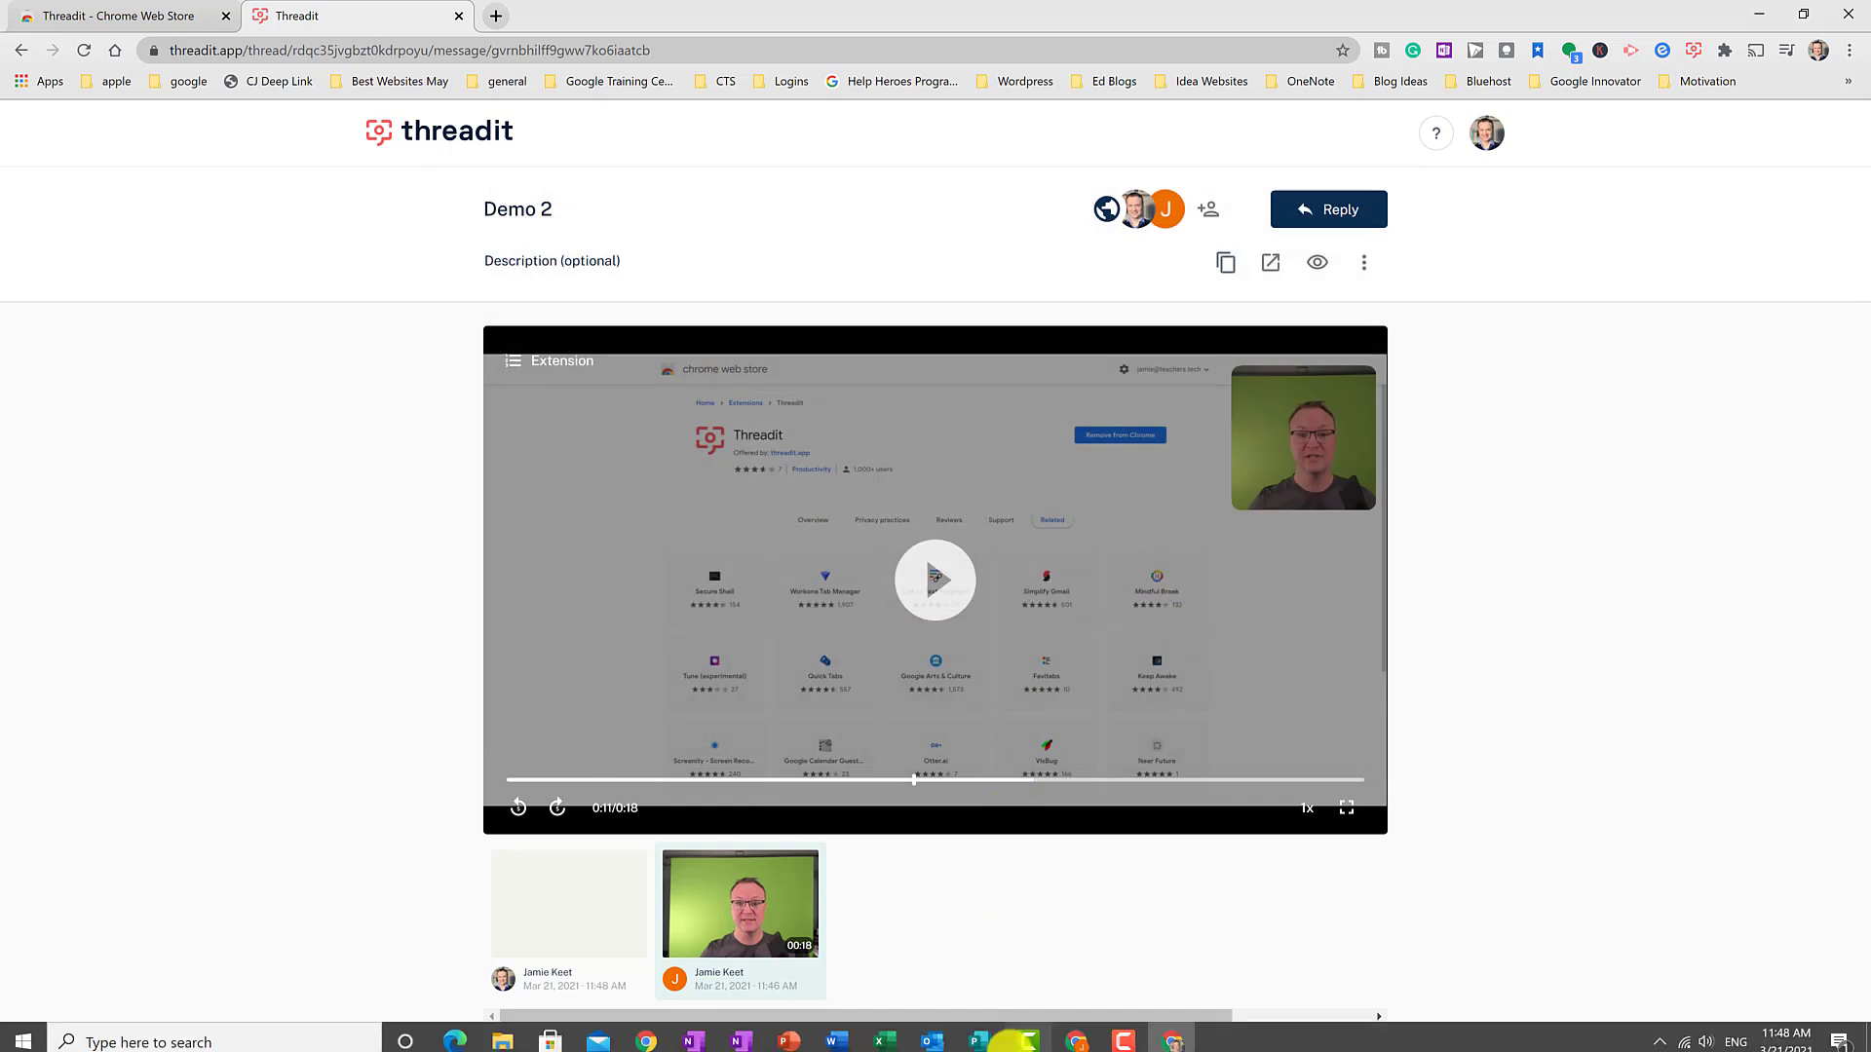
click(1082, 1035)
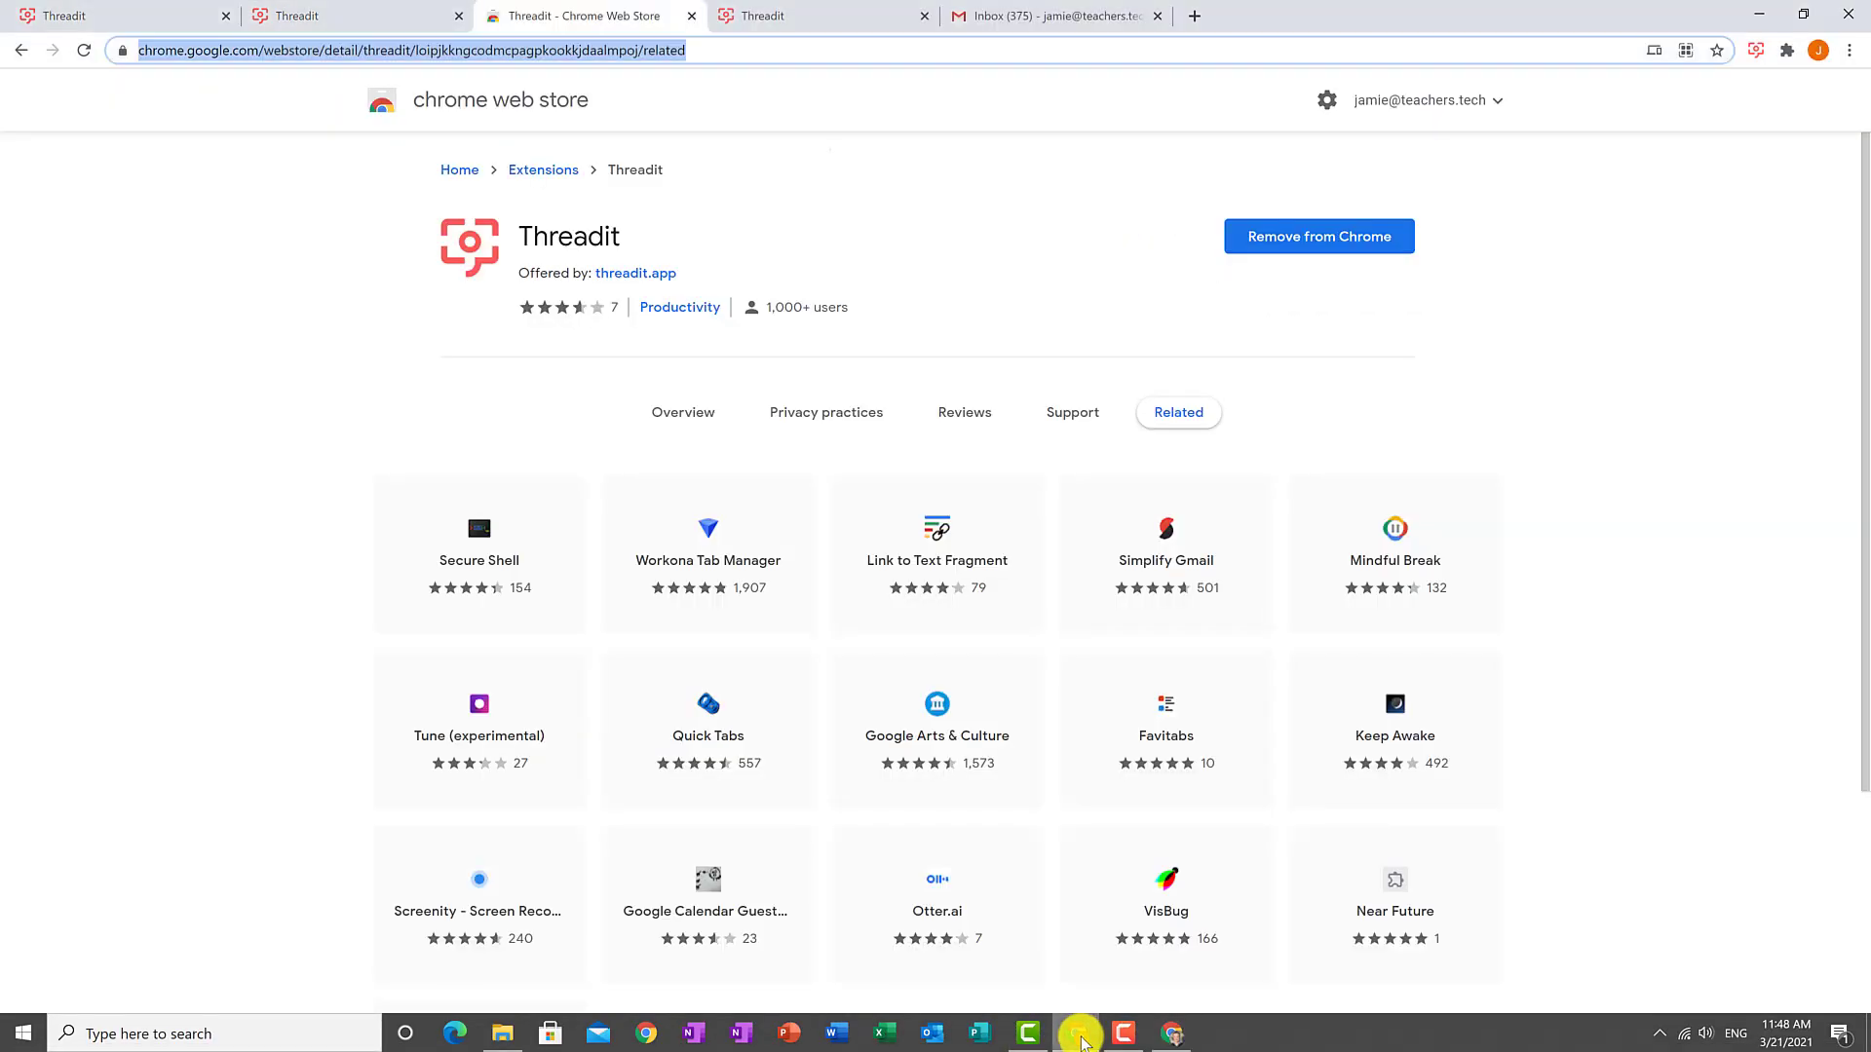
click(802, 15)
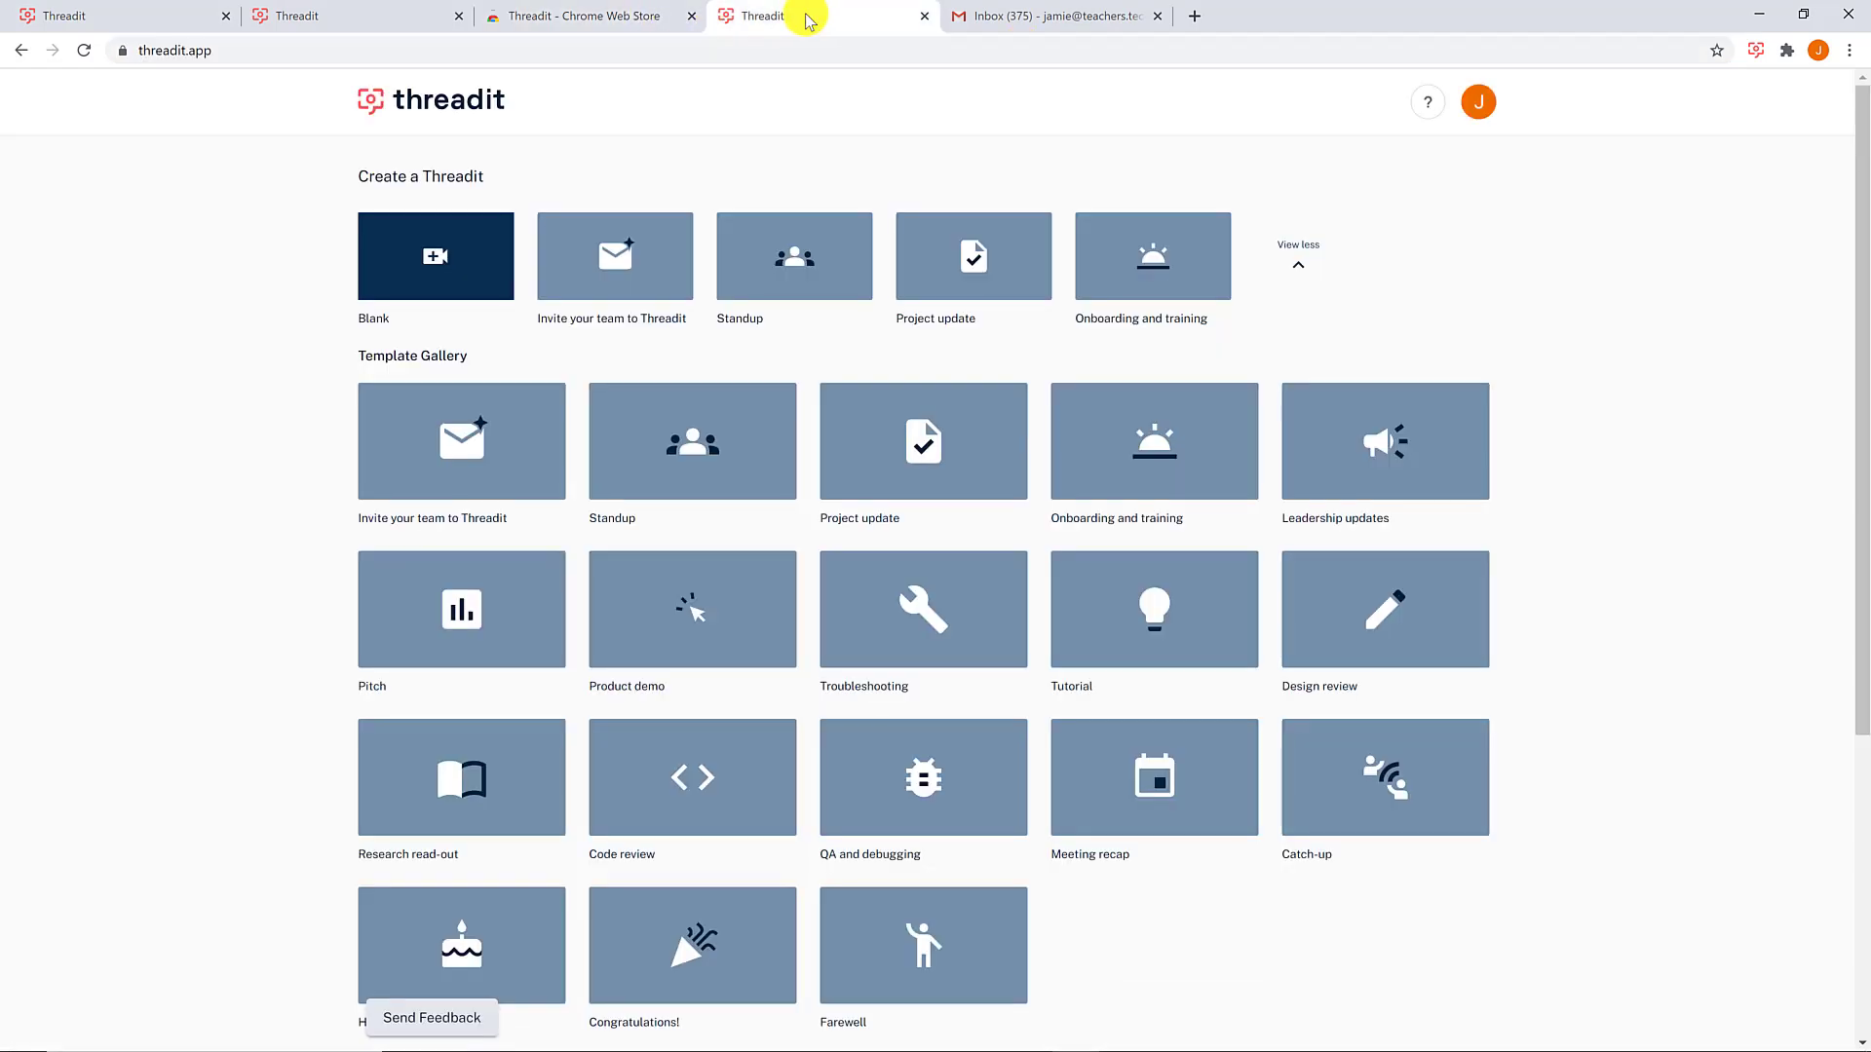
click(191, 57)
text(threa)
key(Return)
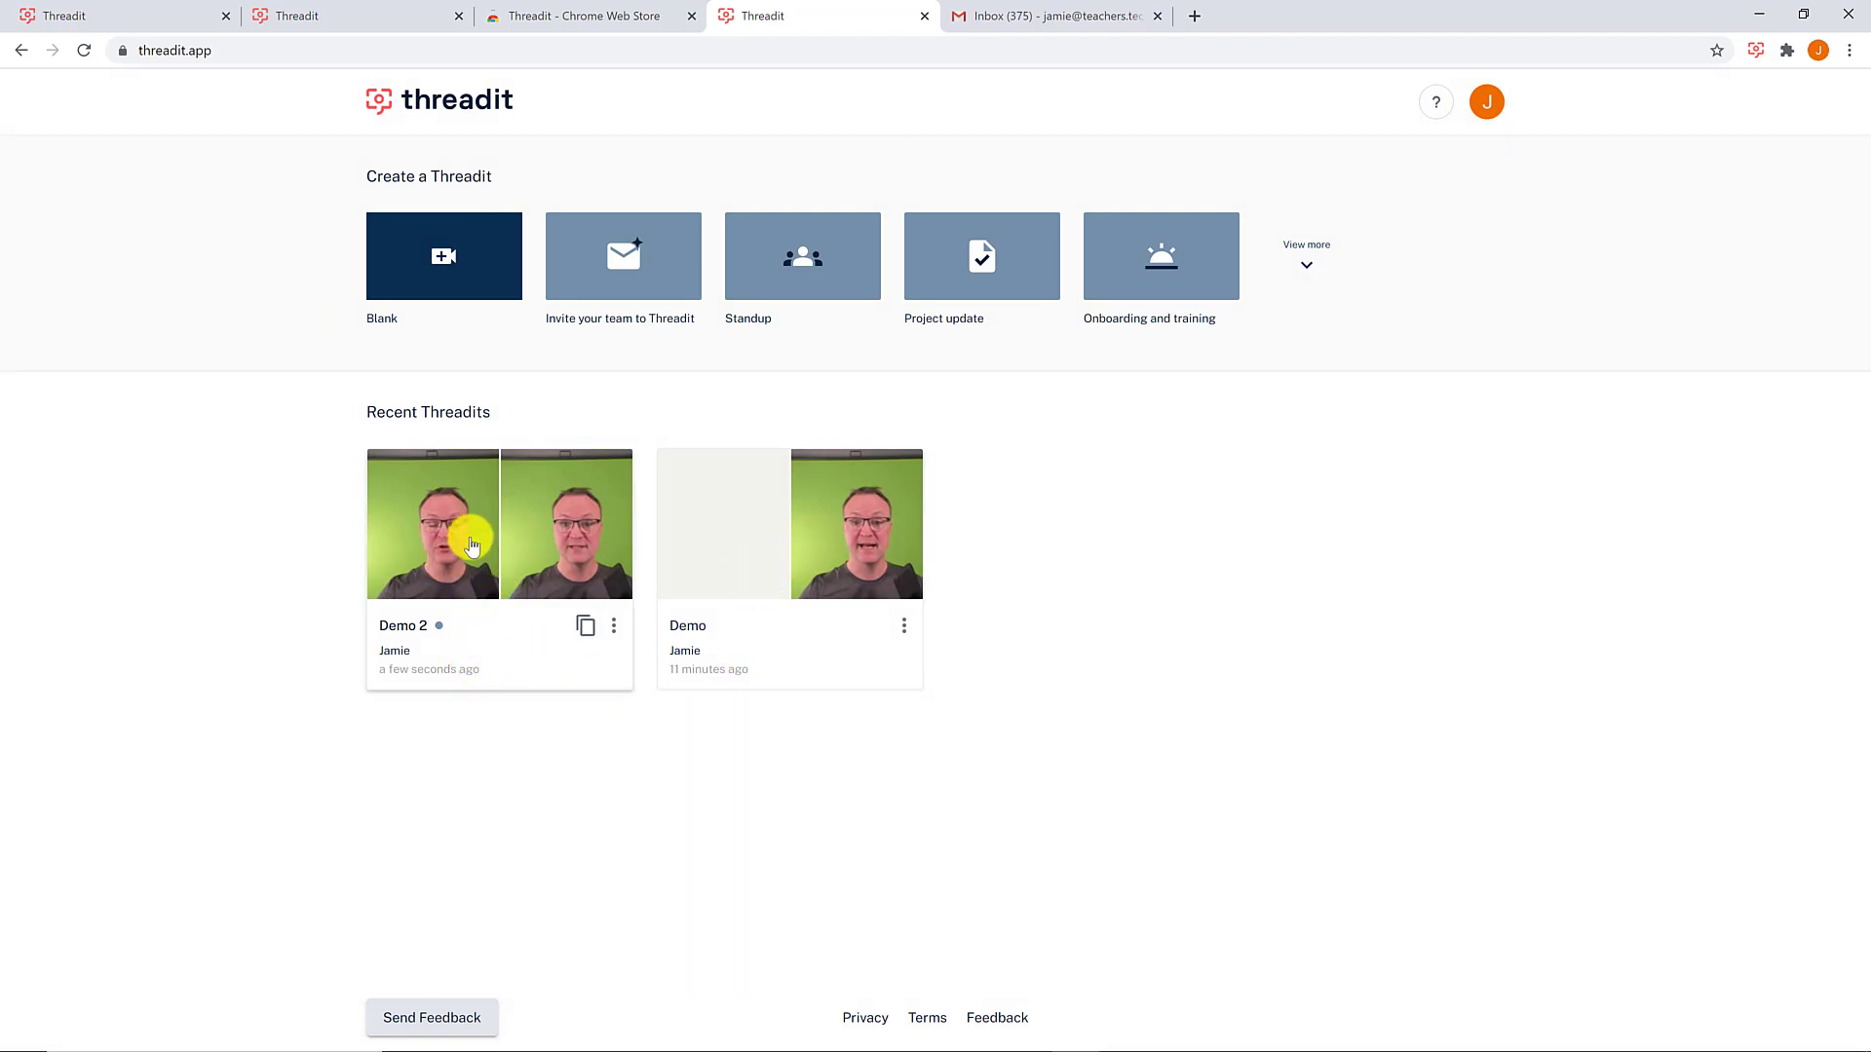
- Open the Demo 2 thread and play, then pause, its original 0:18 message
click(505, 651)
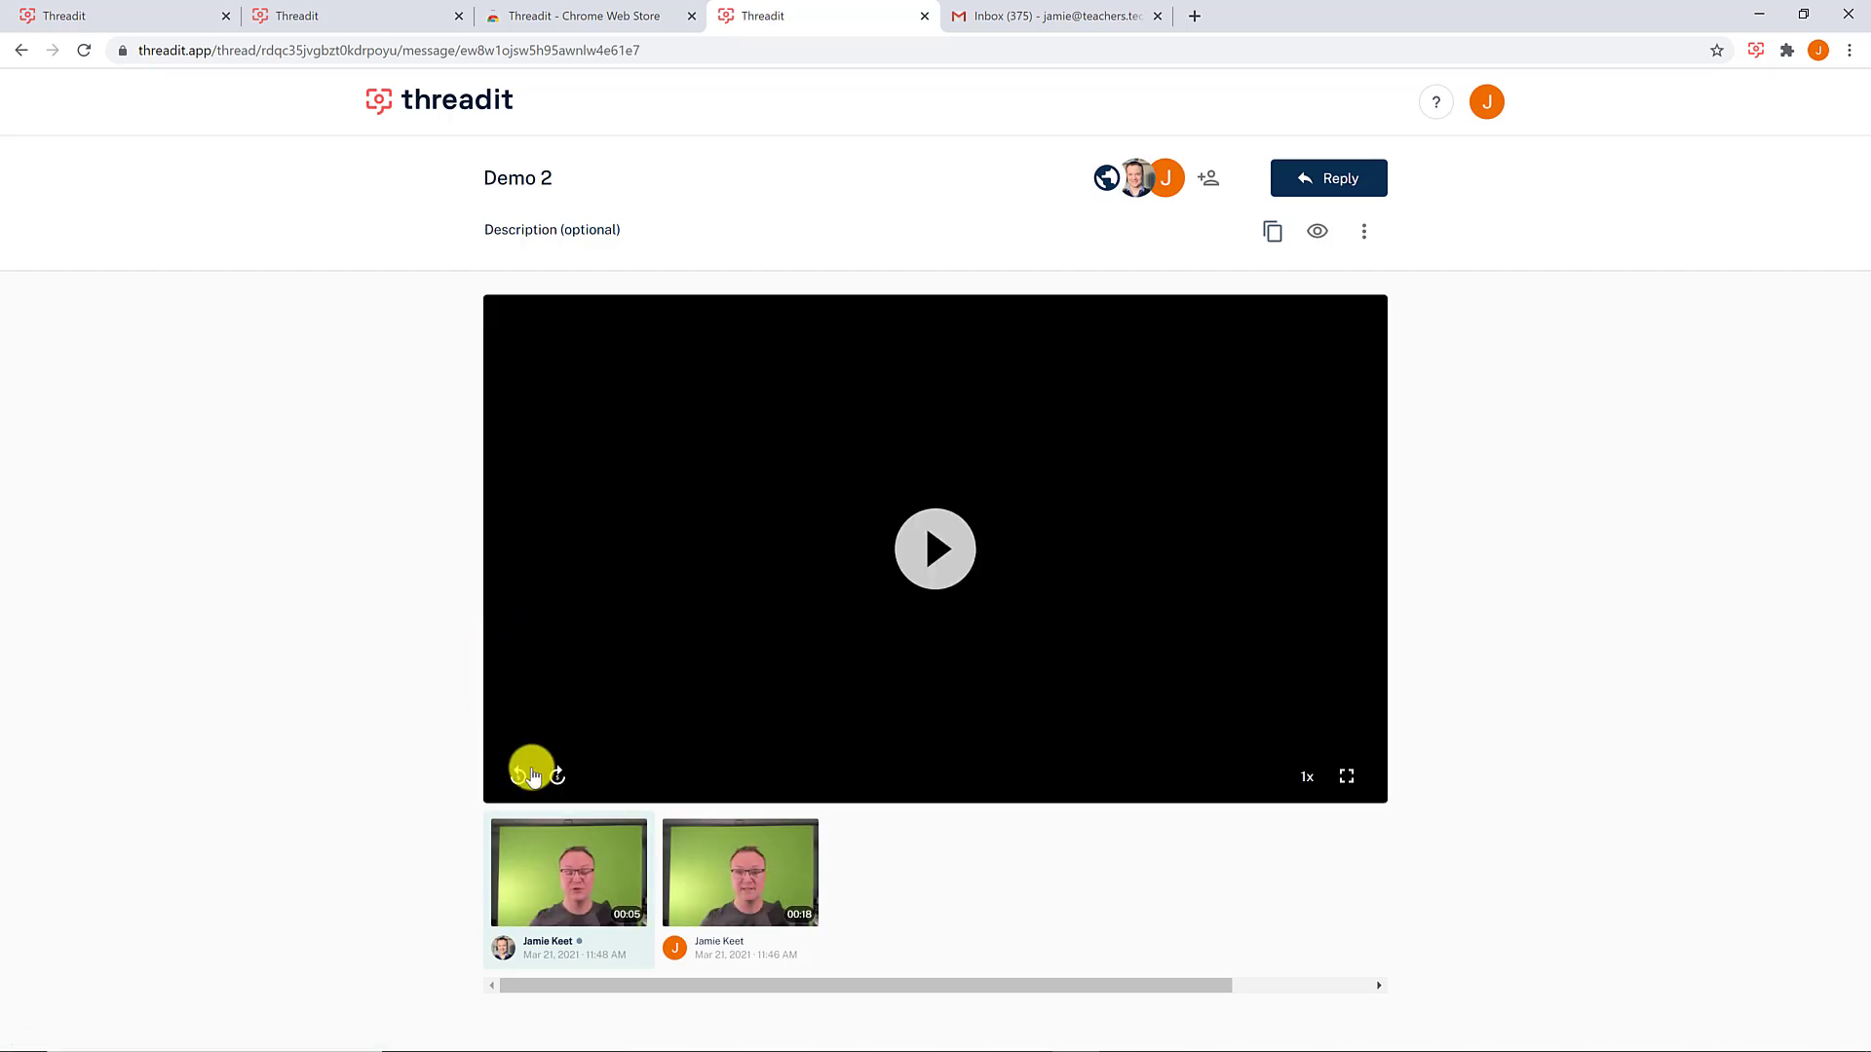
click(716, 893)
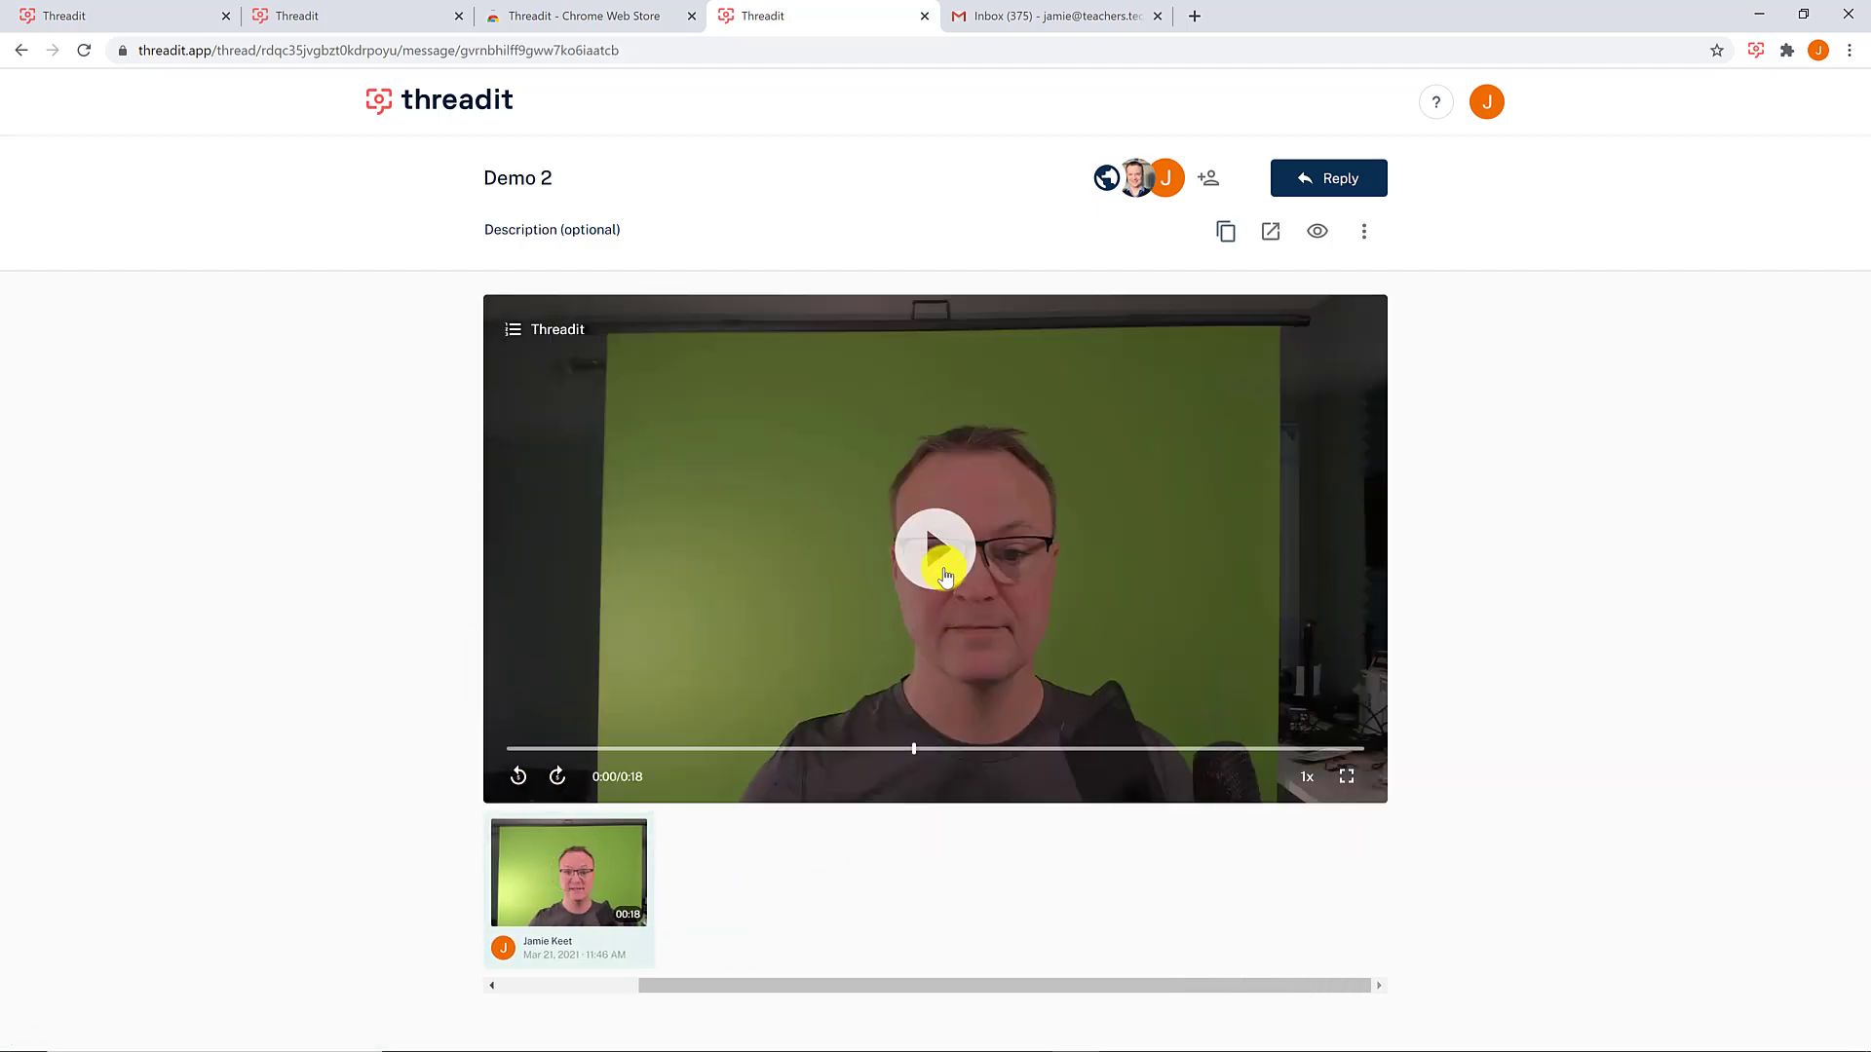
click(934, 549)
click(857, 590)
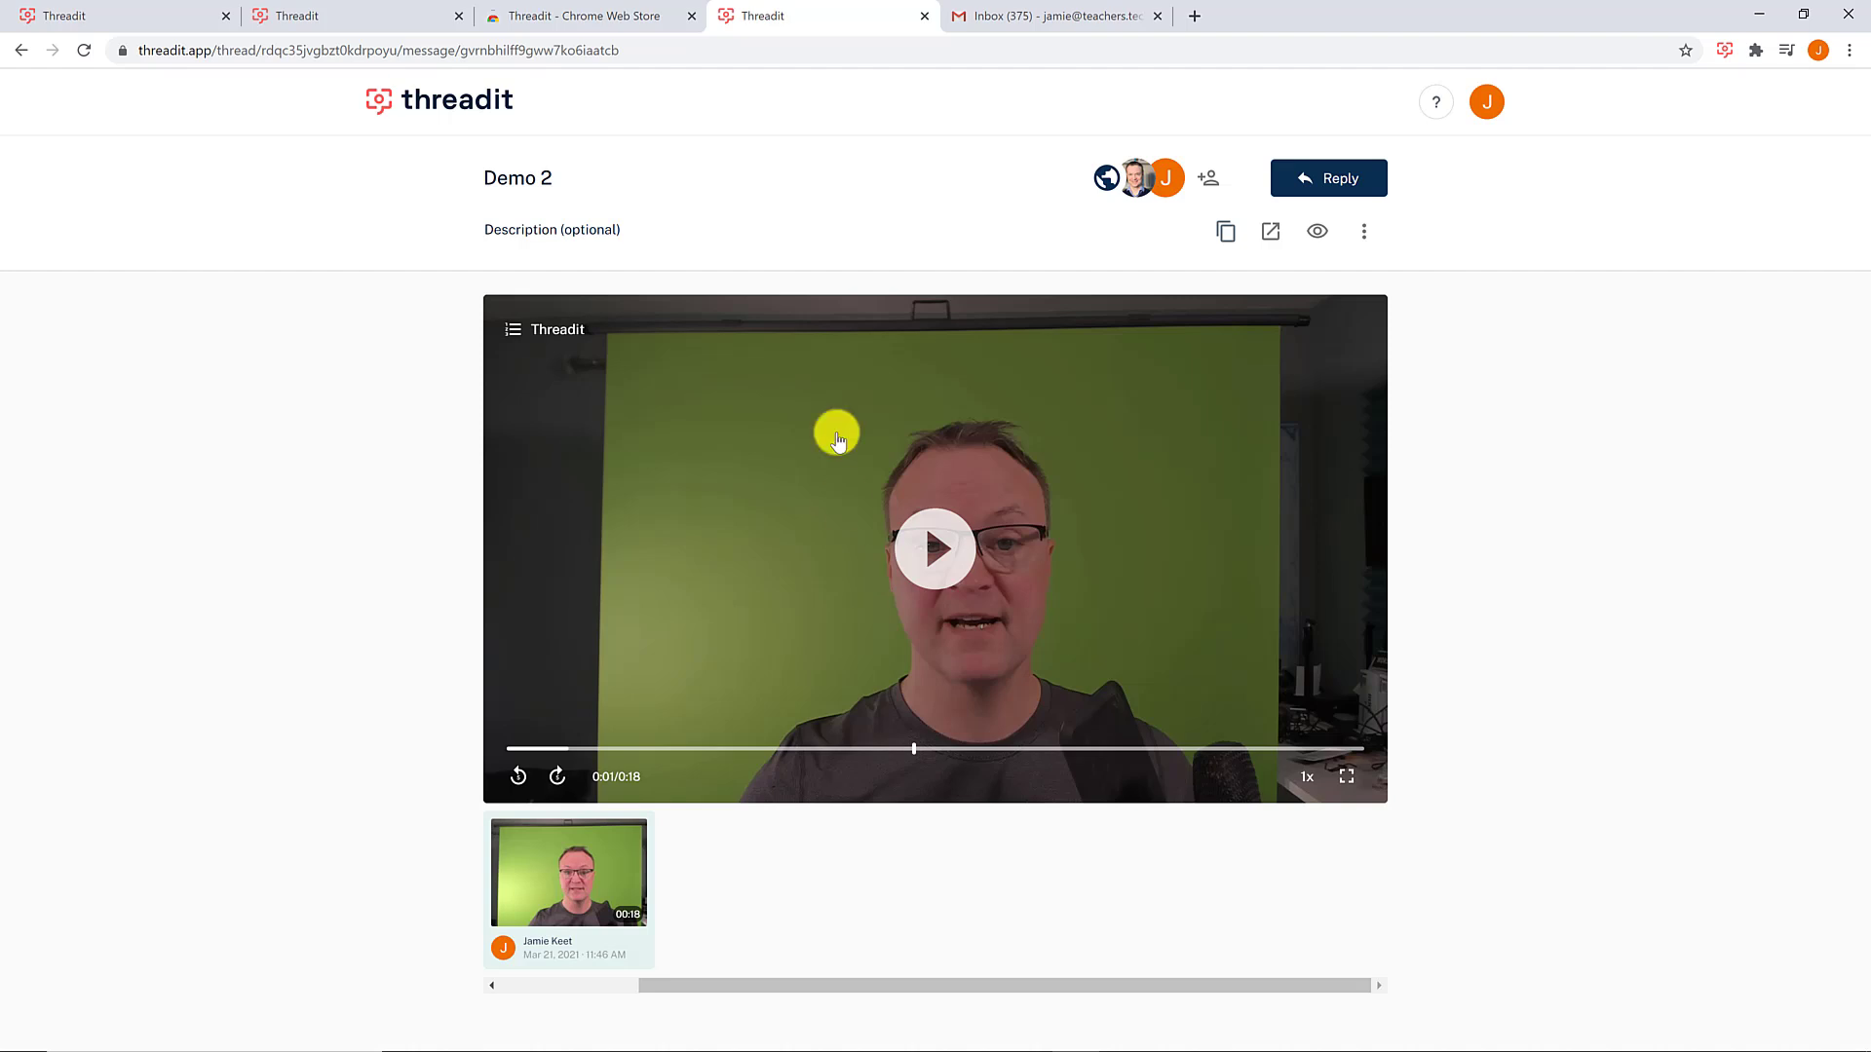
- From the Gmail draft, use the compose toolbar's New Threadit icon to choose Create thread
click(989, 22)
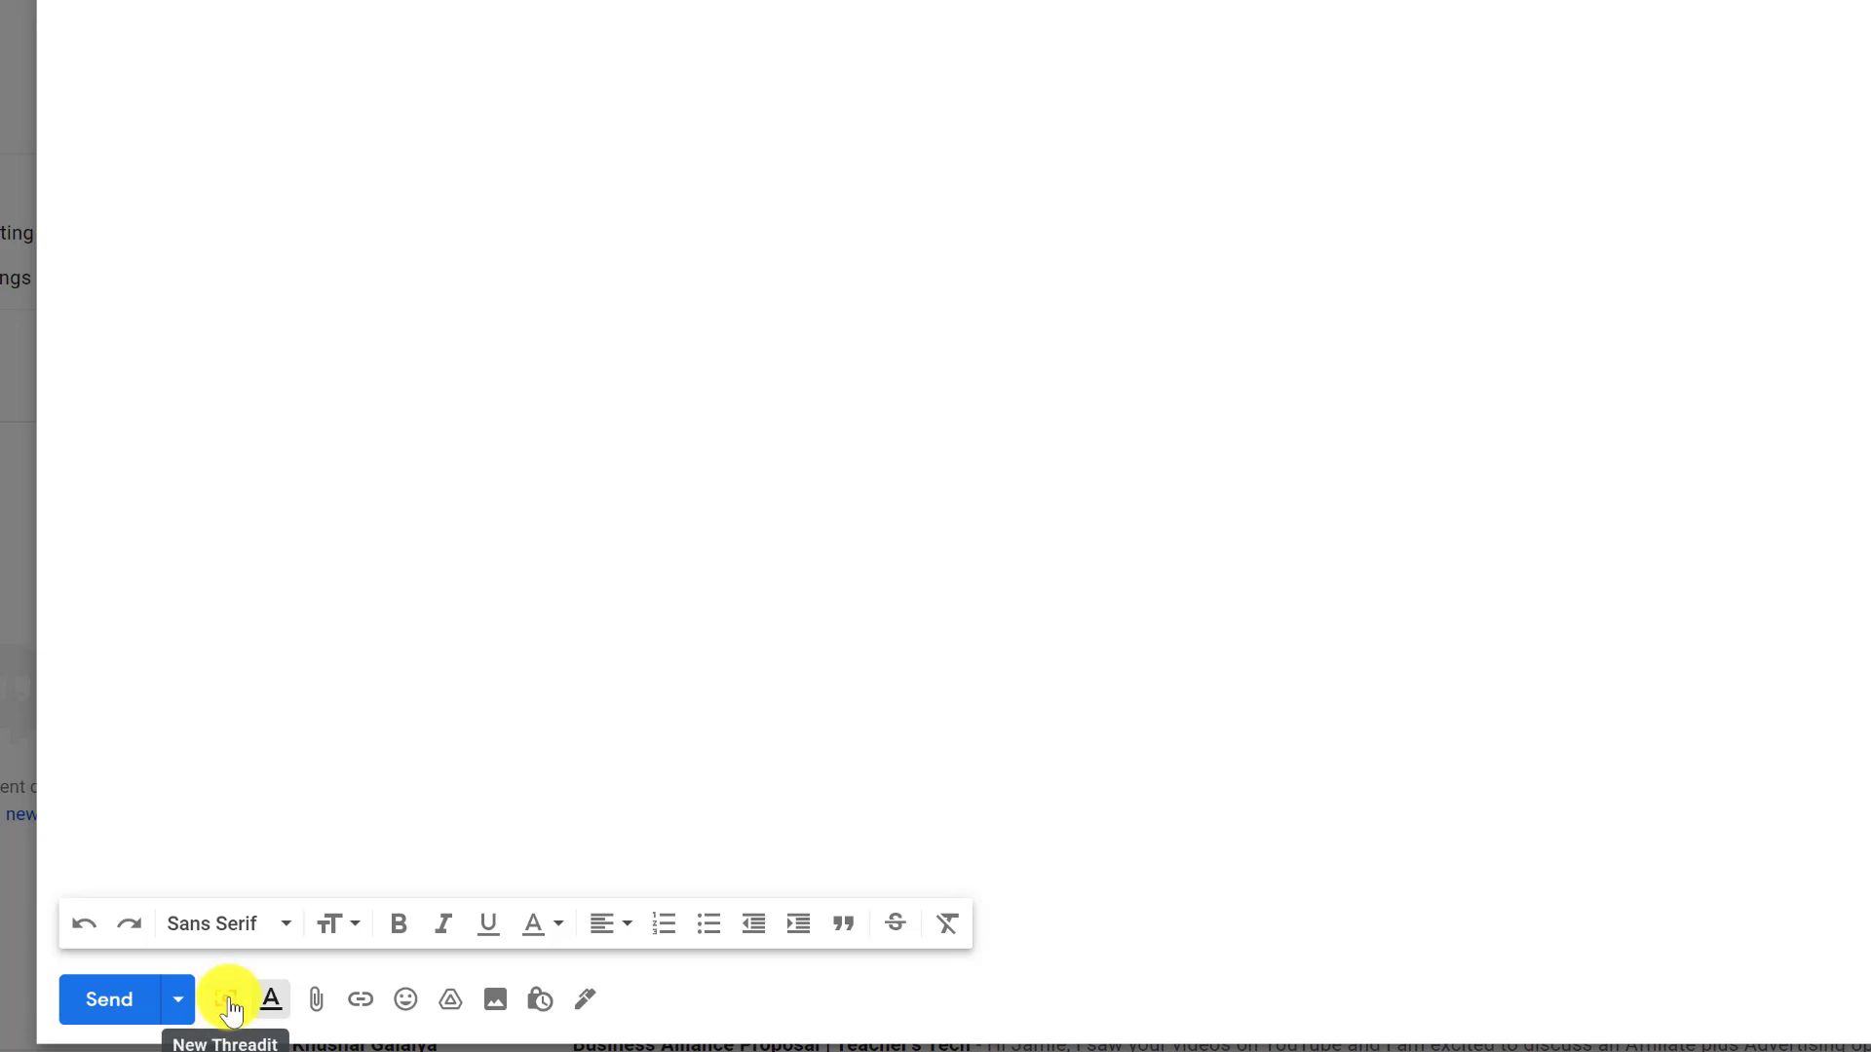
click(230, 1004)
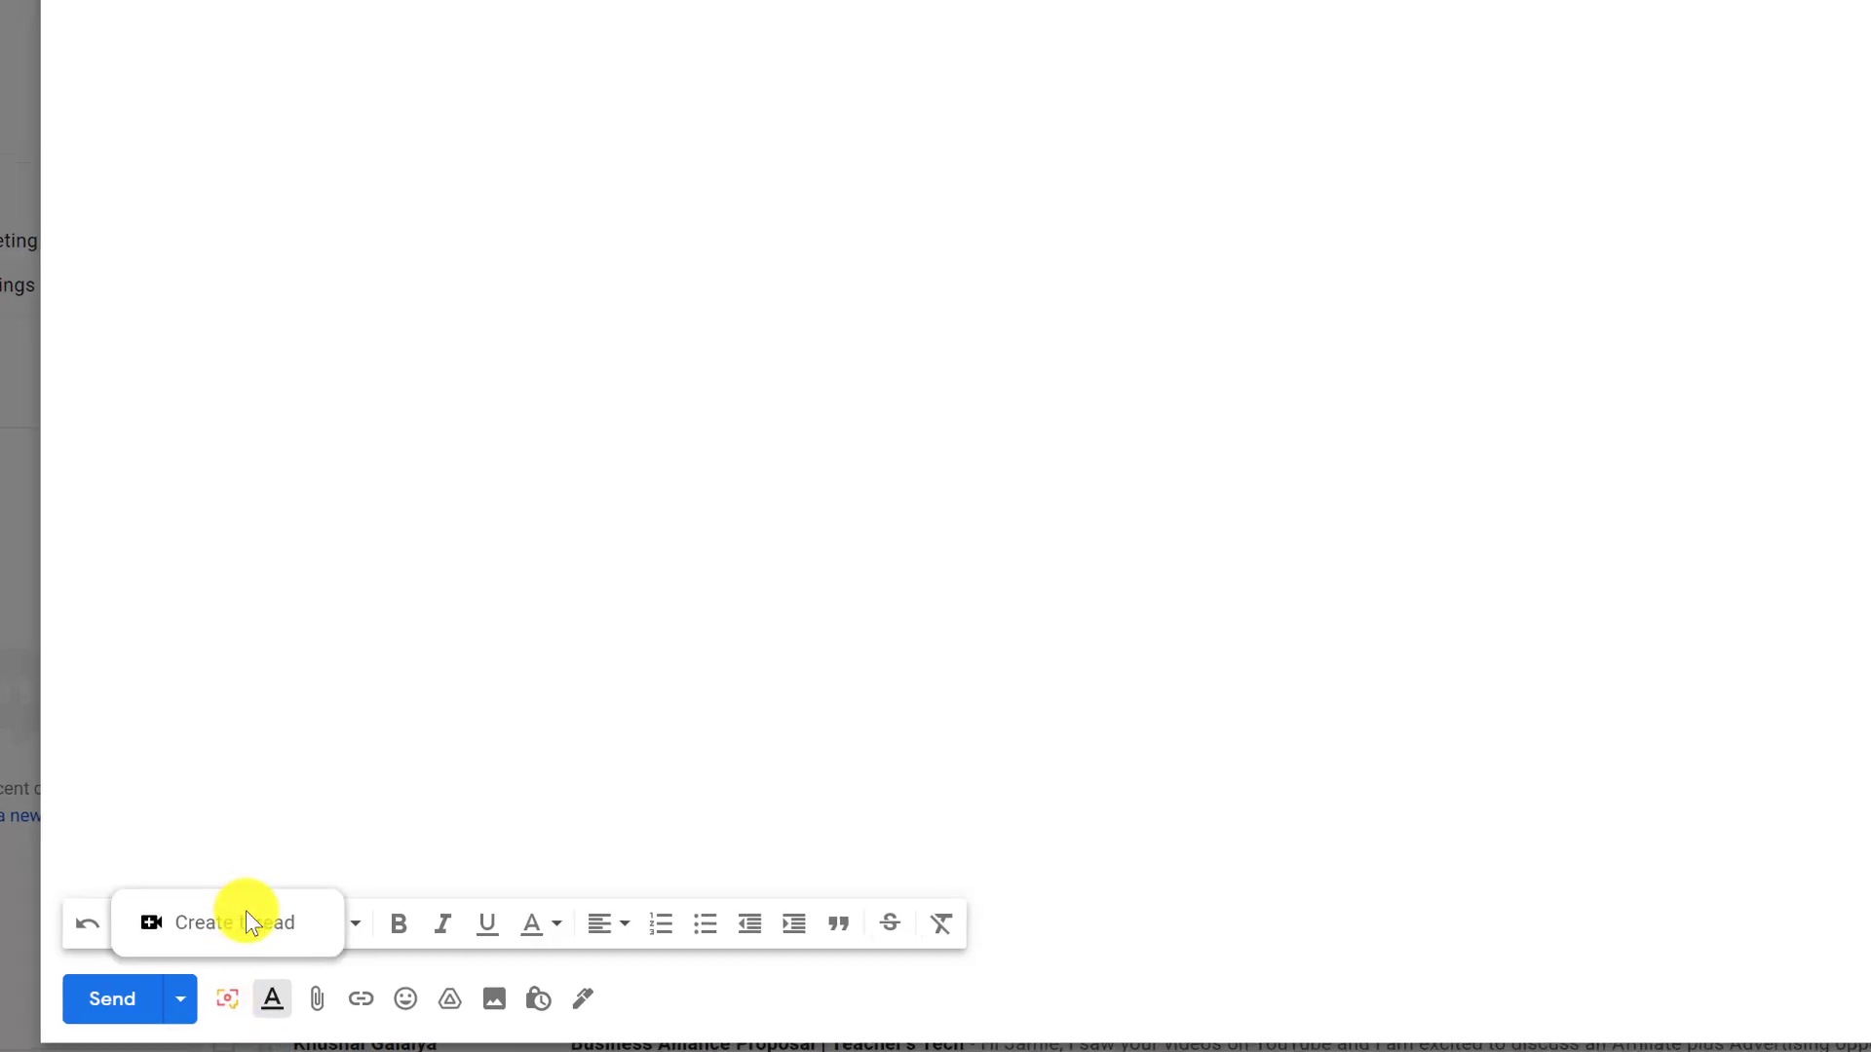
click(239, 922)
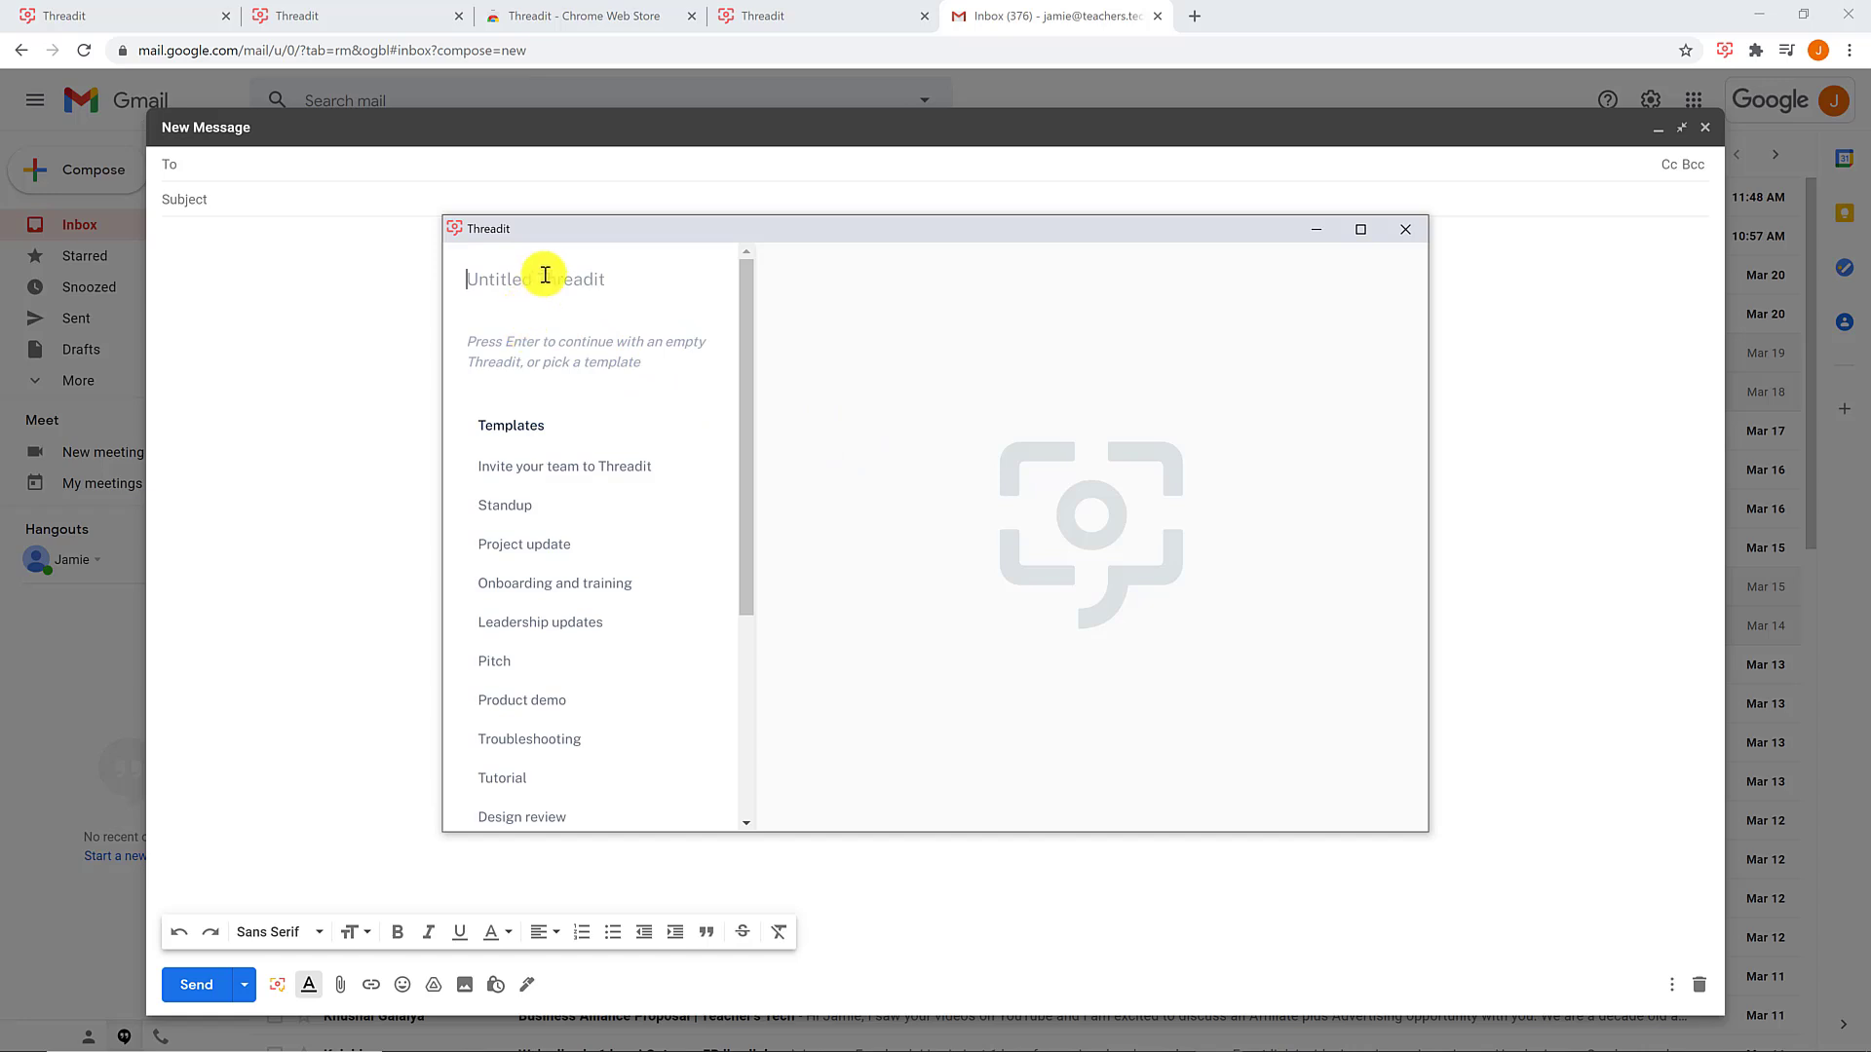
- Type the title 'Test', apply the Onboarding and training template, then click into a new topic row
text(Test)
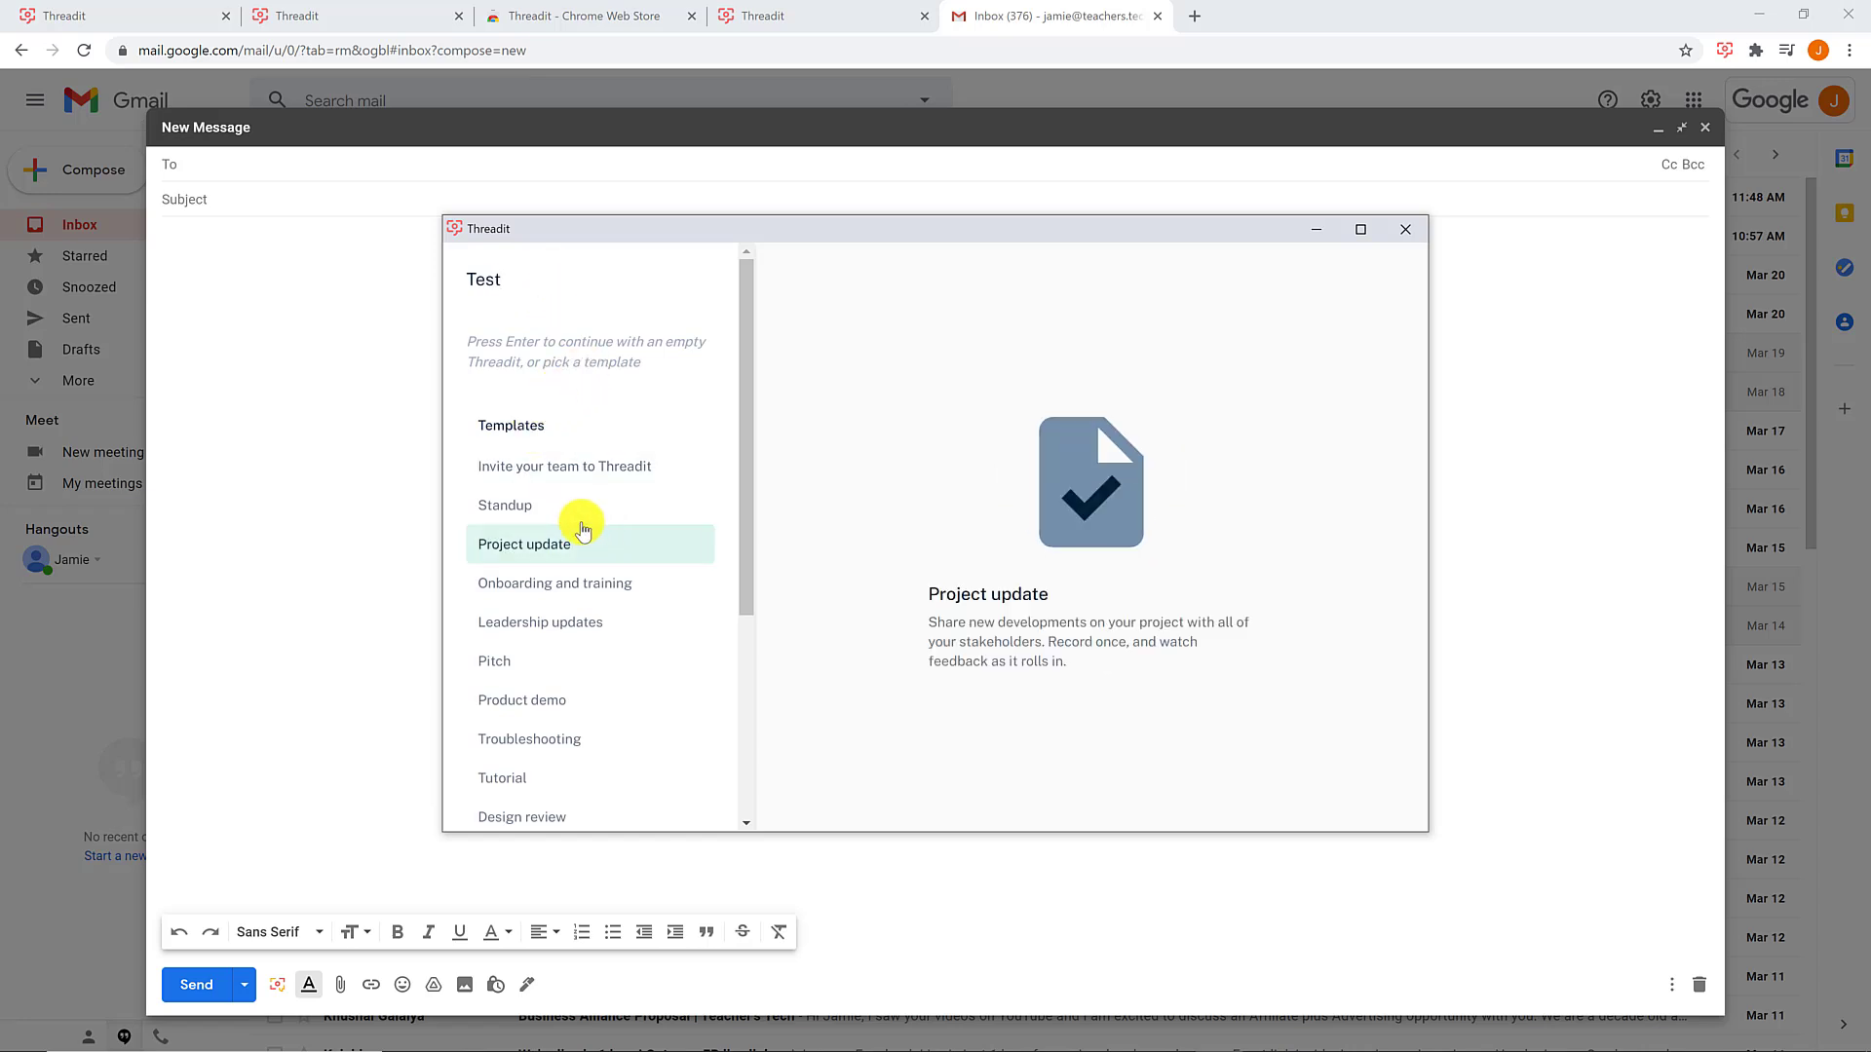
click(596, 597)
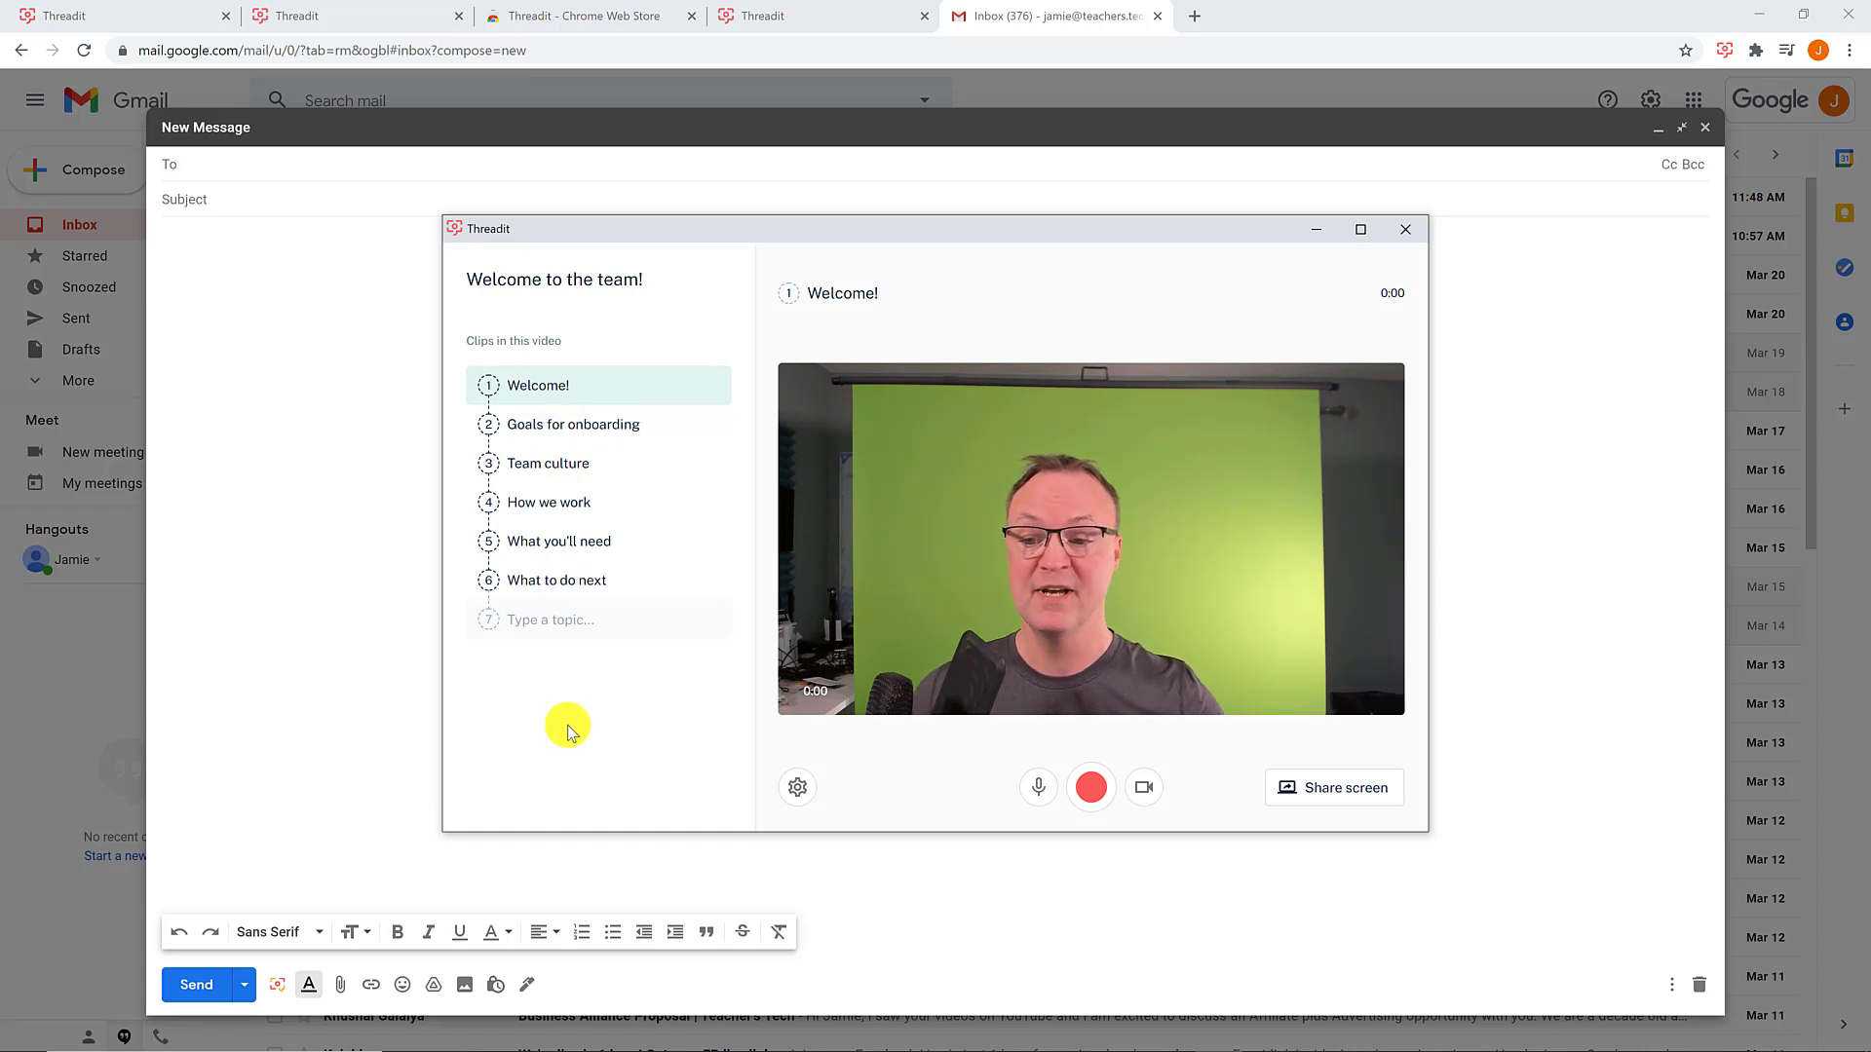
click(556, 622)
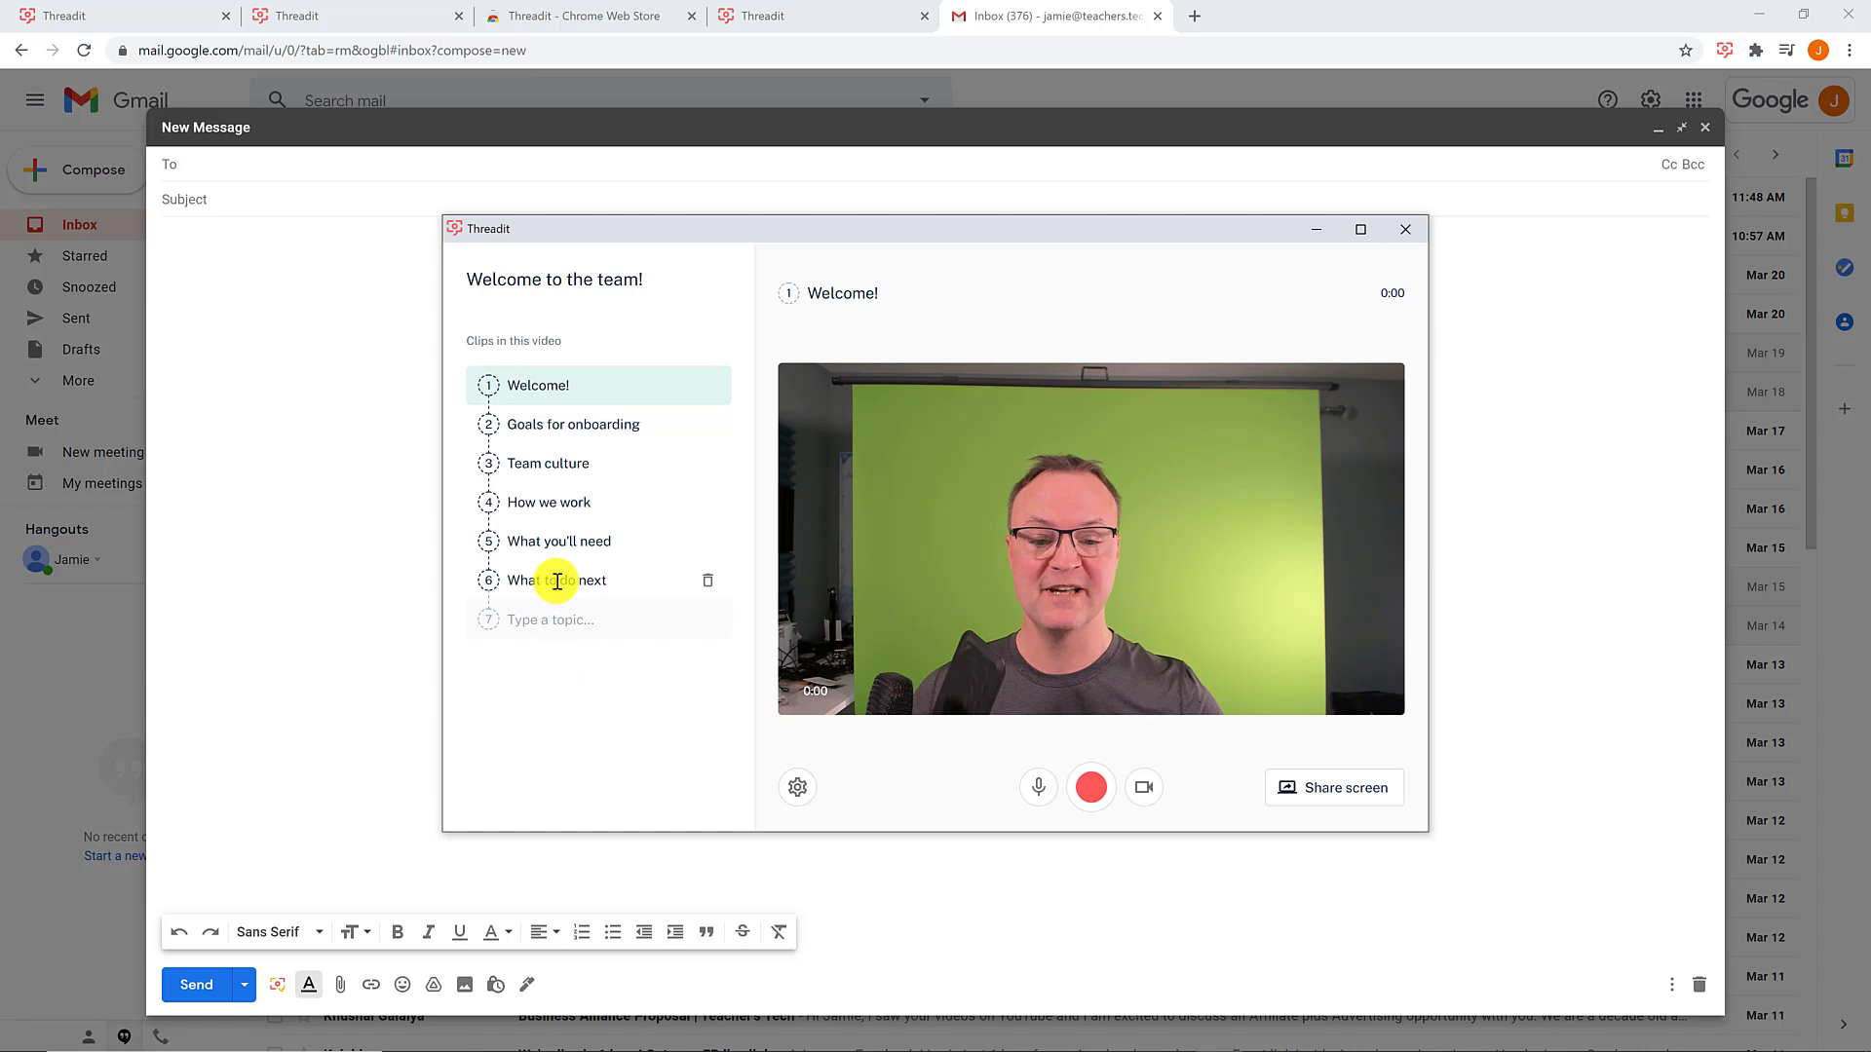